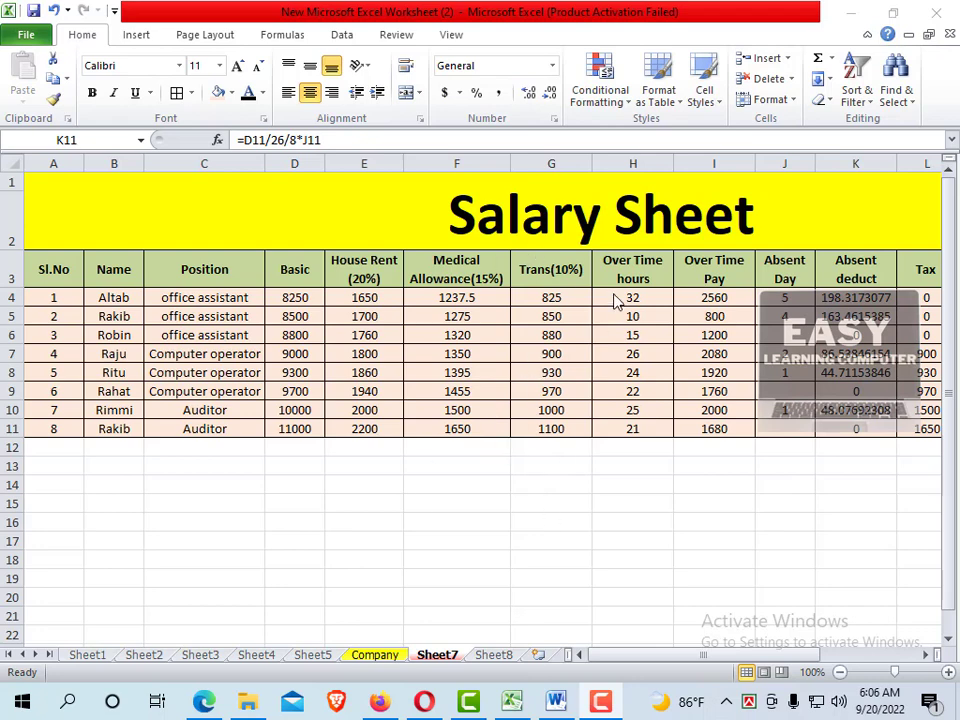
Compare the Sheet5 and Sheet7 salary tables, checking absent days in J7 and F8's medical formula
left_click(326, 660)
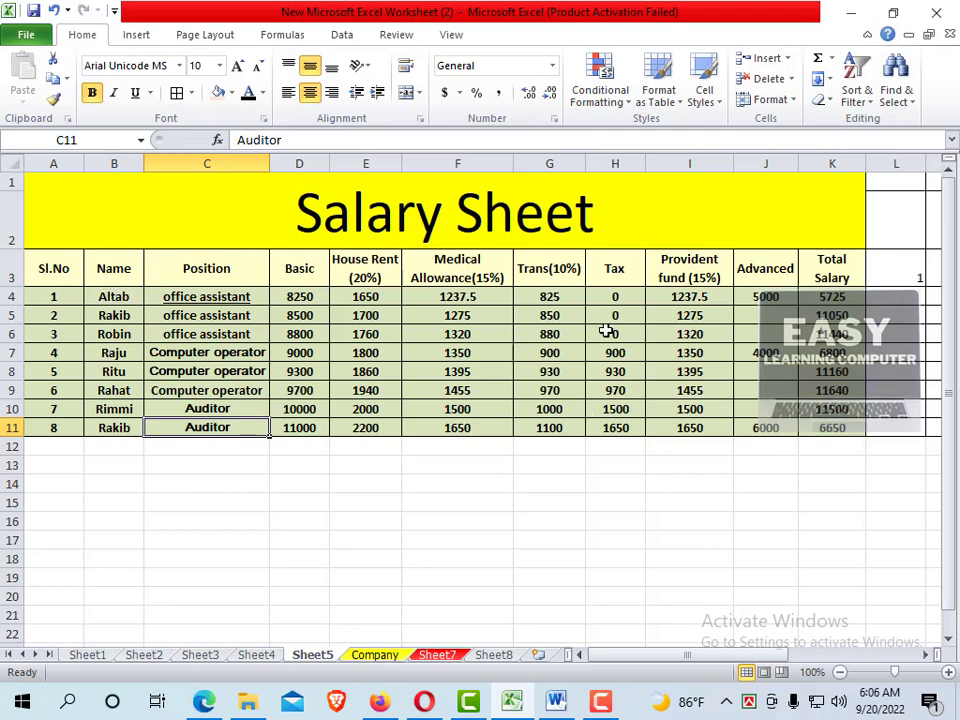
left_click(438, 656)
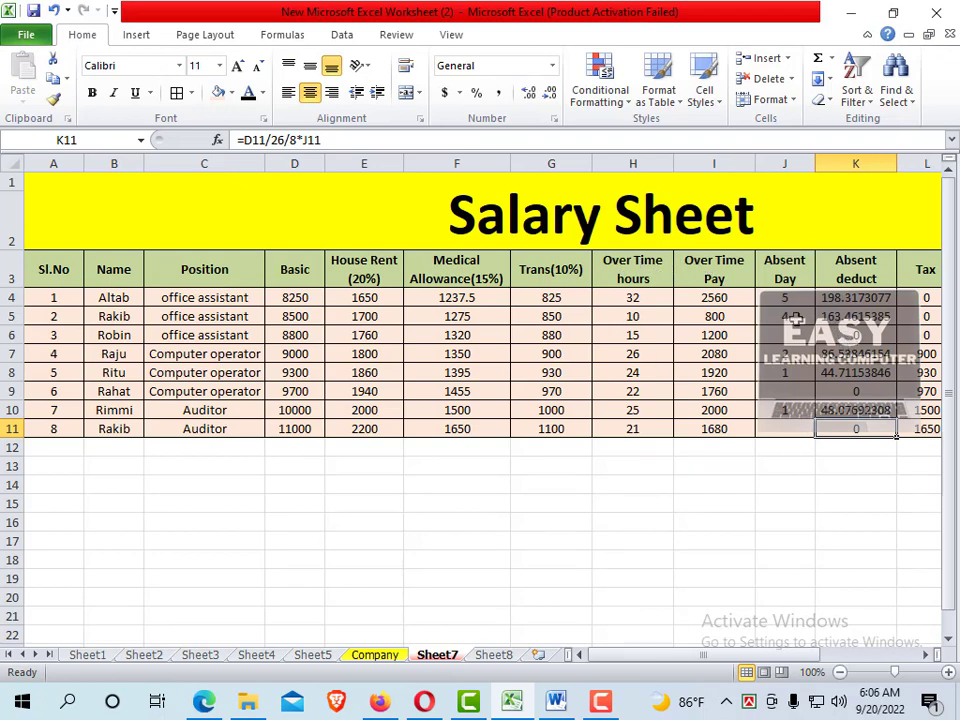
left_click(778, 360)
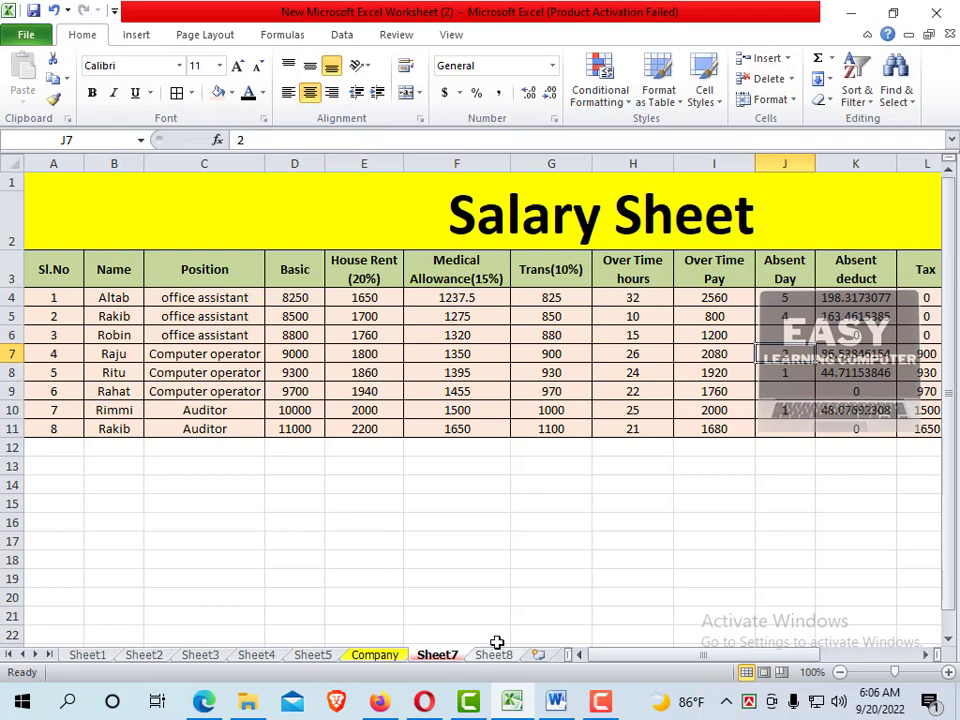
mouse_move(617, 658)
left_mouse_down()
mouse_move(793, 665)
mouse_move(551, 671)
left_mouse_up()
left_click(465, 373)
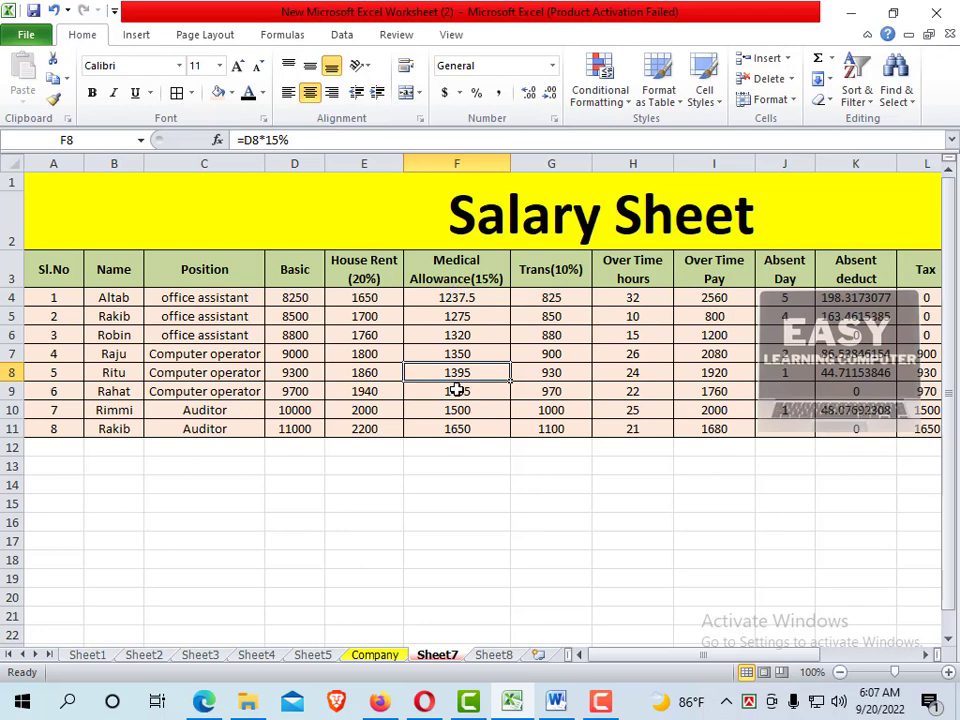
On Sheet8, erase the long IF formula from House Rent cell E4
left_click(493, 656)
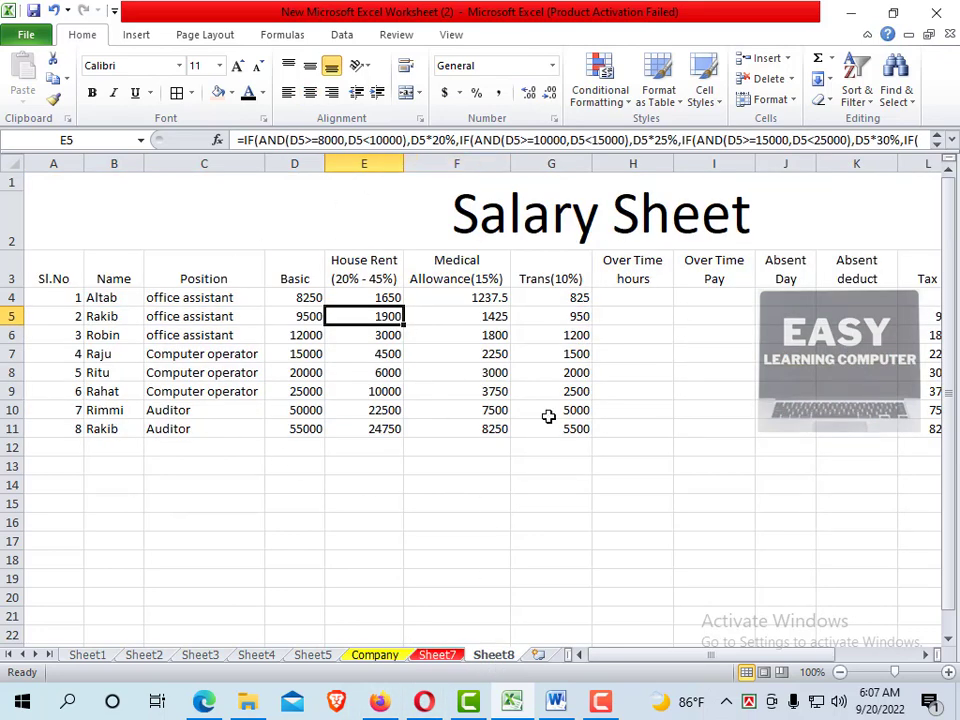
left_click(786, 408)
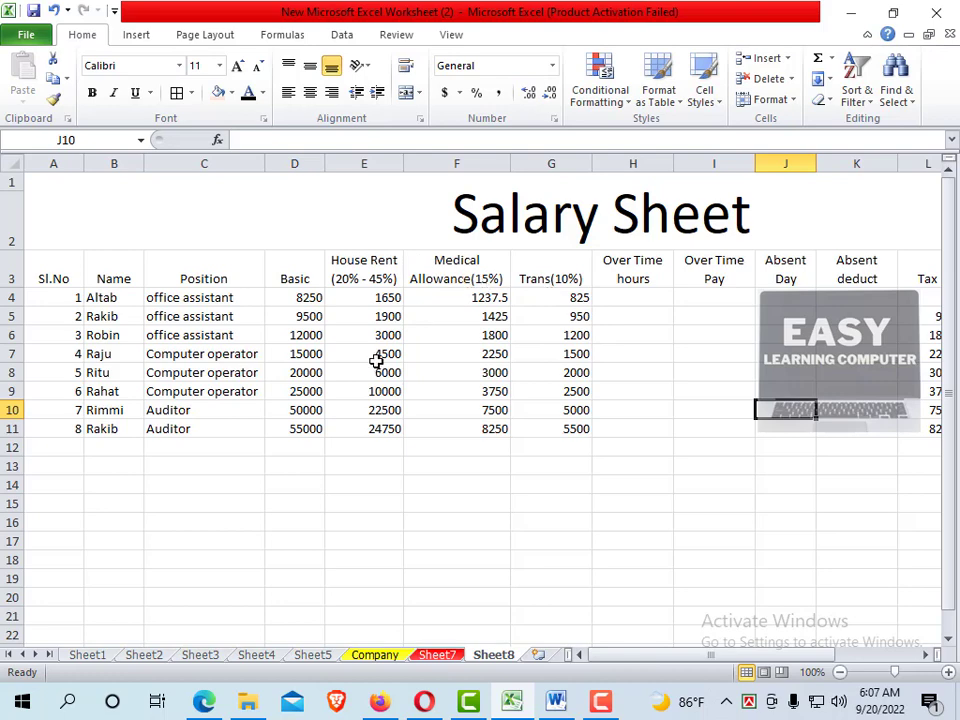
double_click(361, 298)
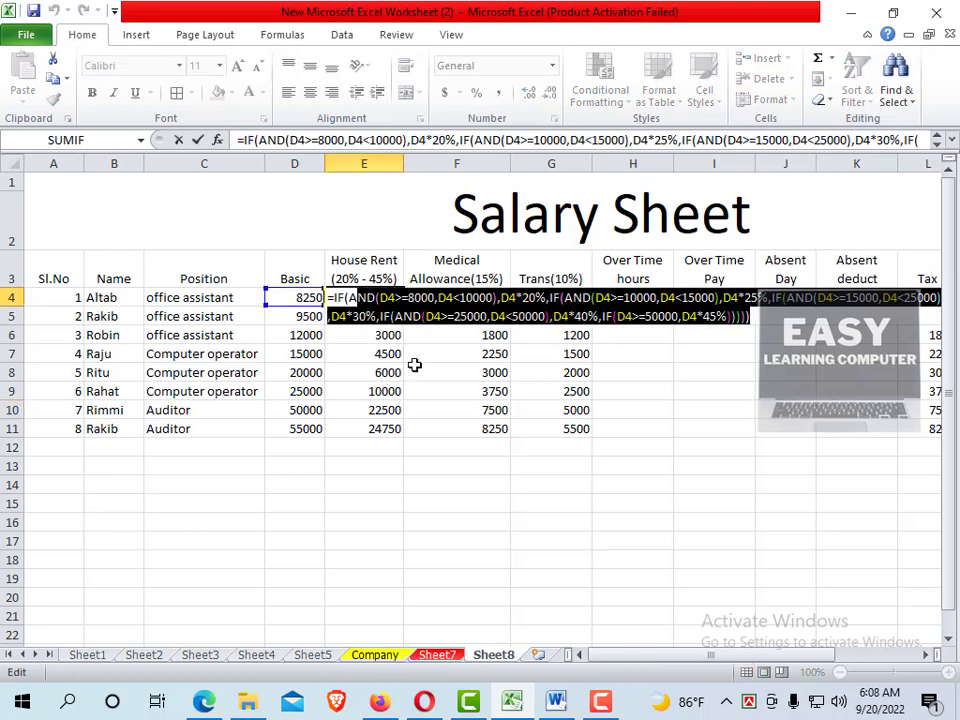
key("BackSpace")
key("BackSpace")
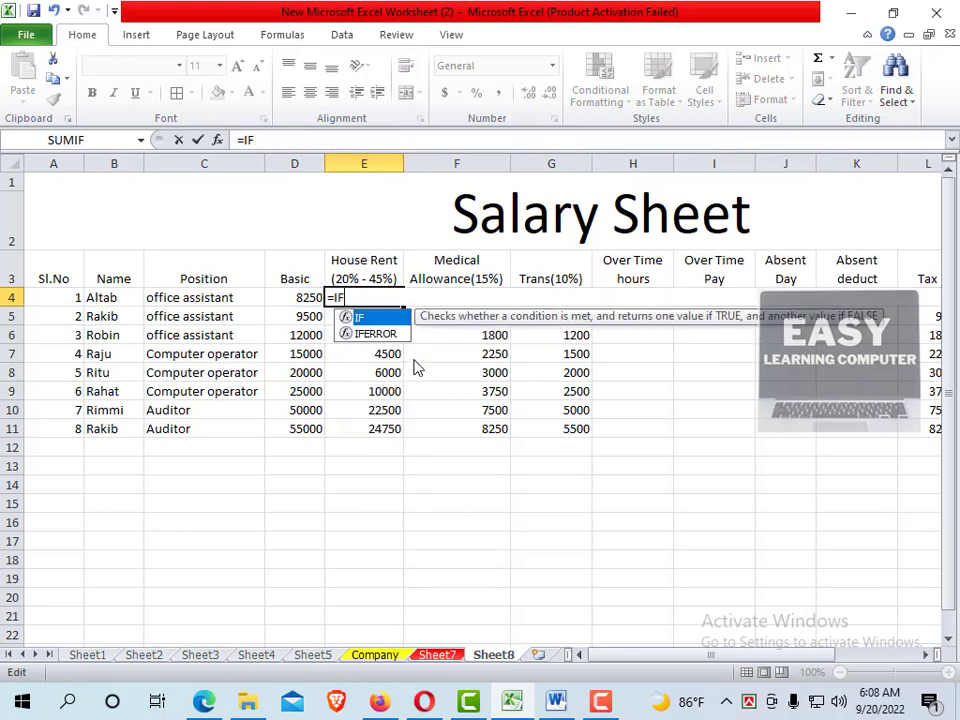
key("BackSpace")
key("BackSpace")
left_click(471, 376)
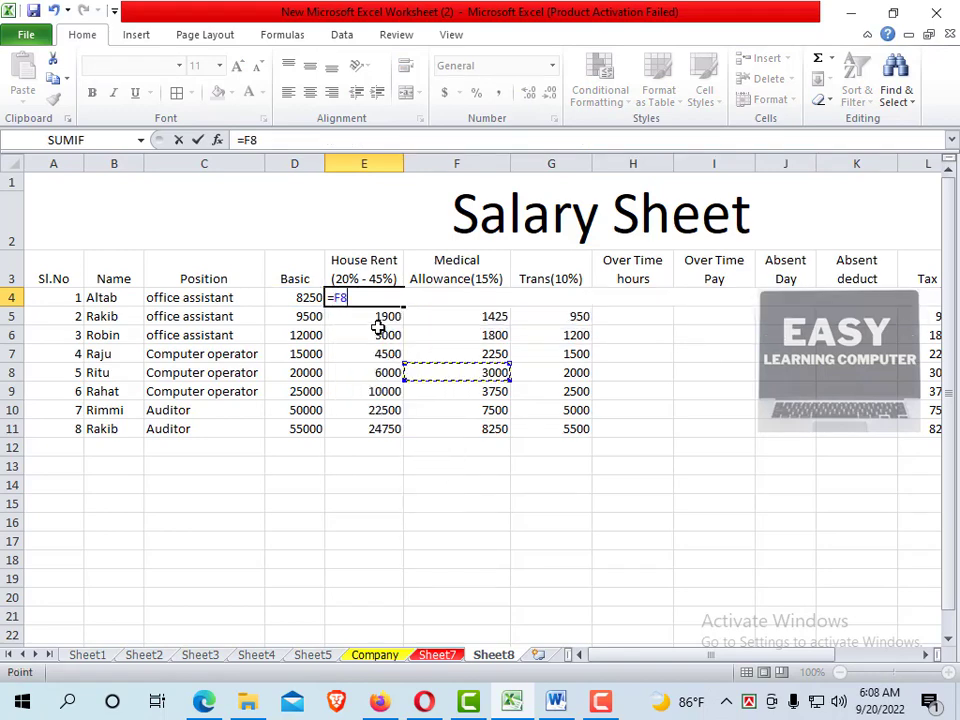
key("BackSpace")
key("BackSpace")
key("BackSpace")
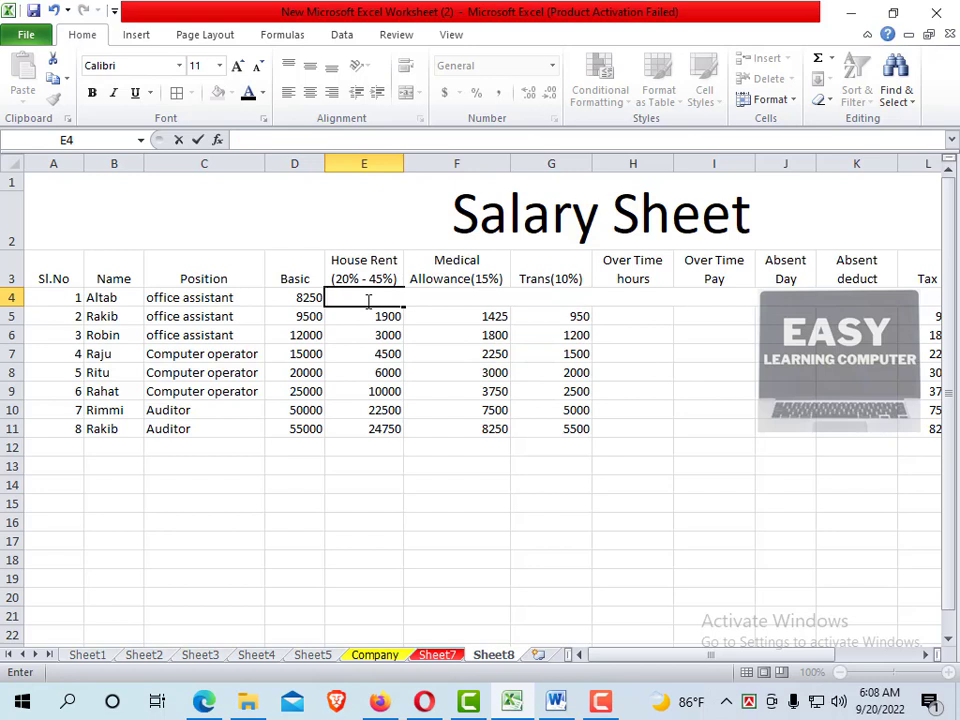
left_click(364, 315)
Clear House Rent cells E4 through E11 and reselect E4
left_click_drag(364, 294, 383, 430)
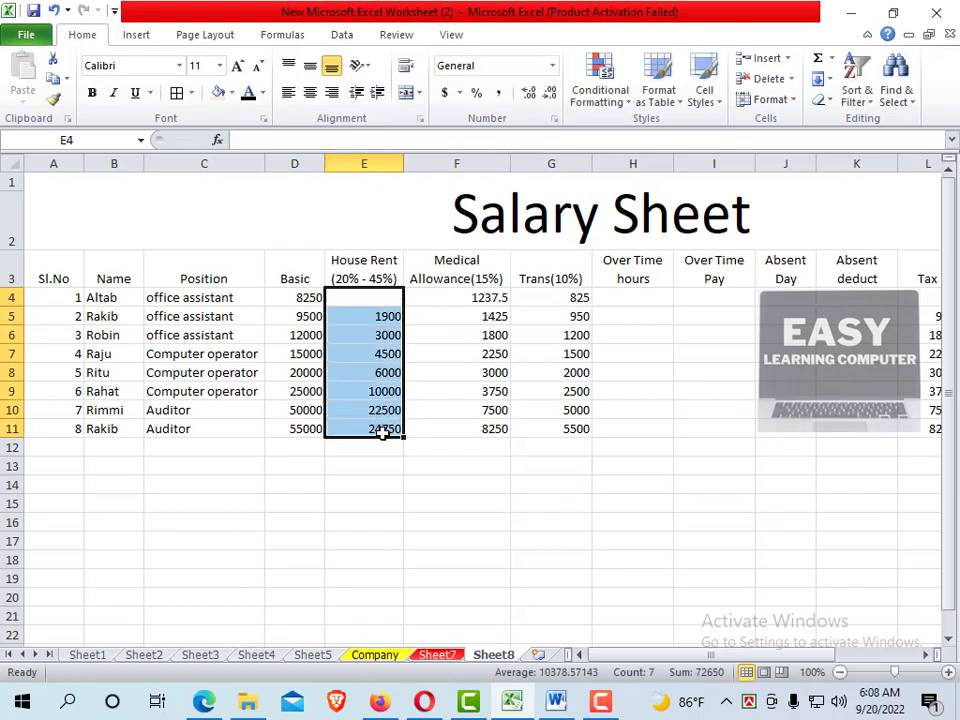
key("Delete")
left_click(452, 446)
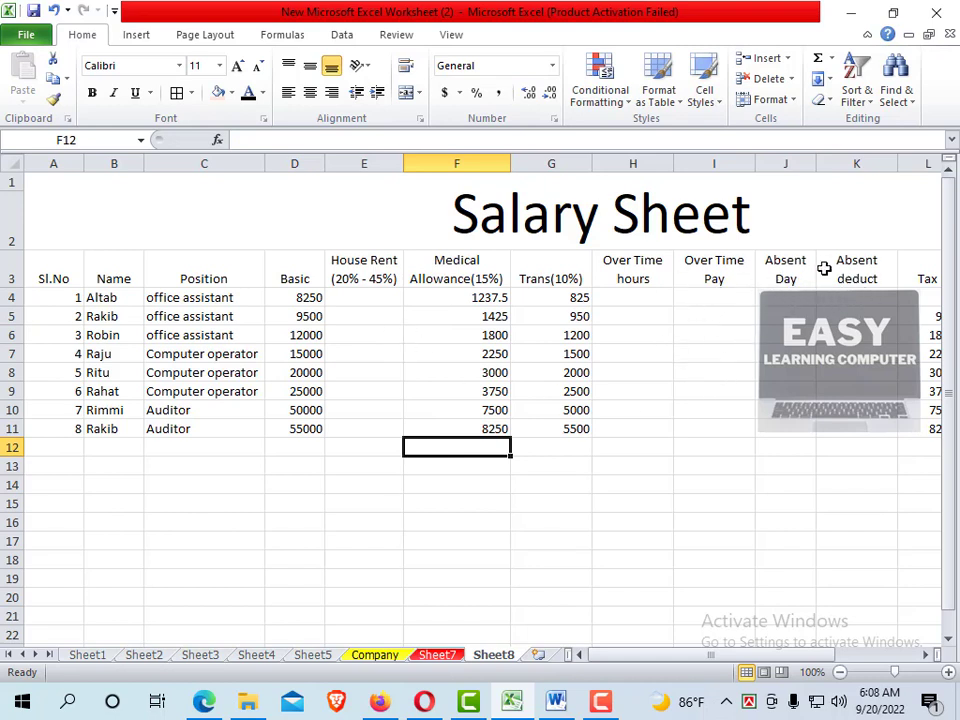
mouse_move(660, 648)
left_mouse_down()
mouse_move(752, 645)
mouse_move(660, 648)
left_mouse_up()
left_click_drag(638, 658, 712, 665)
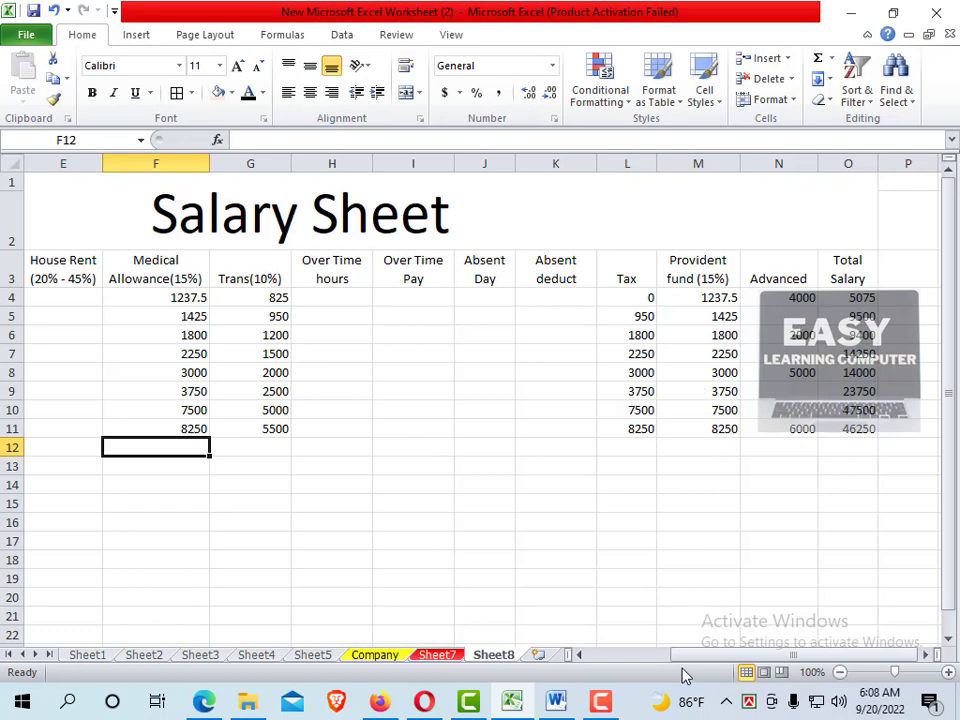
left_click_drag(700, 656, 587, 652)
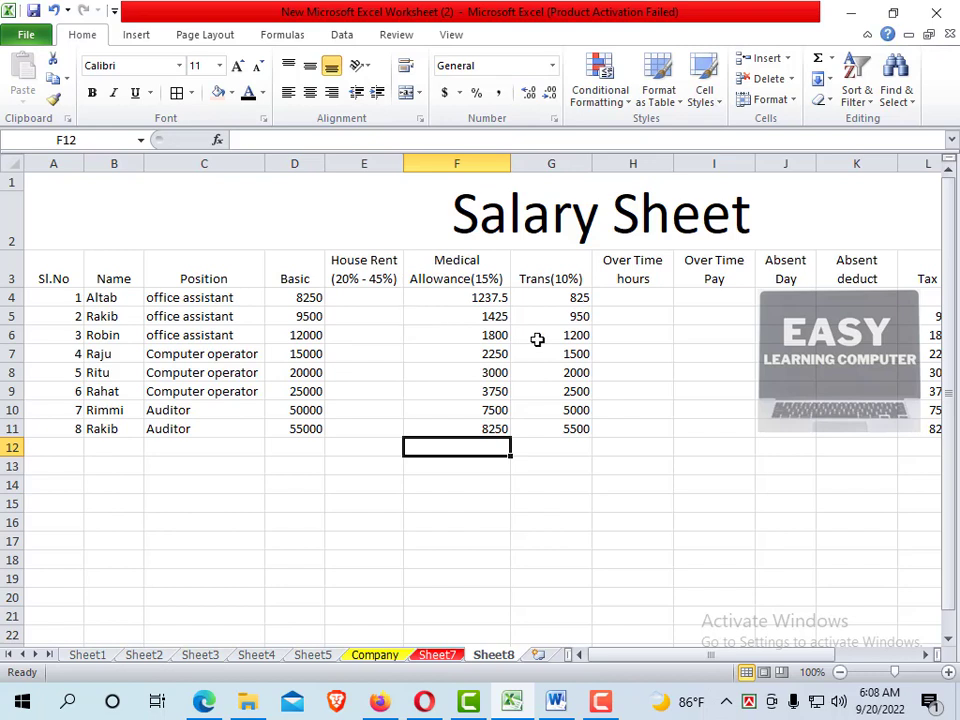
left_click(358, 297)
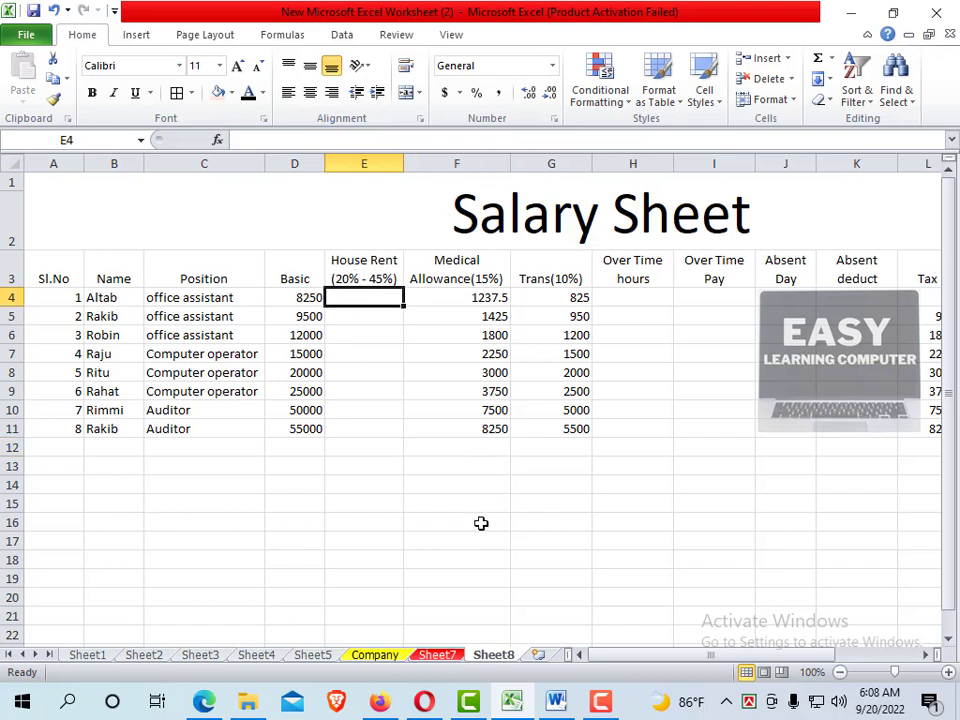
Read the Word notes' House Rent rules and the nested IF(AND…) formula based on D4
mouse_move(557, 702)
left_click(561, 677)
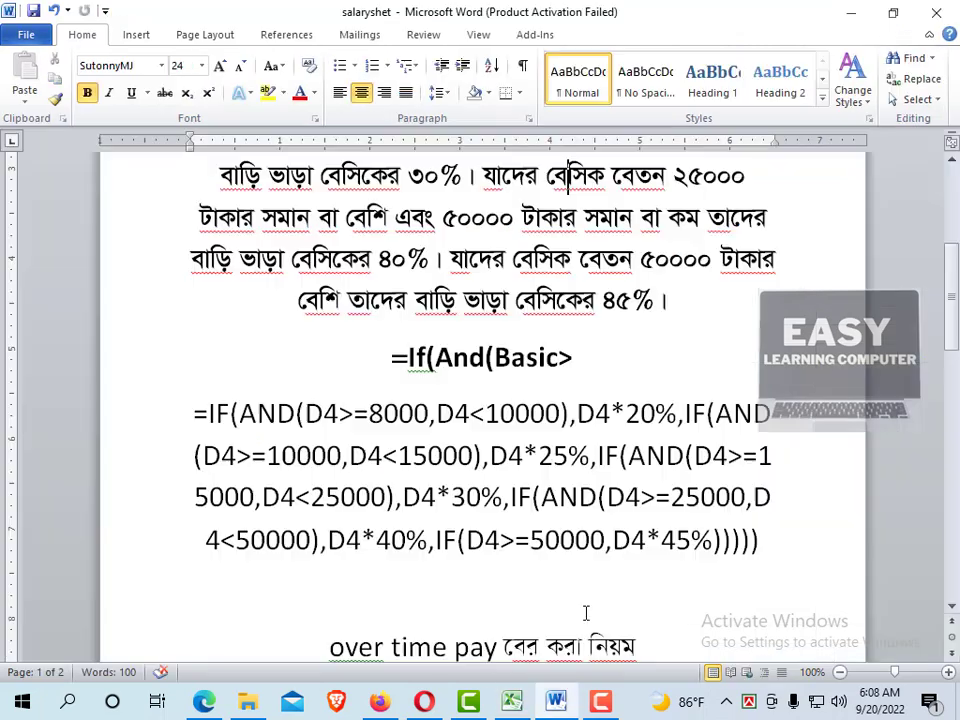
scroll(583, 615, "up", 2)
scroll(423, 432, "up", 3)
scroll(423, 432, "up", 1)
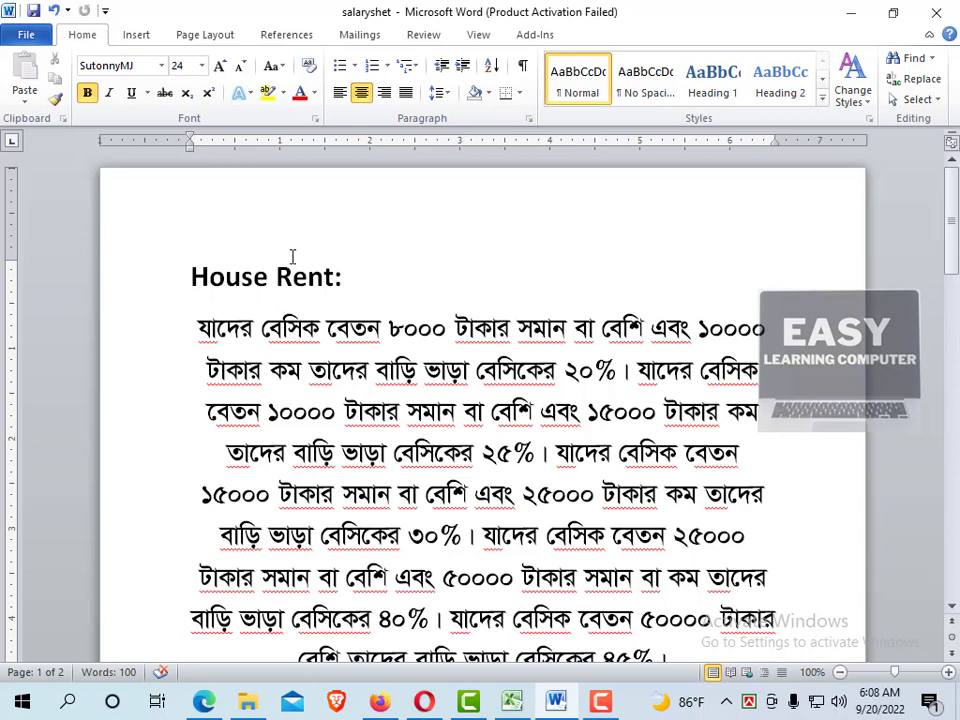
scroll(350, 398, "down", 2)
scroll(467, 519, "down", 3)
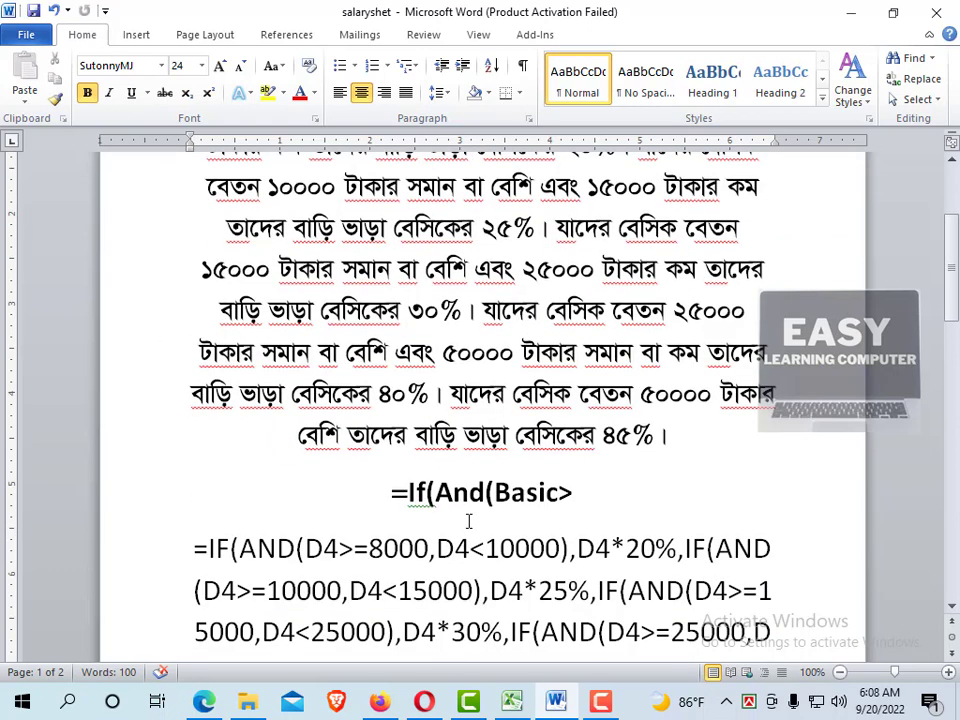
scroll(467, 519, "up", 5)
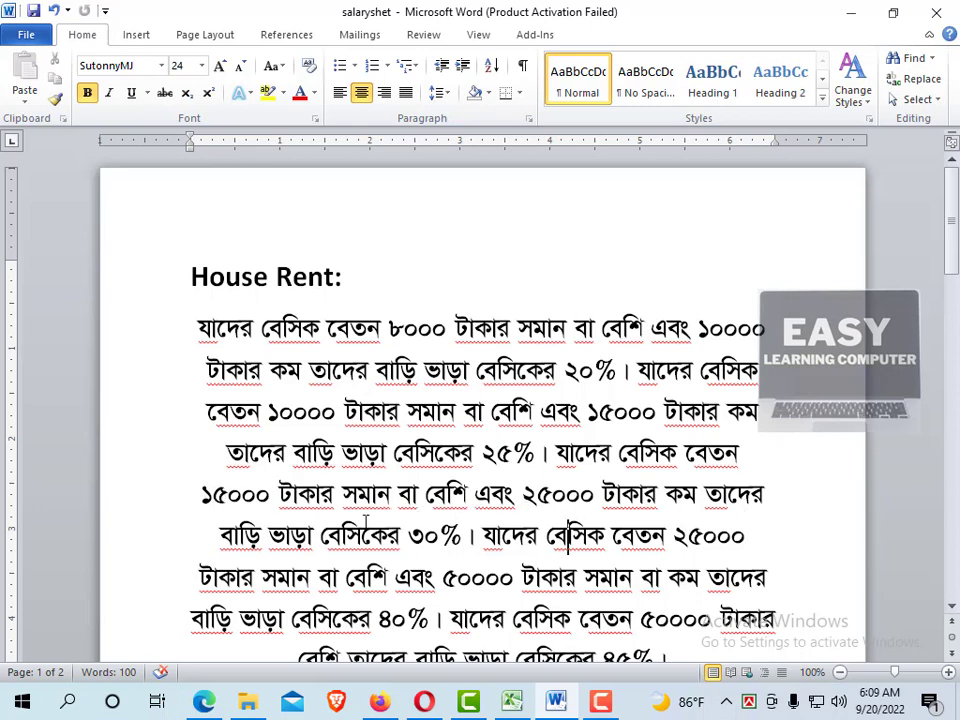
scroll(360, 565, "down", 1)
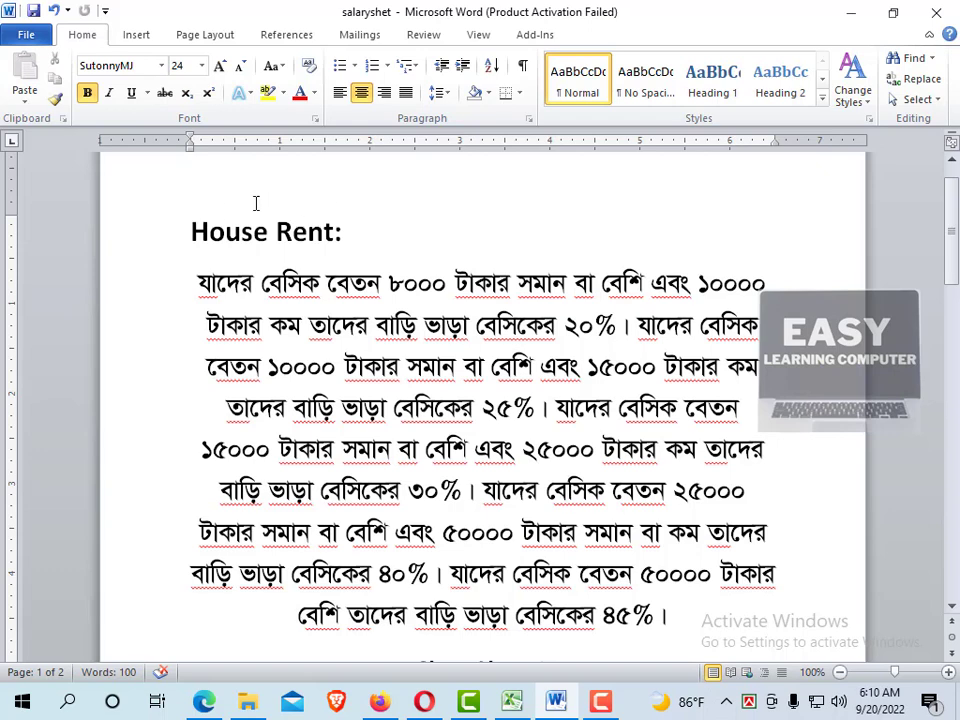
left_click(320, 284)
scroll(381, 261, "down", 3)
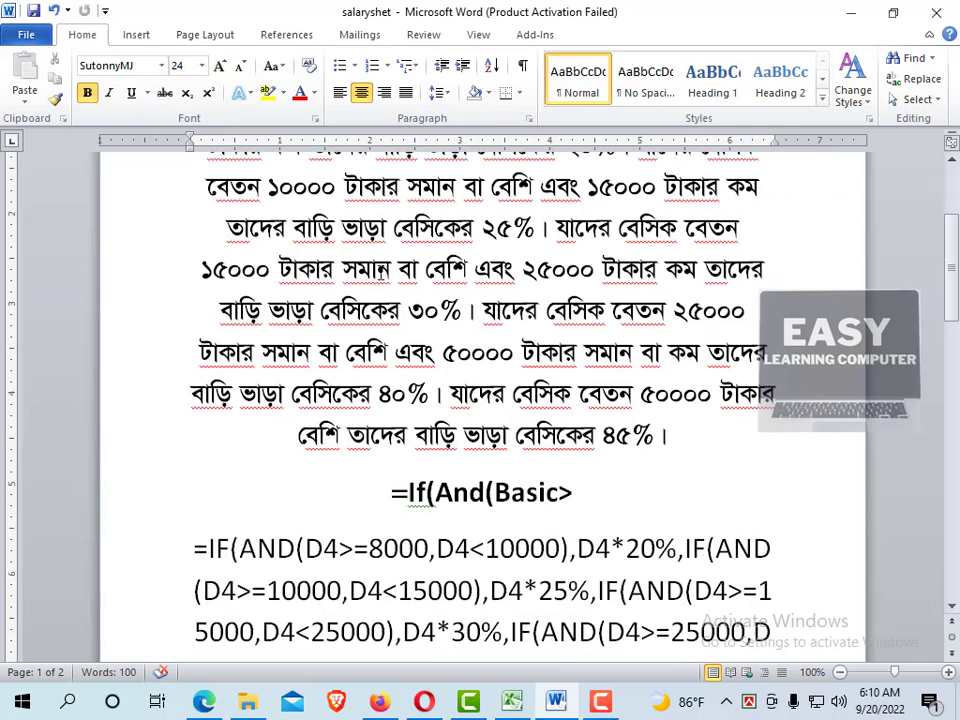
scroll(433, 476, "down", 1)
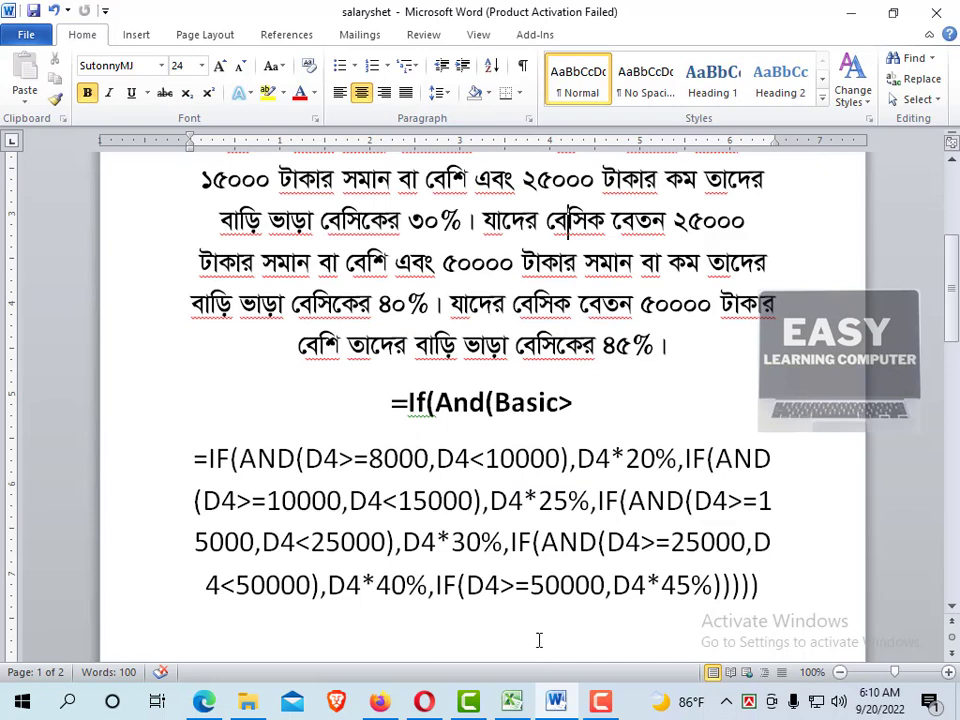
scroll(270, 553, "down", 1)
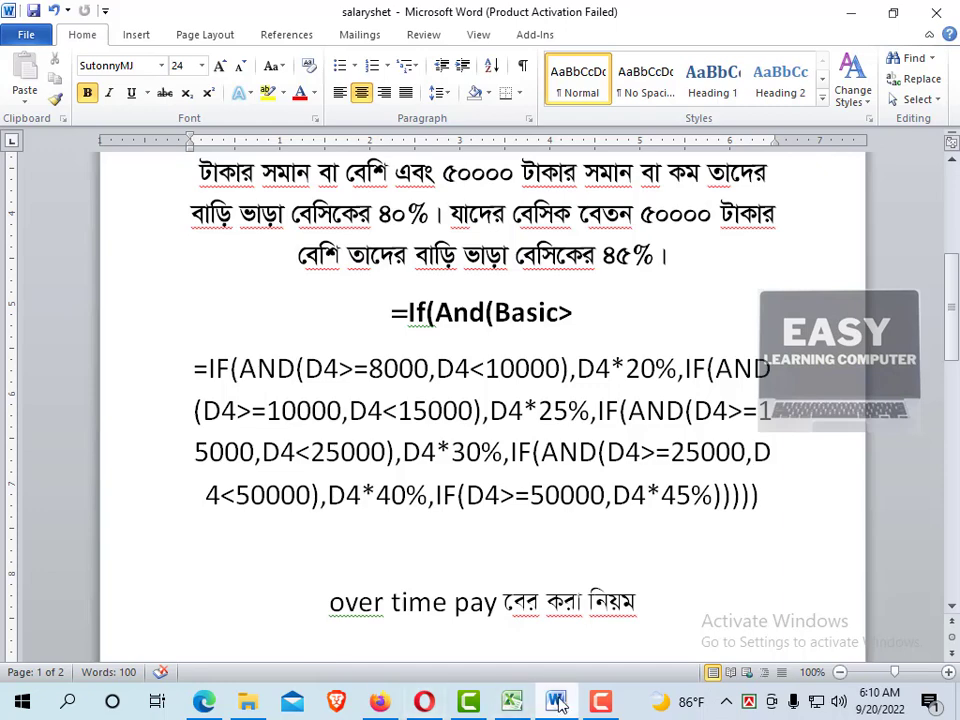
Back in Excel, begin House Rent cell E4 with "=if("
left_click(513, 703)
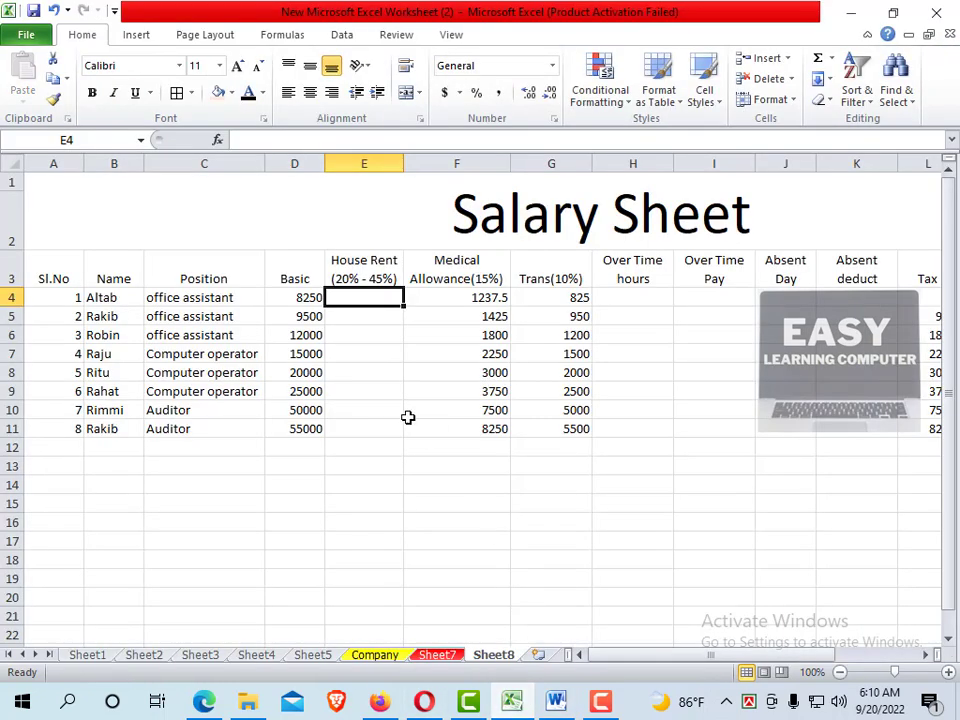
left_click(362, 316)
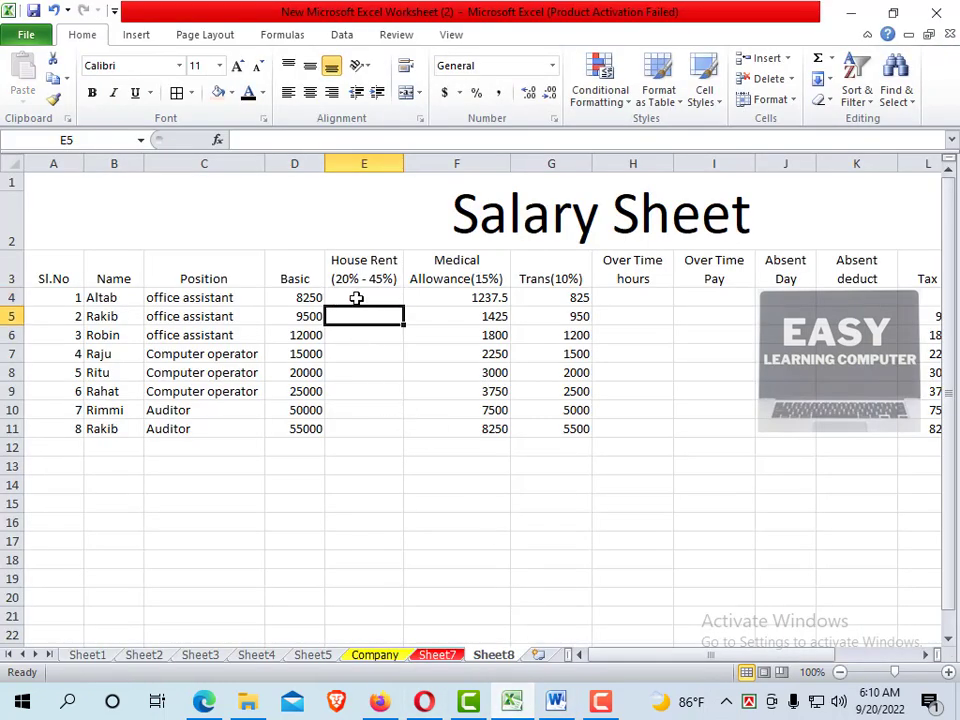
left_click(356, 297)
type("=")
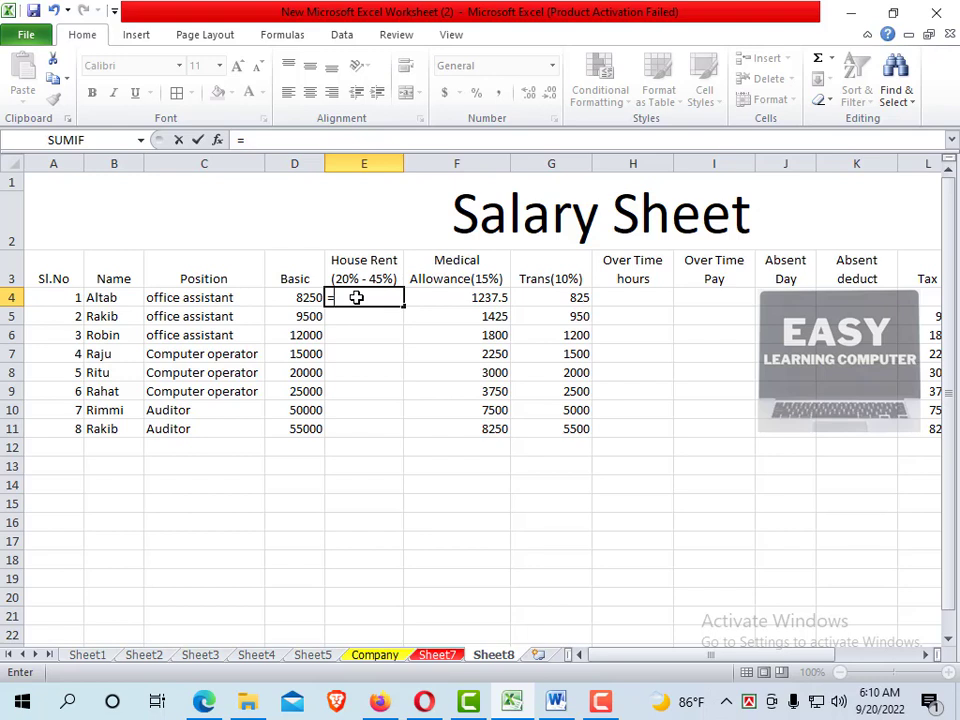
type("i")
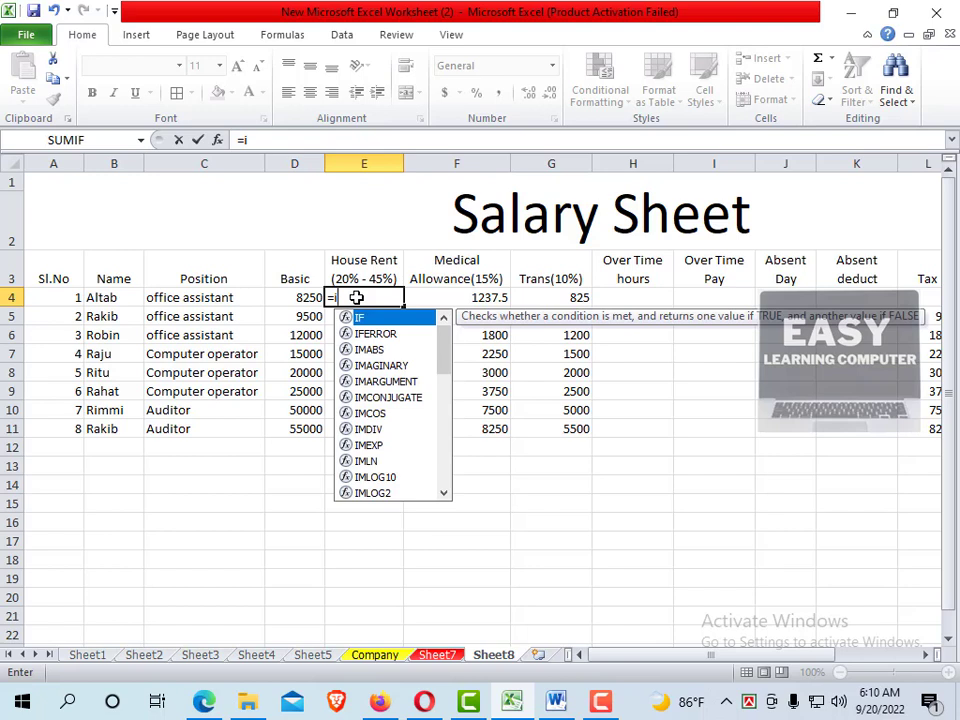
type("f")
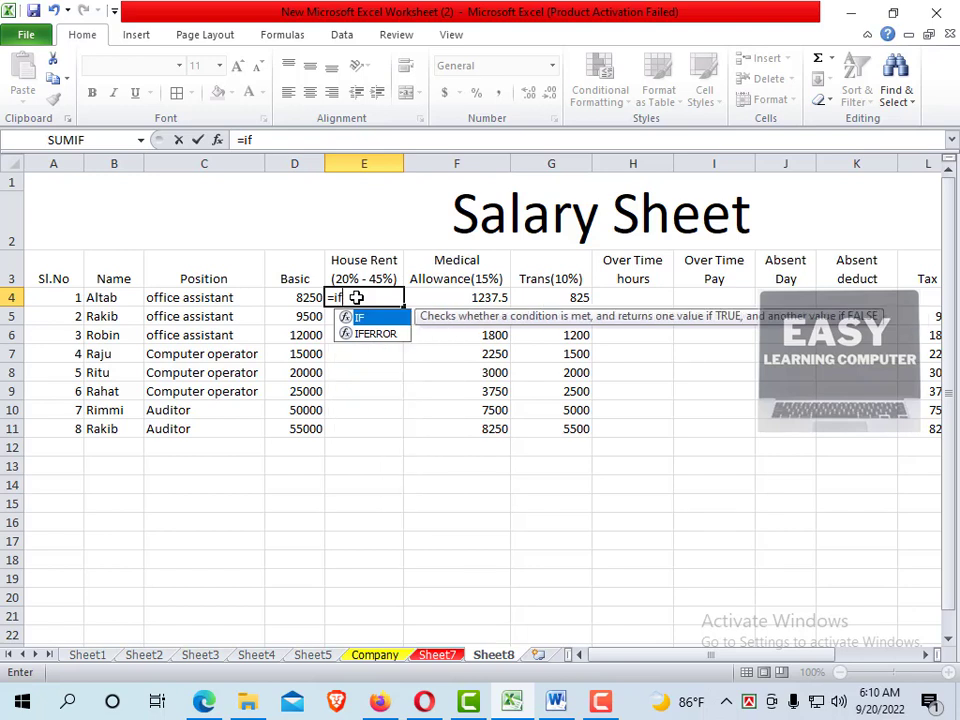
type("(")
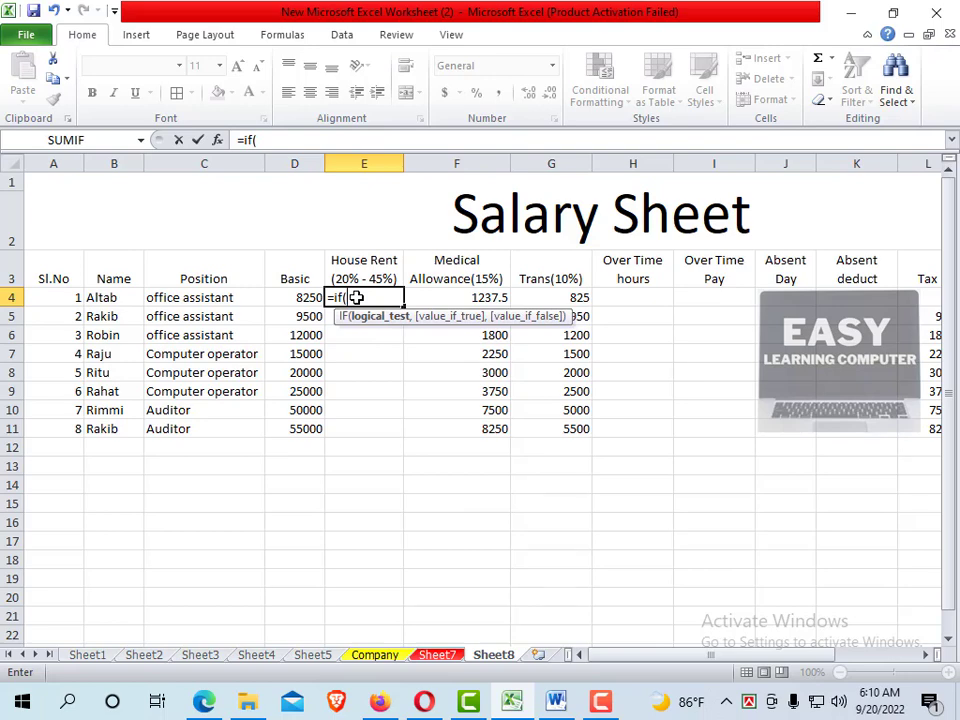
mouse_move(556, 701)
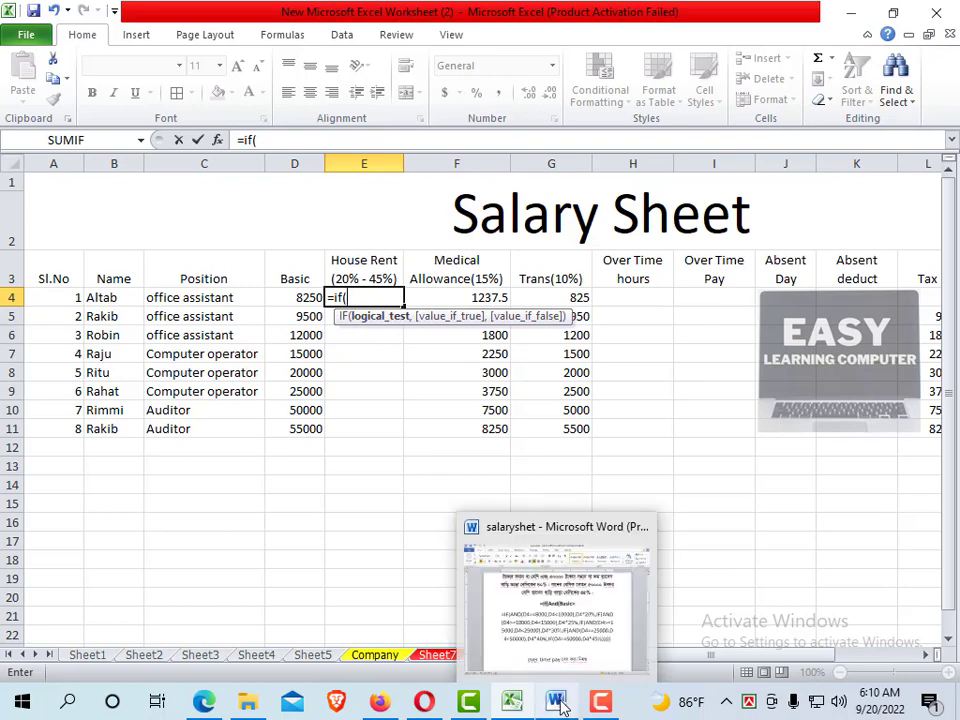
Review the basic-salary ranges and rent percentages in the Word House Rent rules
left_click(548, 617)
scroll(413, 390, "up", 2)
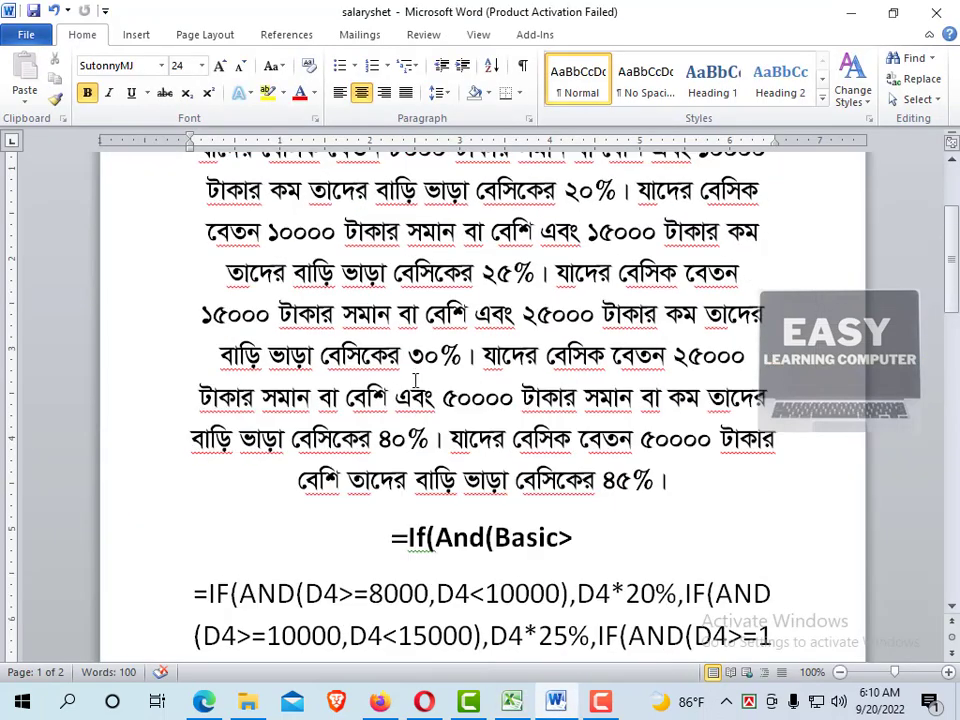
scroll(405, 360, "up", 1)
scroll(403, 347, "up", 2)
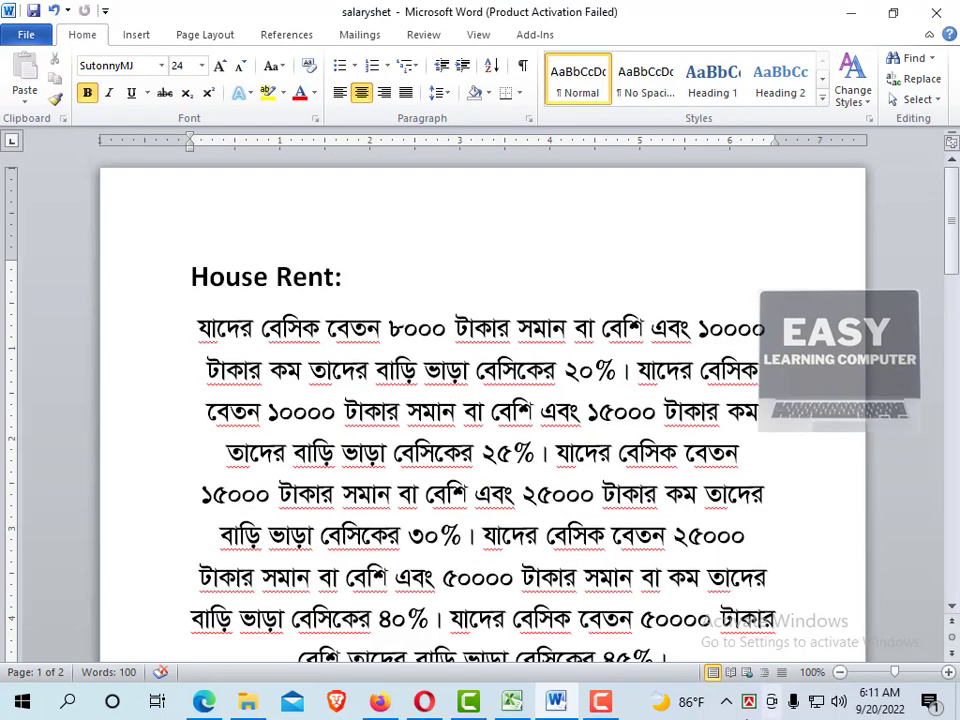
left_click(512, 704)
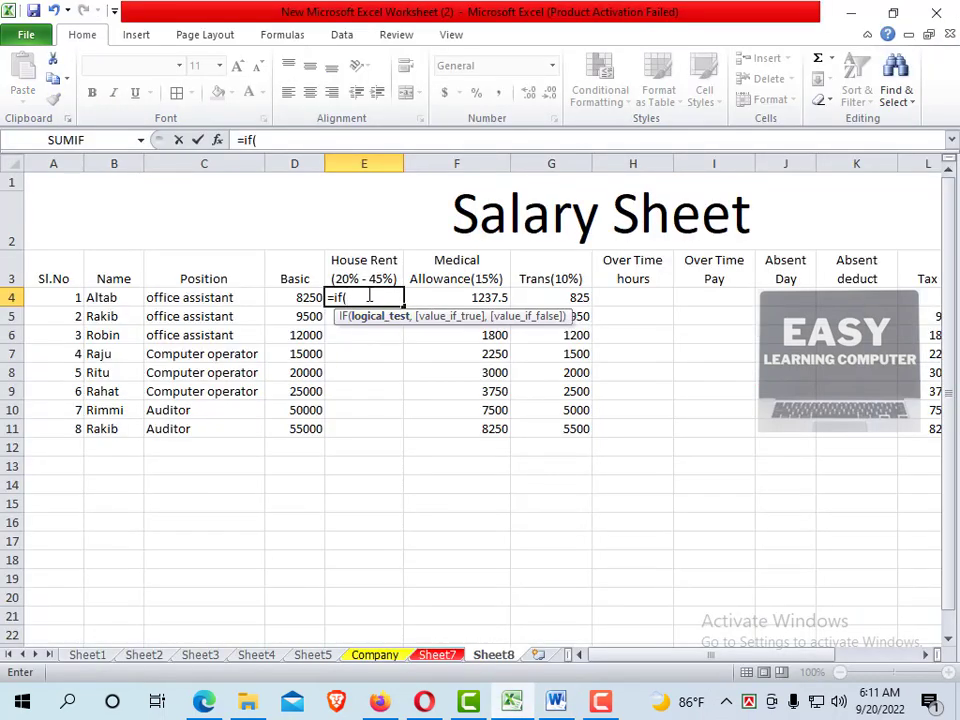
Extend E4's formula to "=if(And(D4>=8000" and go back to the Word rules
type("And")
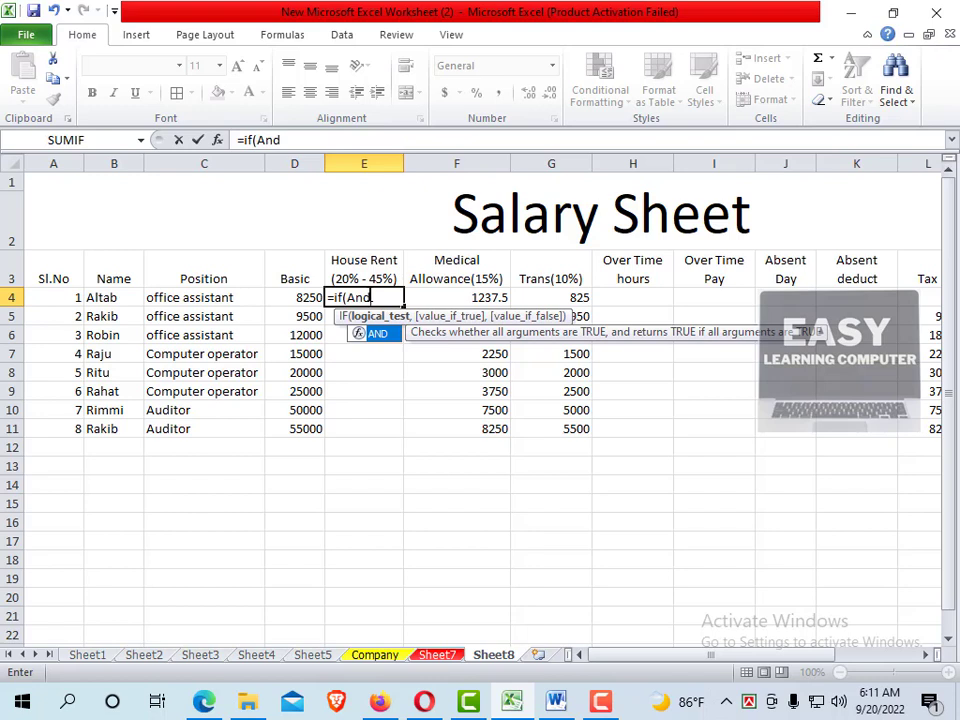
type("(")
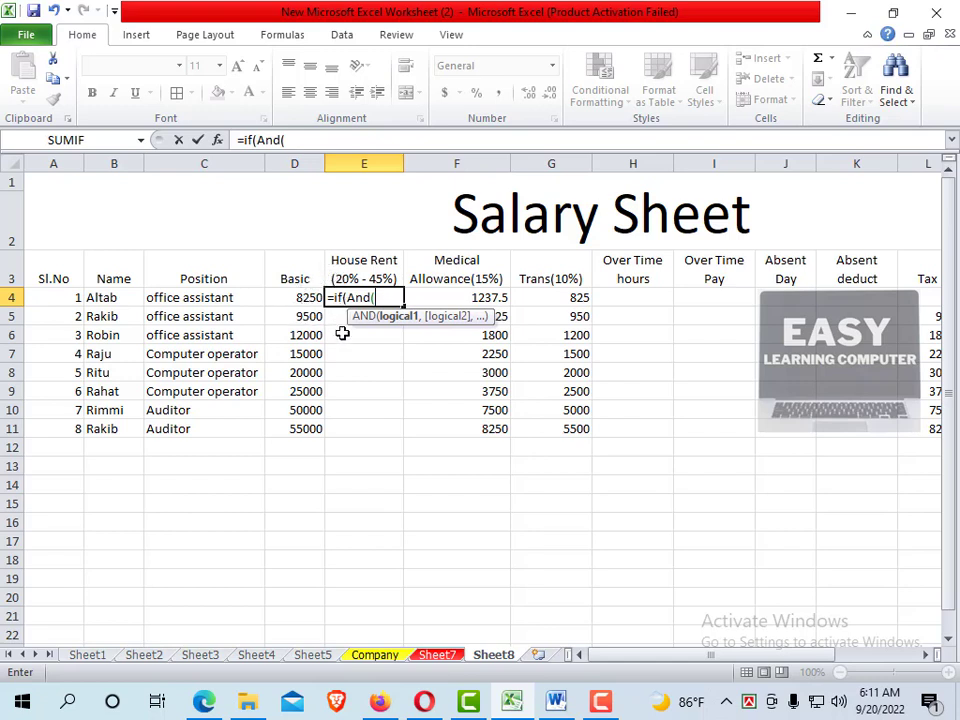
left_click(295, 297)
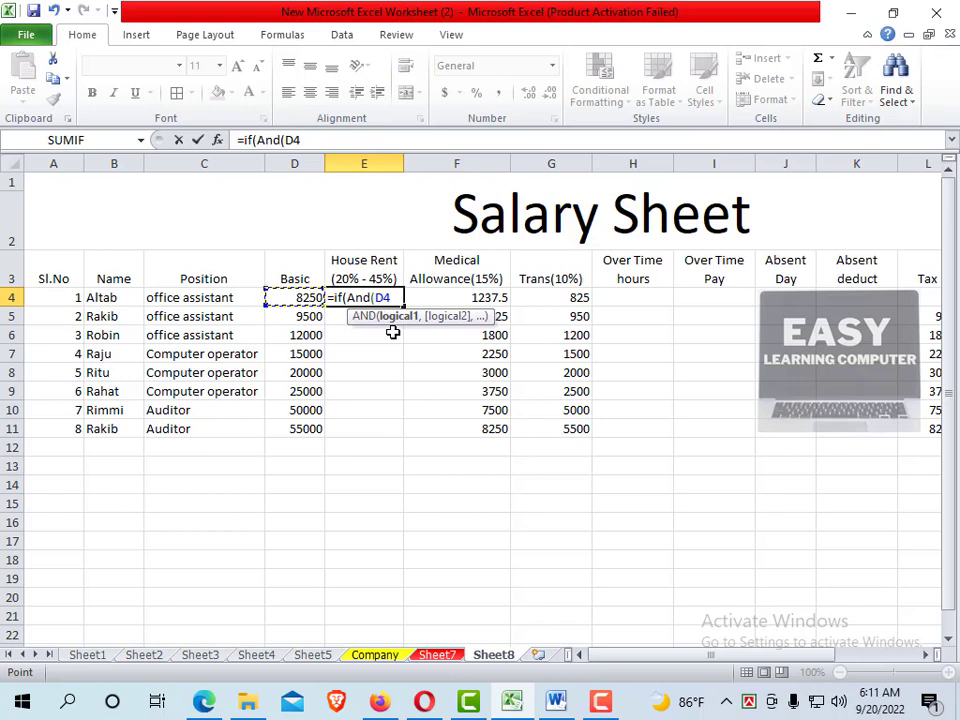
type(">")
type("=")
type("80")
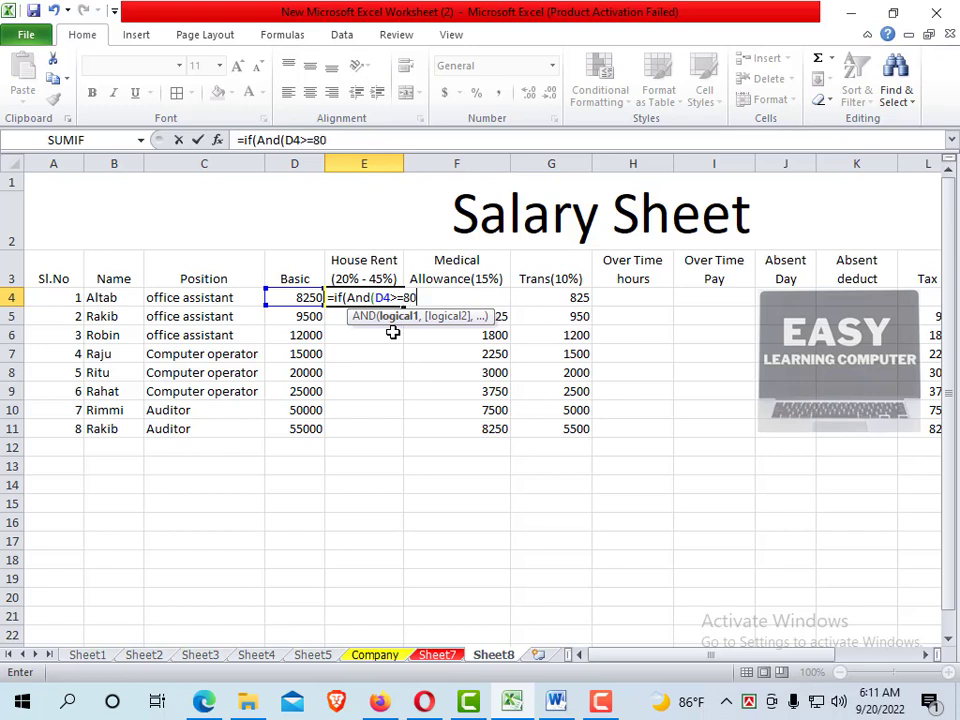
type("00")
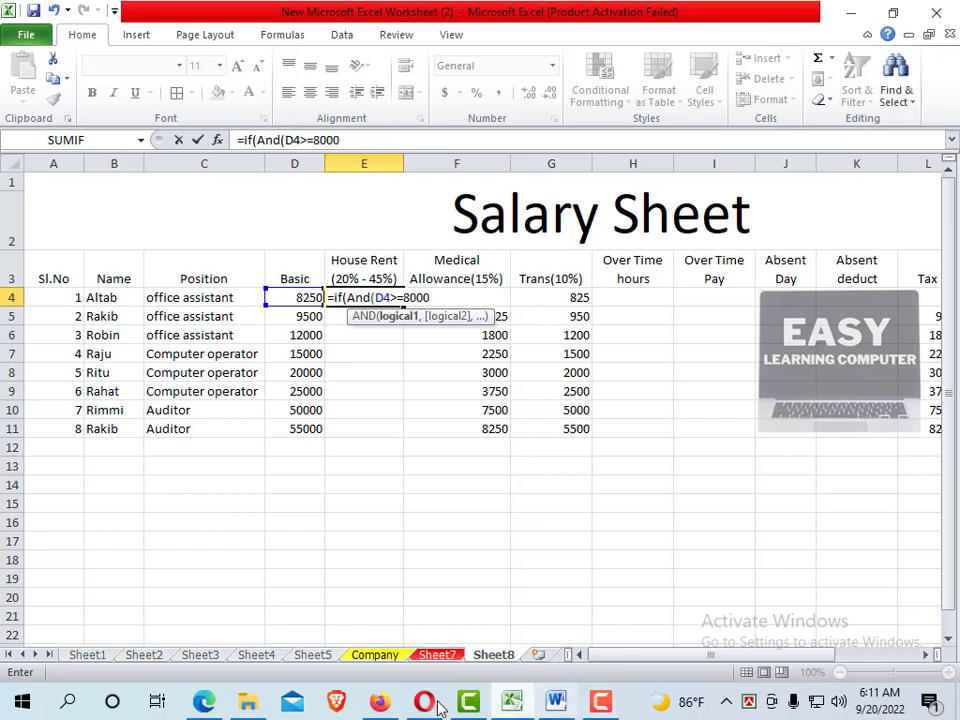
left_click(553, 704)
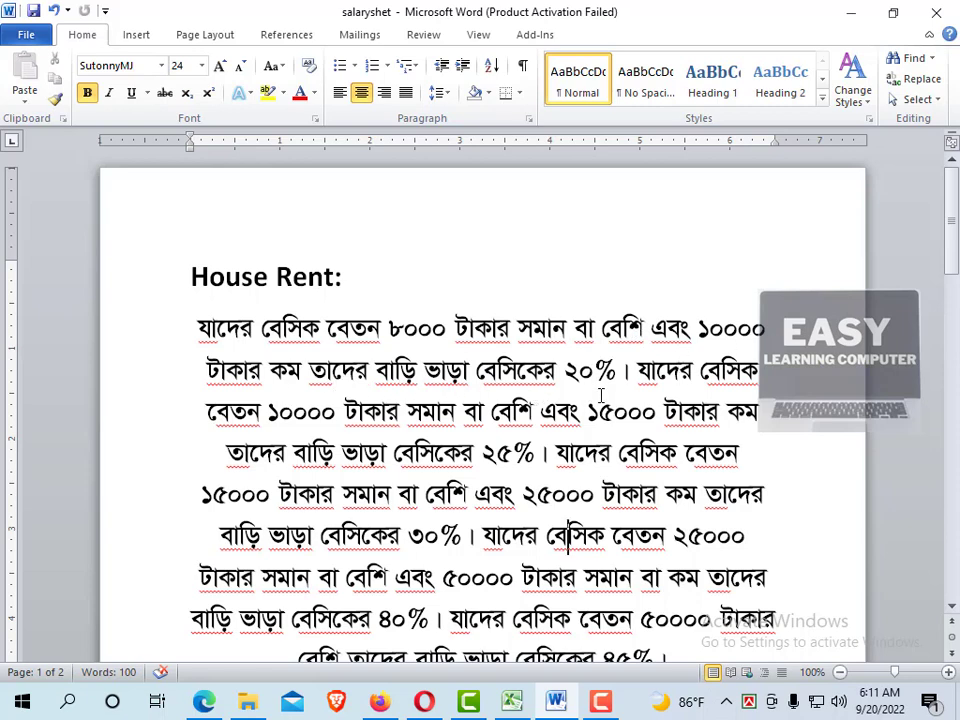
Scroll the Word notes down to the full nested IF house-rent formula
scroll(601, 395, "down", 4)
scroll(603, 420, "down", 2)
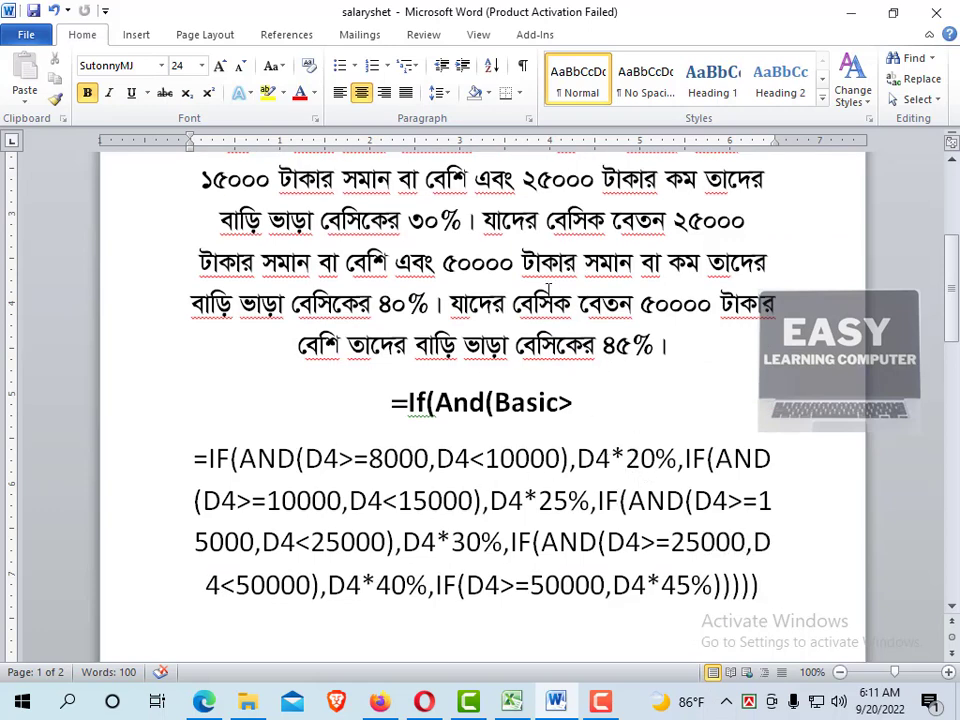
left_click(513, 703)
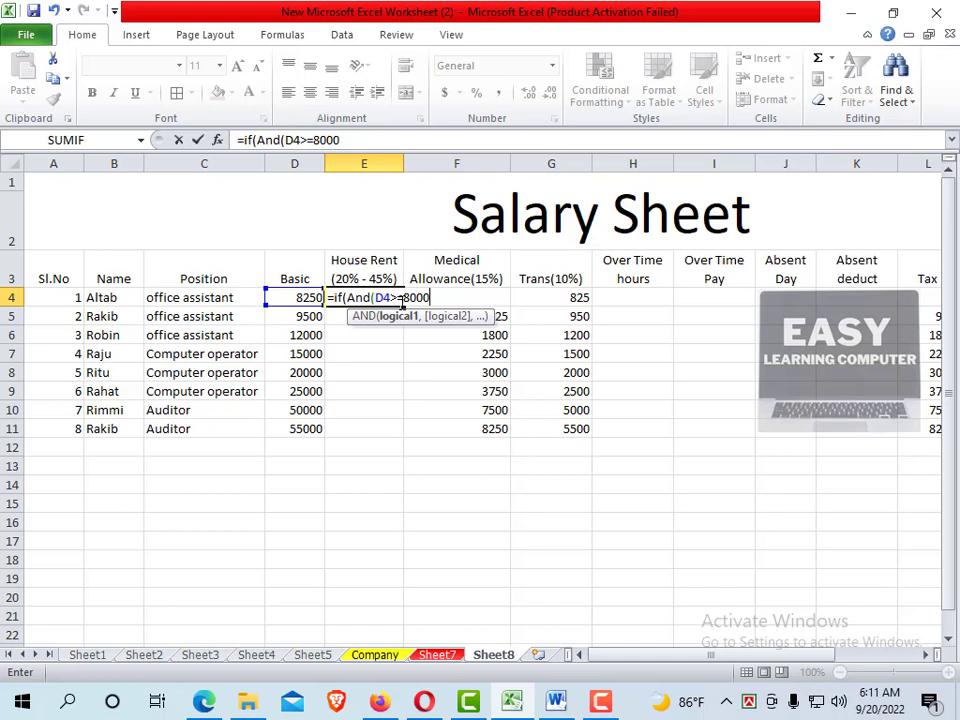
Add the D4<10000 upper limit and the D4*20% result to E4's first tier
type(",")
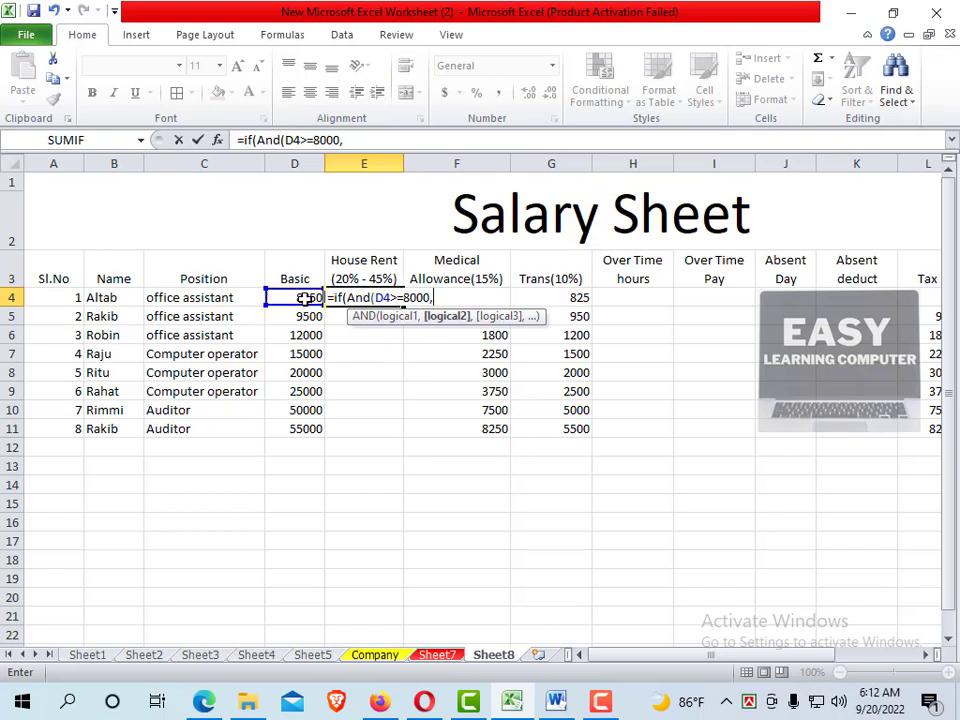
left_click(298, 298)
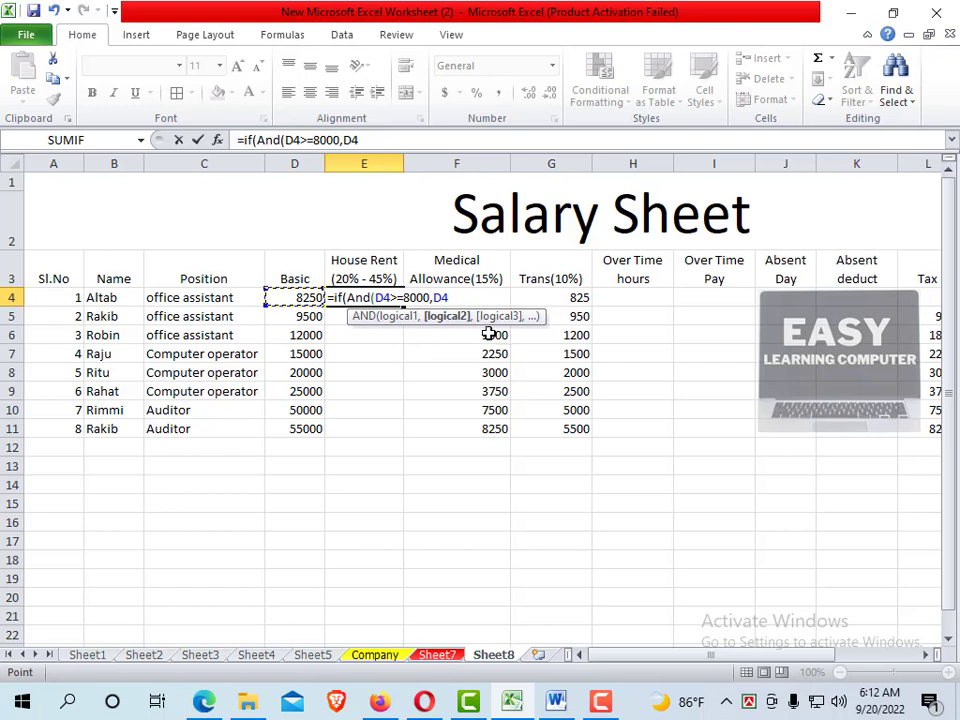
type("<")
type("1")
type("0000")
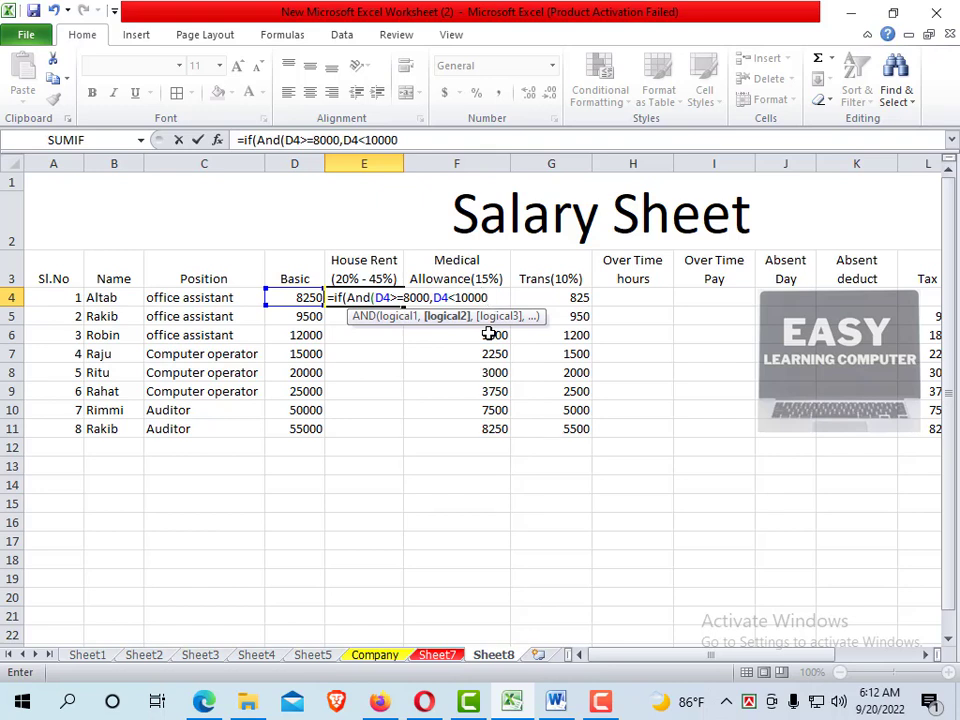
type("),")
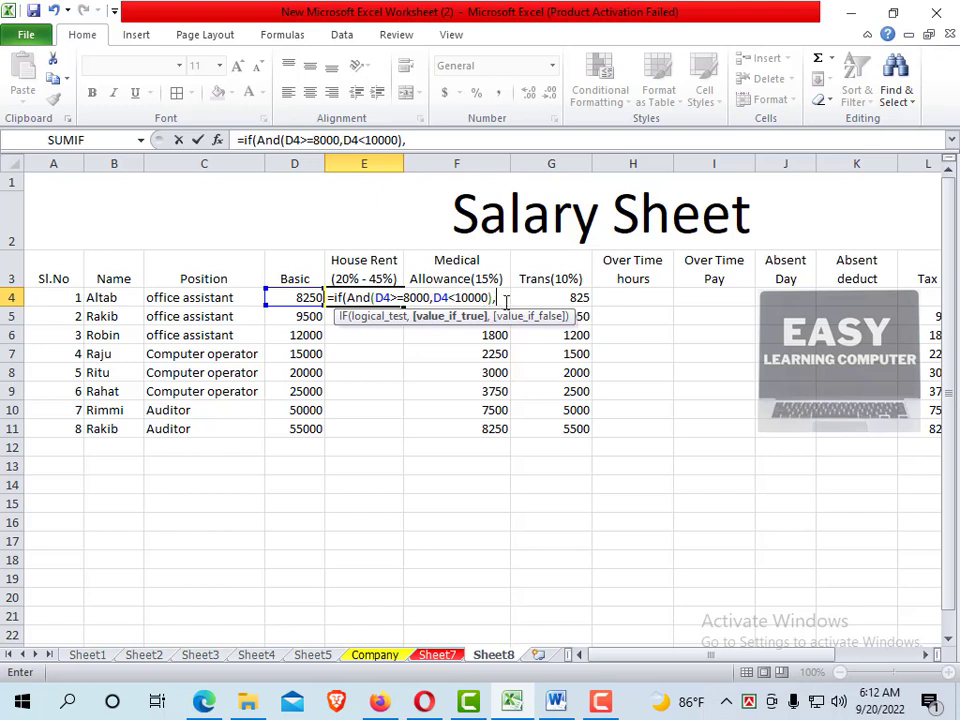
left_click(300, 298)
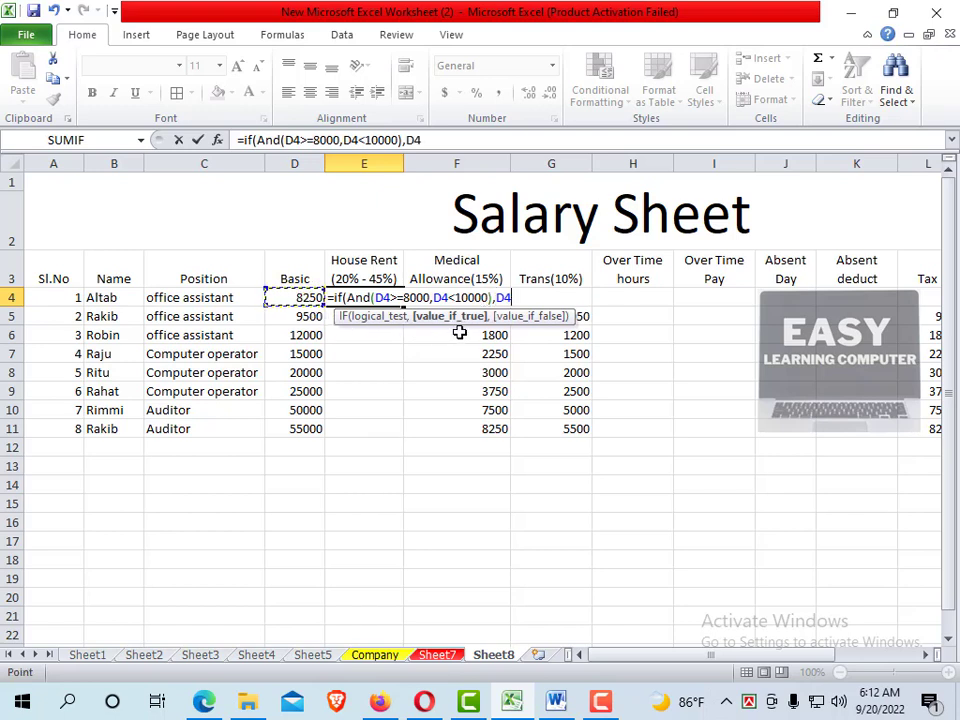
type("*")
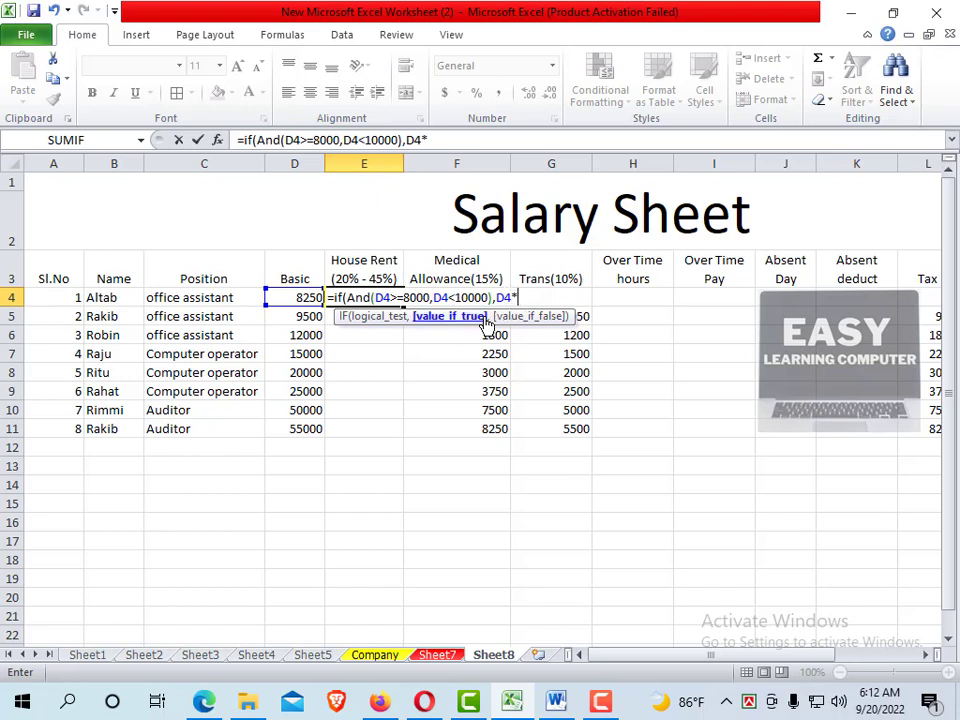
type("20")
type("%")
type(",")
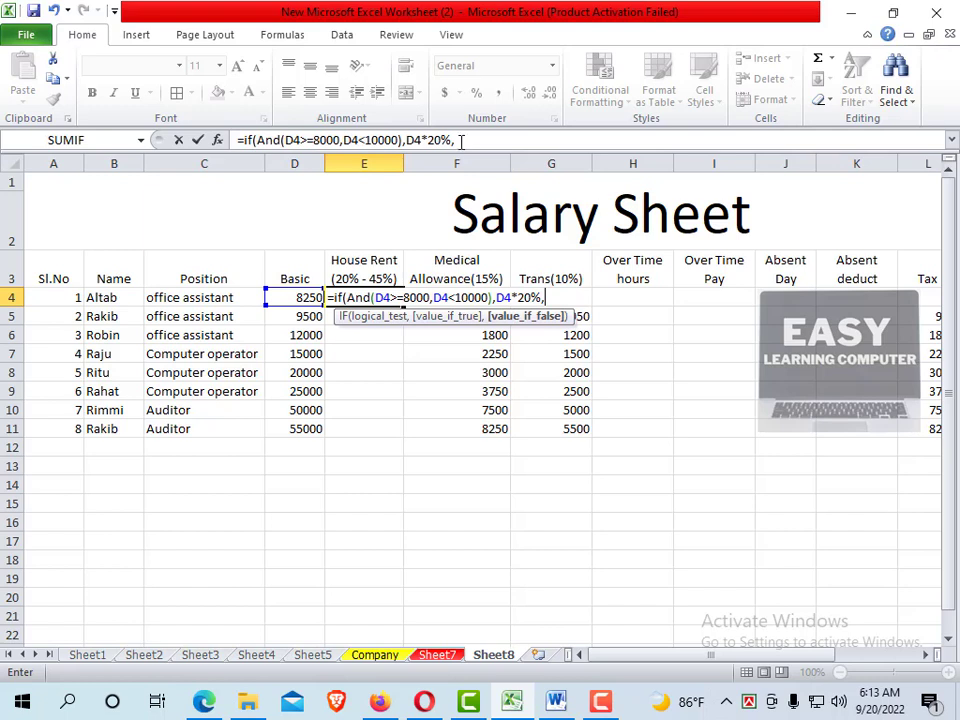
Copy the "if(And(D4>=8000,D4<10000),D4*20%," clause and paste it at the formula's end
left_click_drag(461, 140, 269, 150)
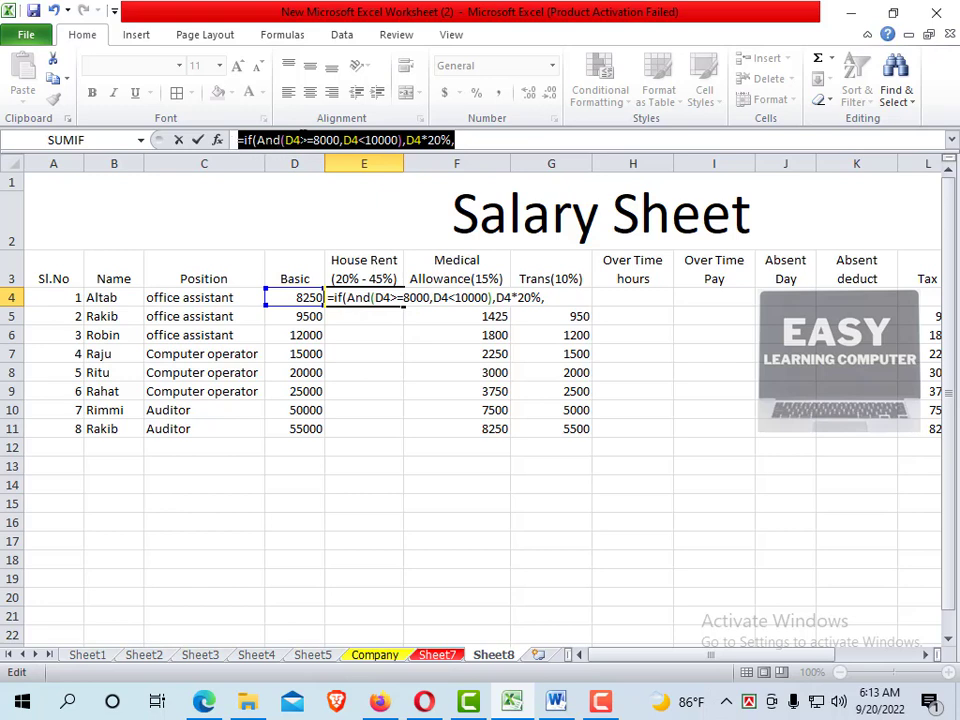
right_click(307, 141)
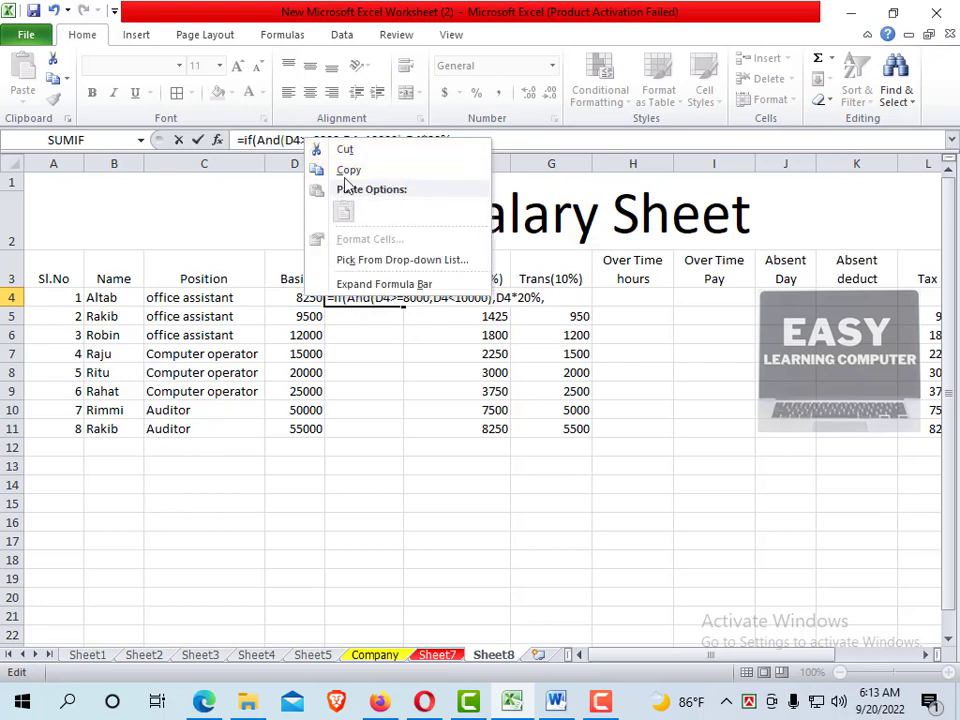
key("Escape")
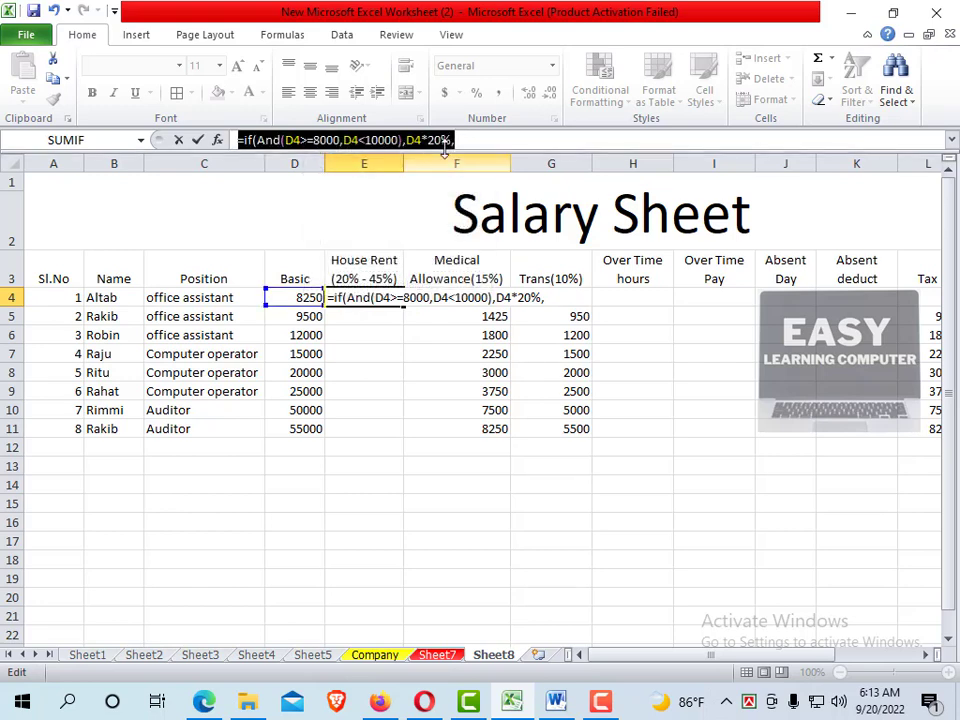
left_click(467, 139)
left_click_drag(467, 139, 247, 140)
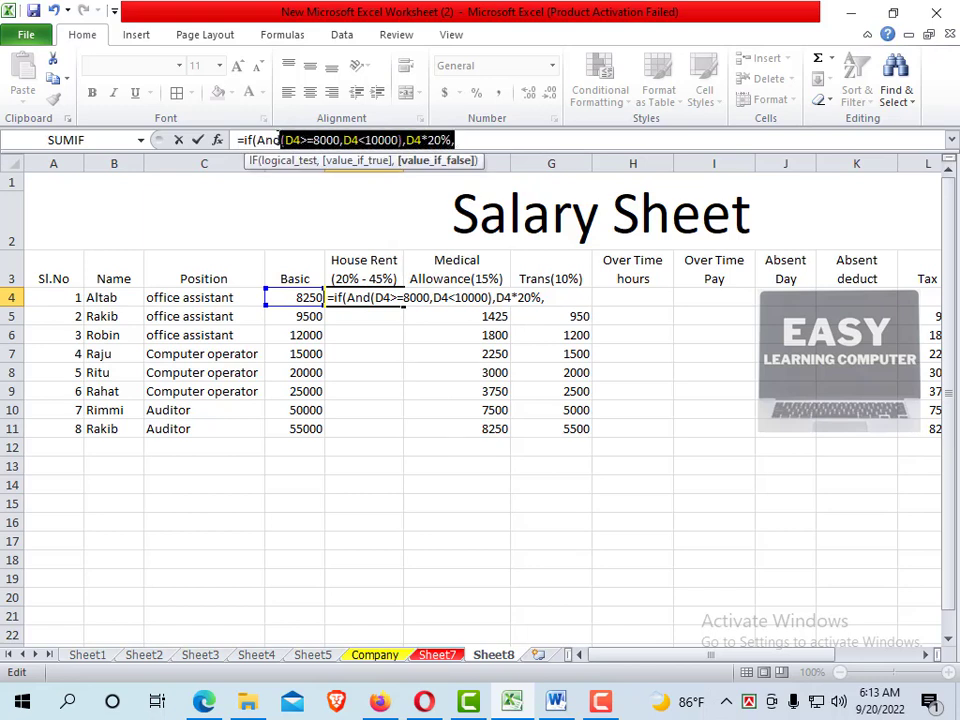
right_click(360, 140)
left_click(405, 170)
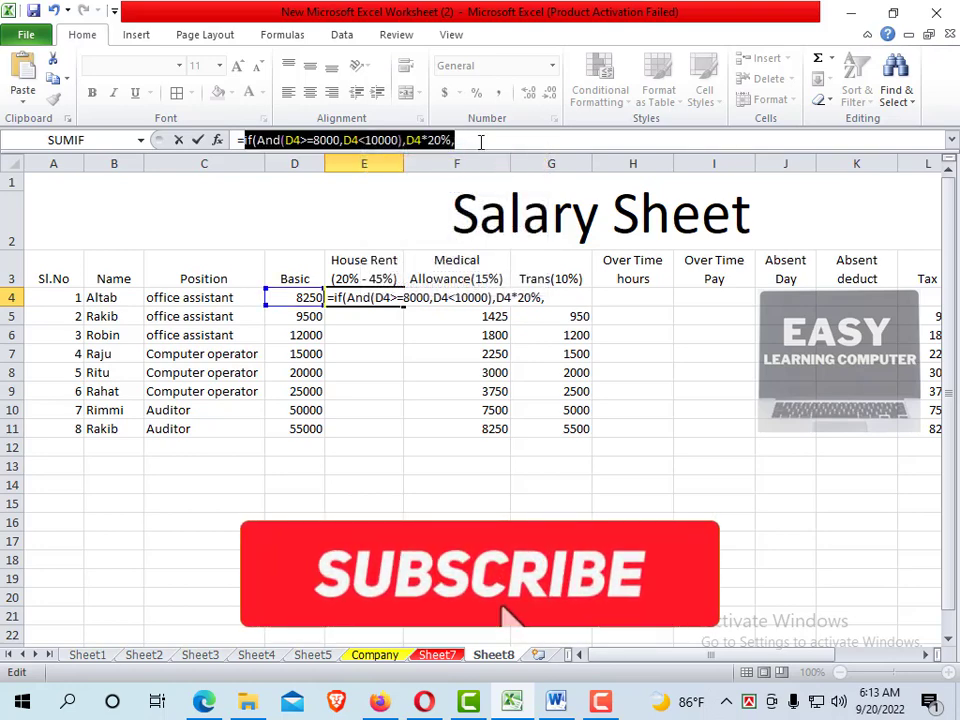
left_click(463, 140)
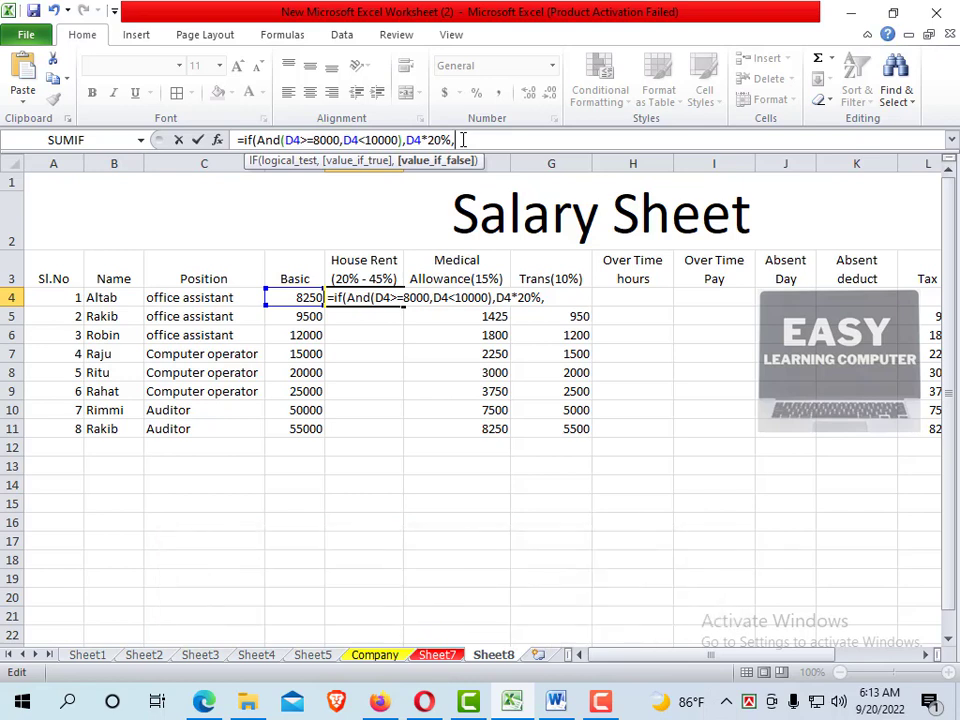
key("ctrl+v")
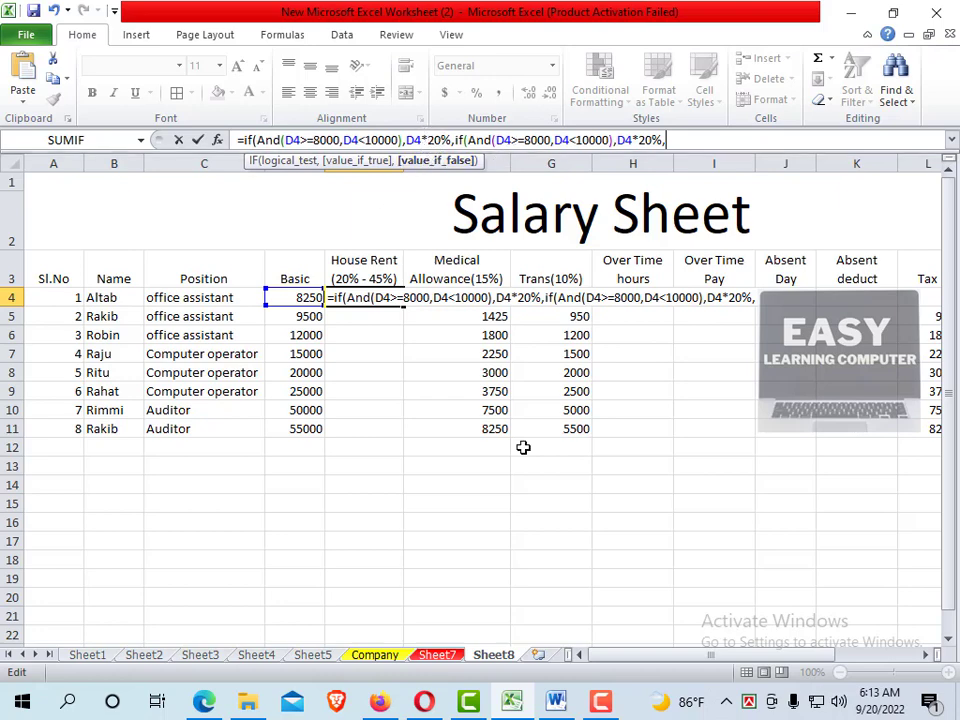
Change the pasted clause's limits to D4>=10000 and D4<15000
left_click(556, 702)
scroll(532, 322, "up", 1)
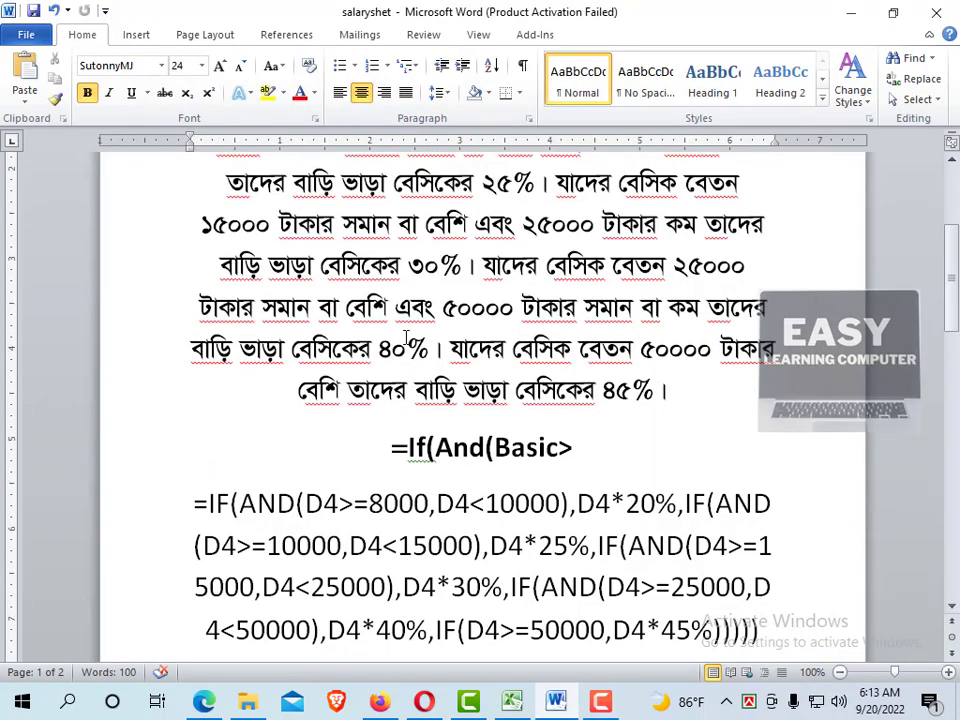
scroll(532, 322, "up", 1)
scroll(532, 322, "up", 1)
scroll(532, 322, "up", 1)
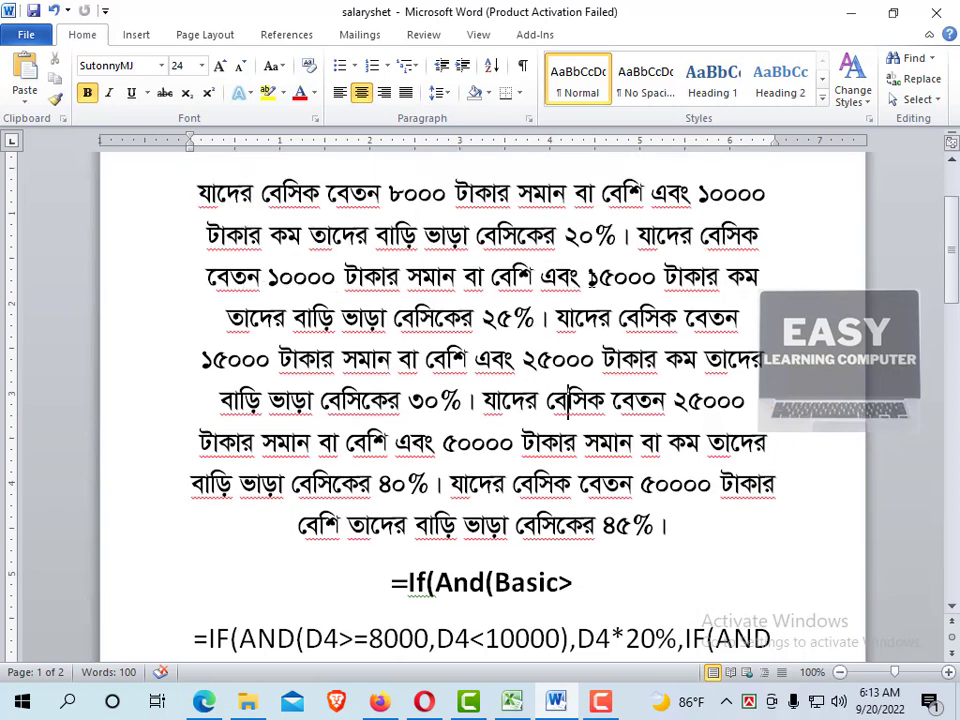
left_click(512, 702)
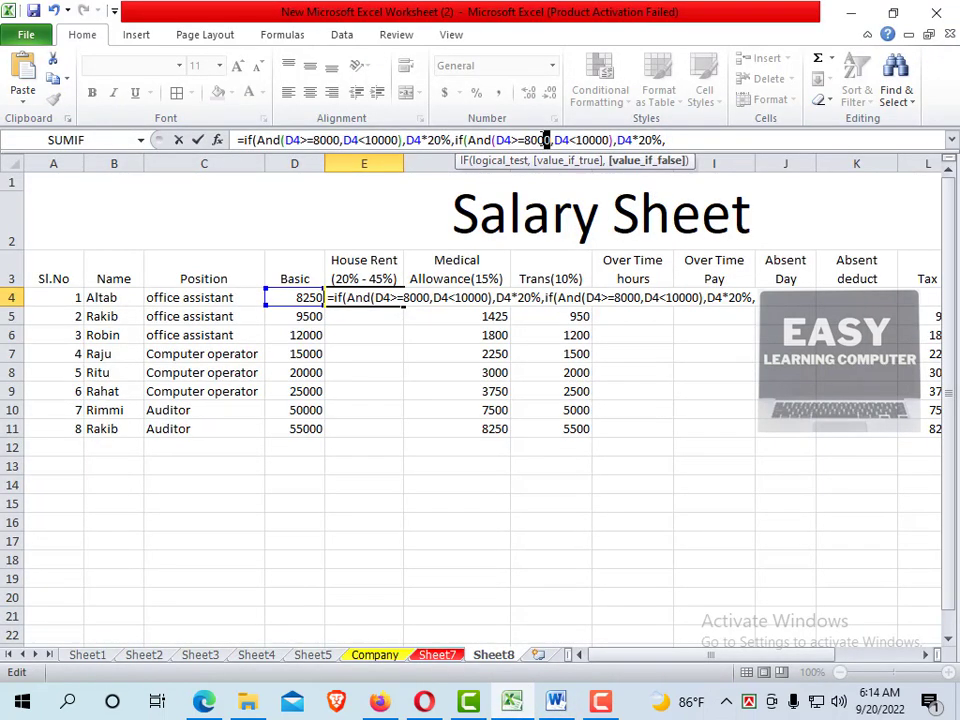
left_click_drag(550, 140, 523, 140)
type("1")
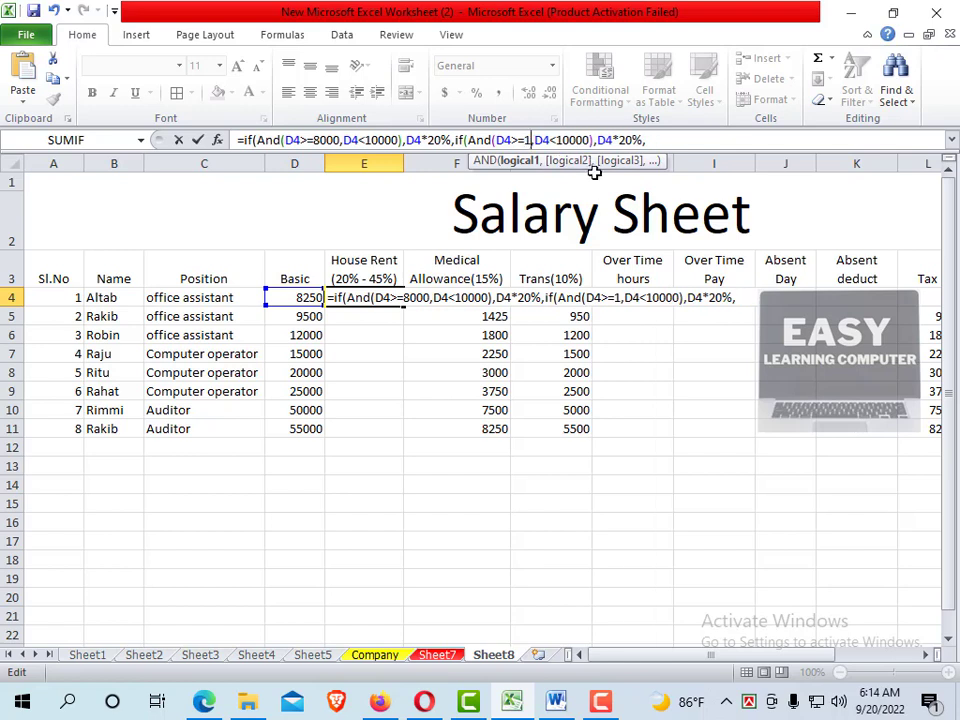
type("0000")
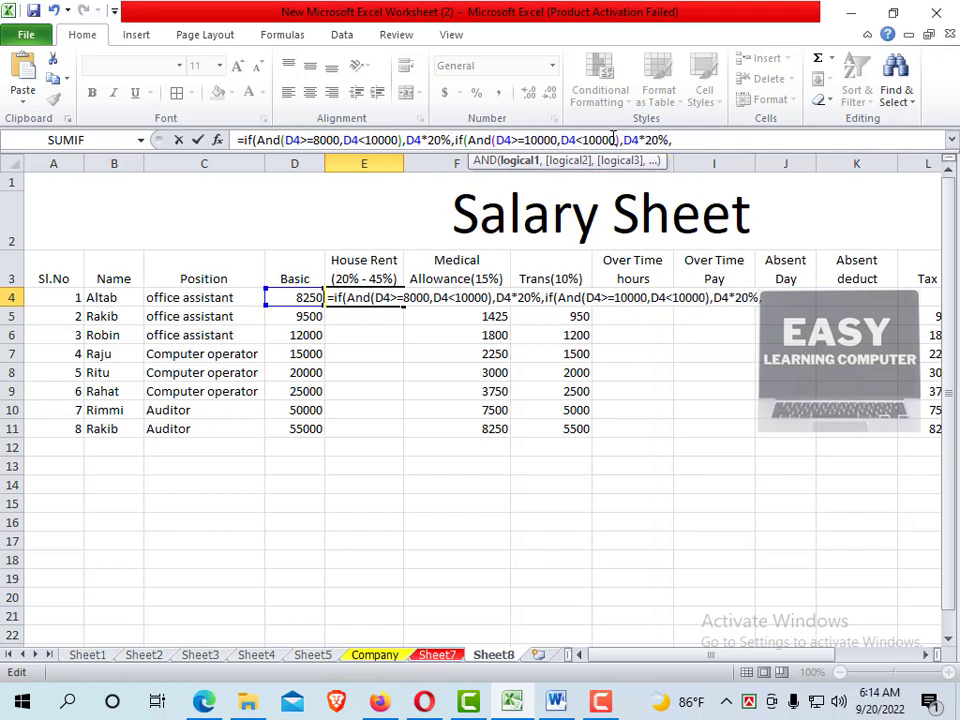
left_click_drag(618, 140, 584, 140)
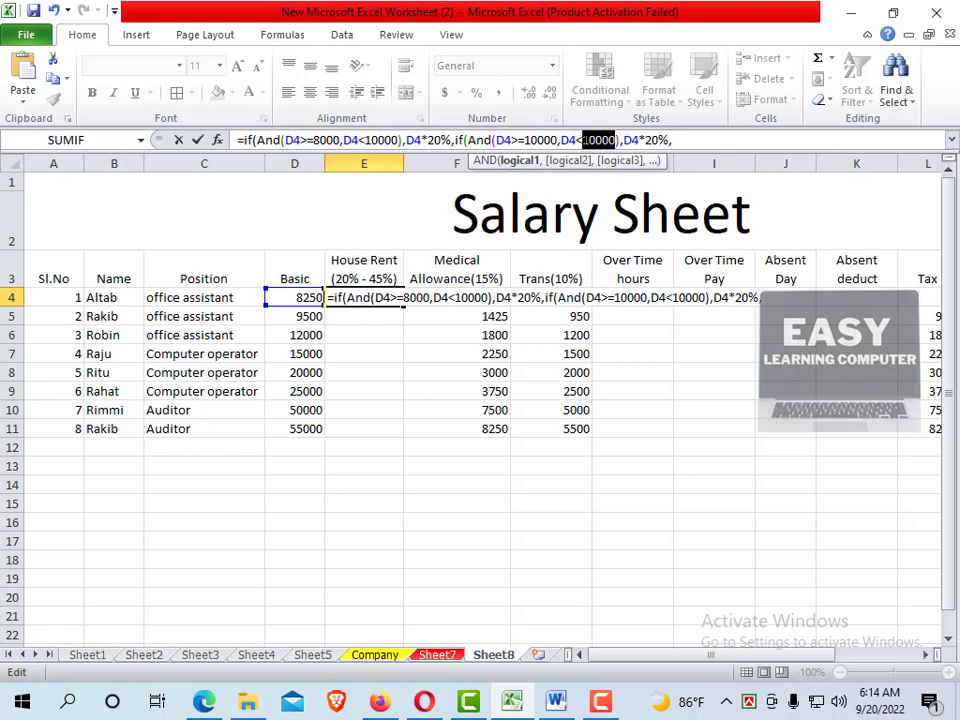
type("150")
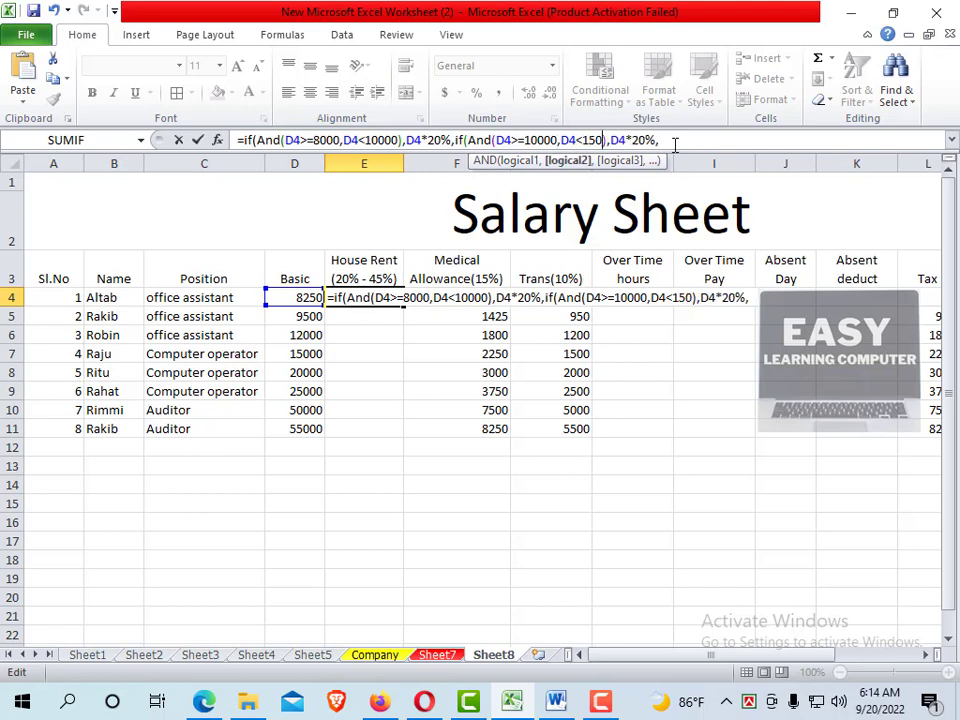
type("00")
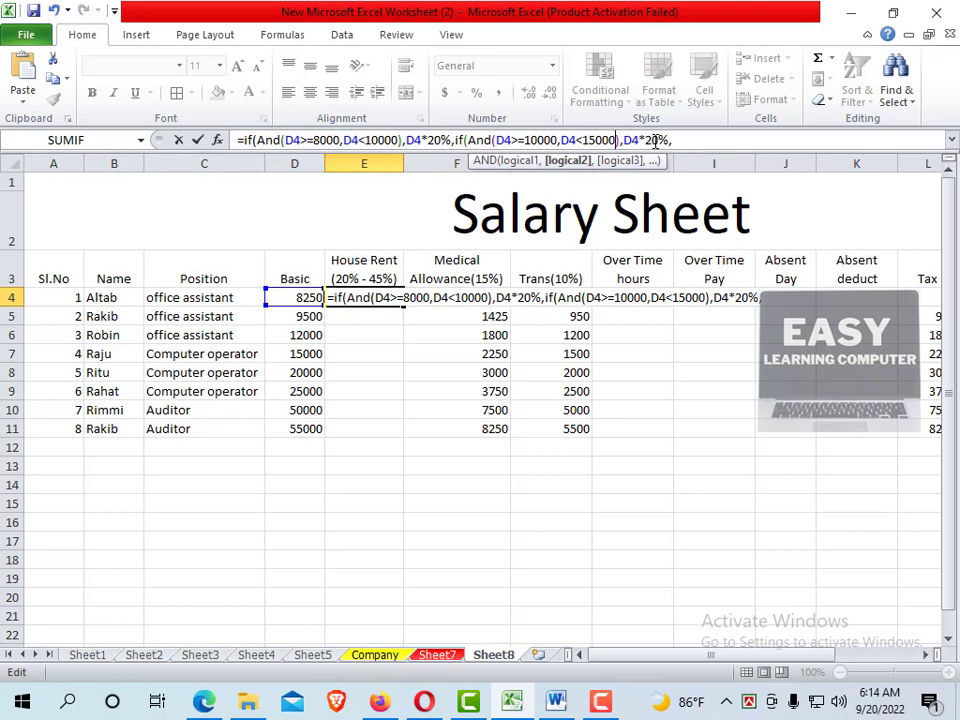
Raise the second tier's percentage from 20% to 25%
left_click(556, 701)
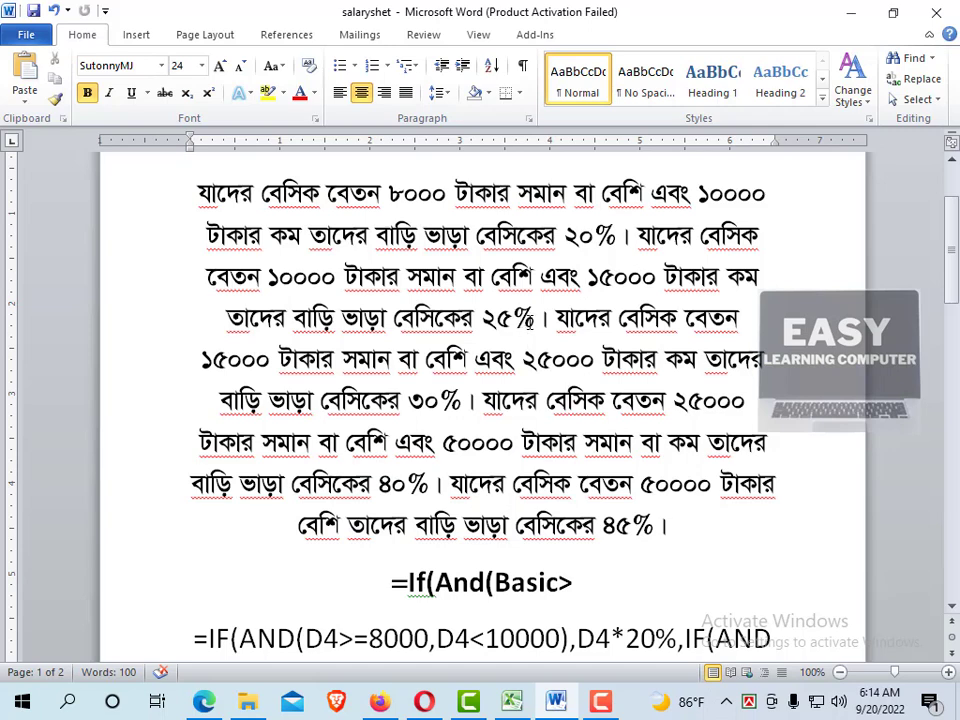
left_click(512, 701)
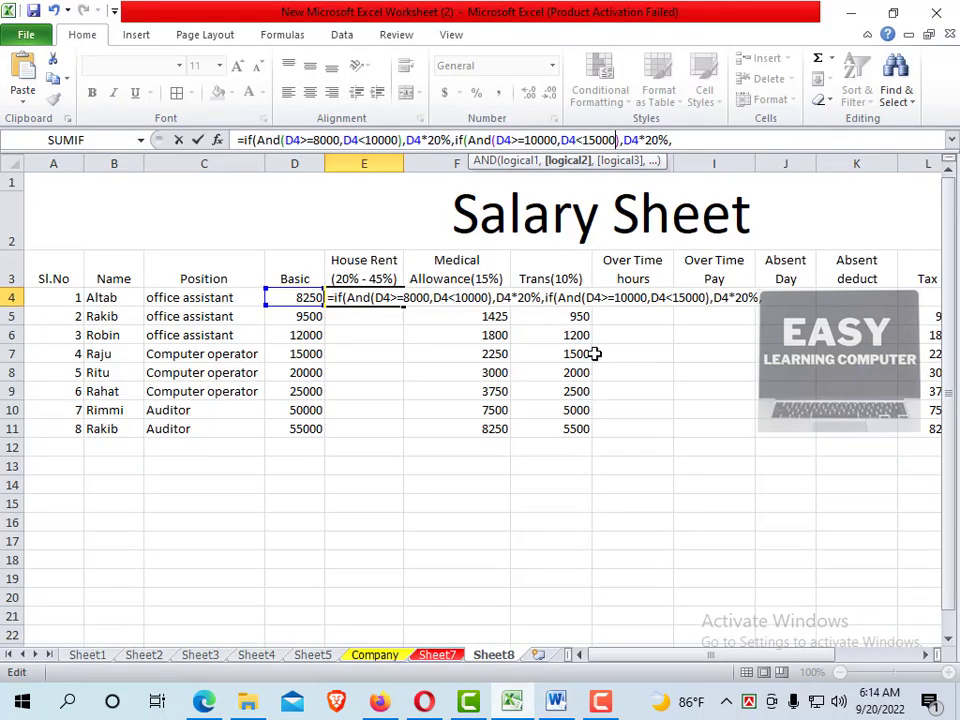
left_click(657, 140)
left_click_drag(653, 140, 647, 140)
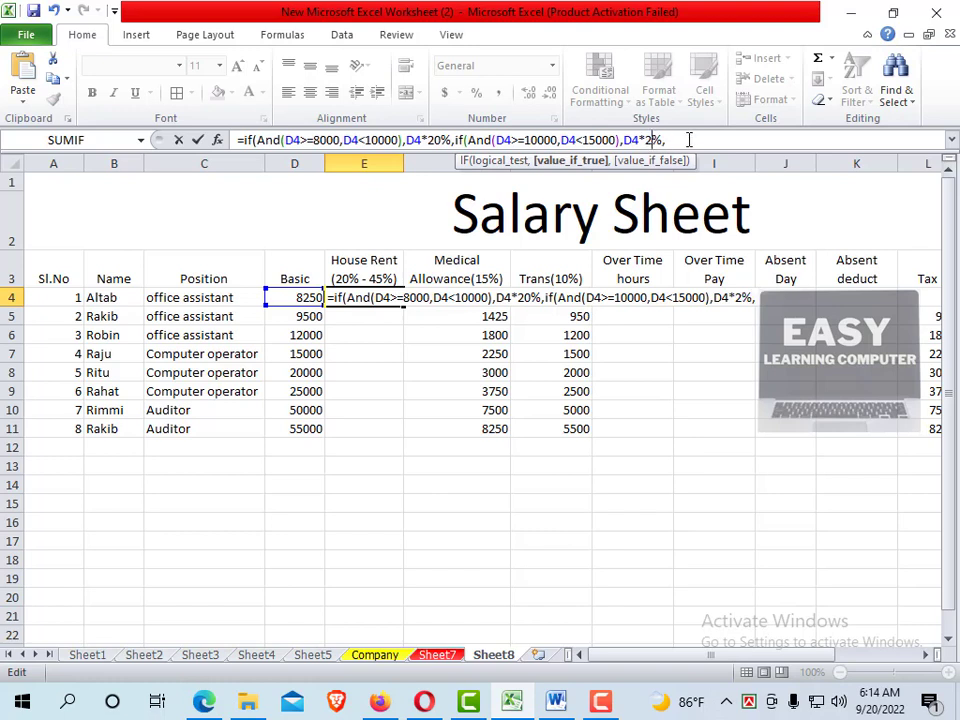
key("Delete")
key("Delete")
type("2")
type("5")
left_click(677, 138)
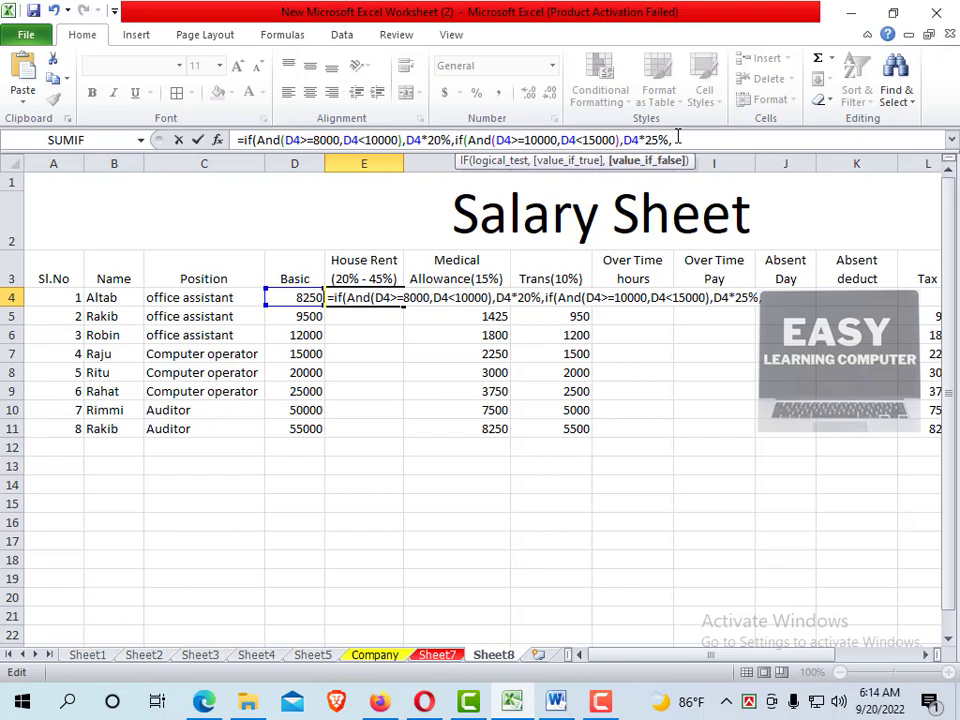
Paste the IF(AND) clause again and set its limits to D4>=15000 and D4<25000
key("ctrl+v")
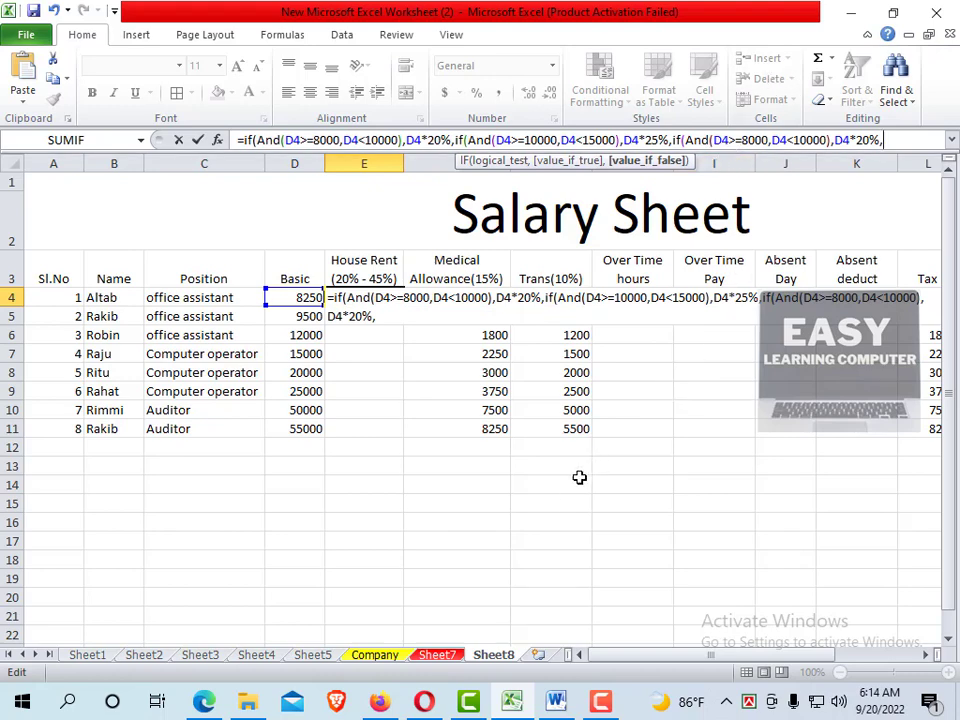
left_click(557, 703)
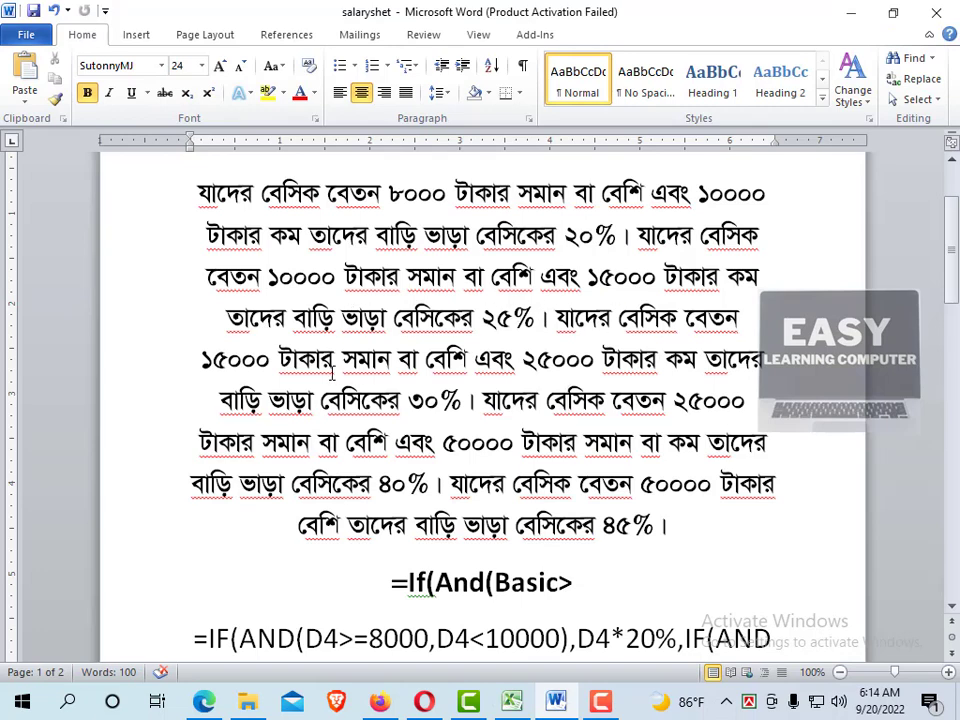
scroll(316, 278, "down", 1)
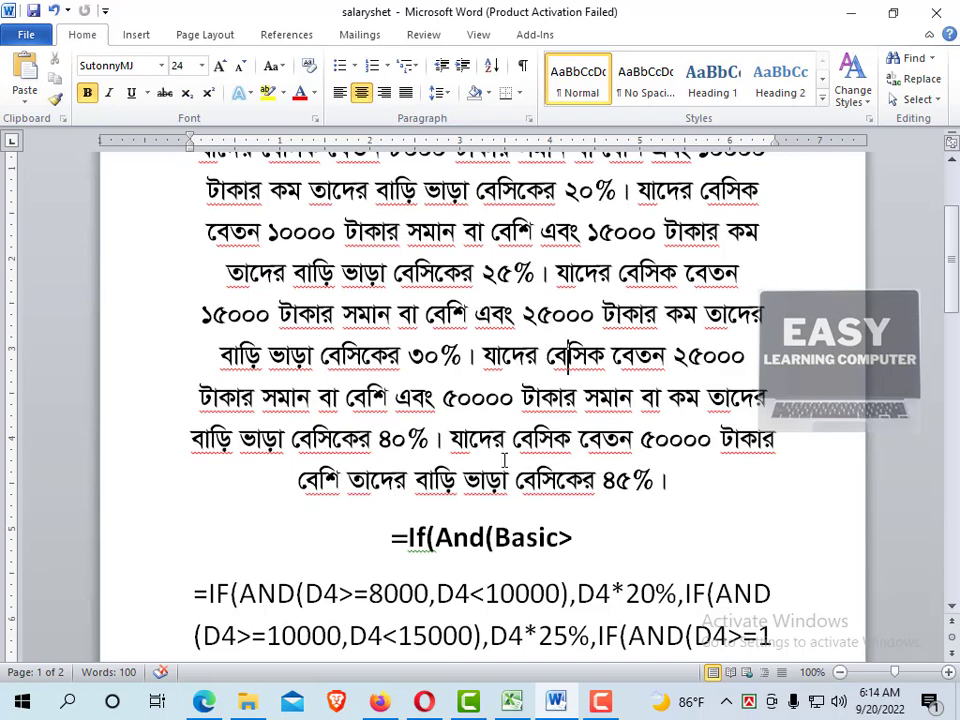
left_click(513, 702)
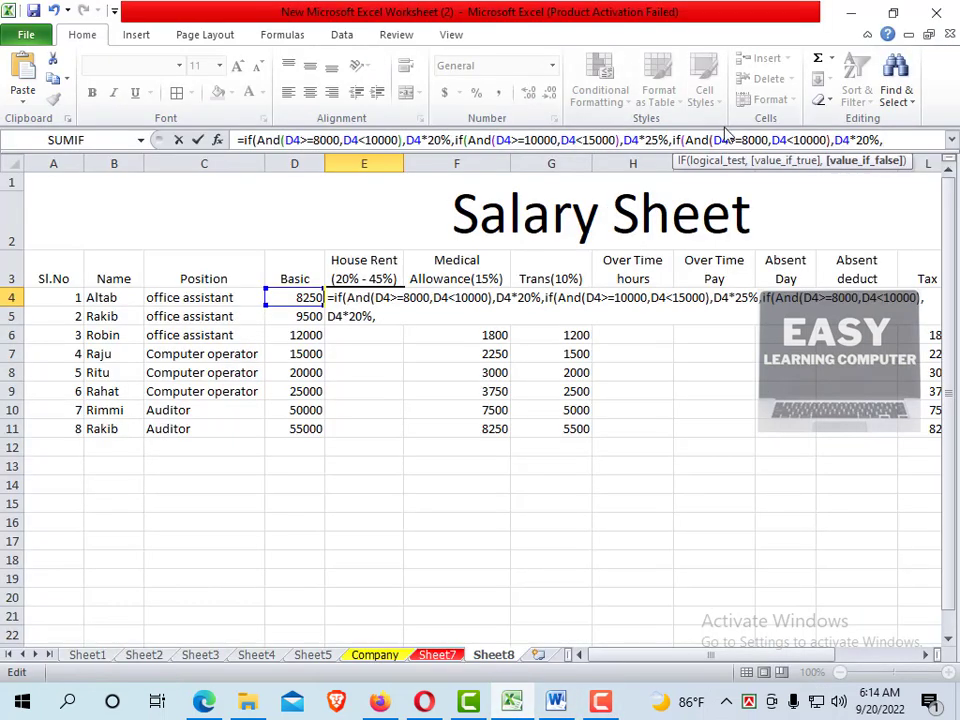
left_click(770, 140)
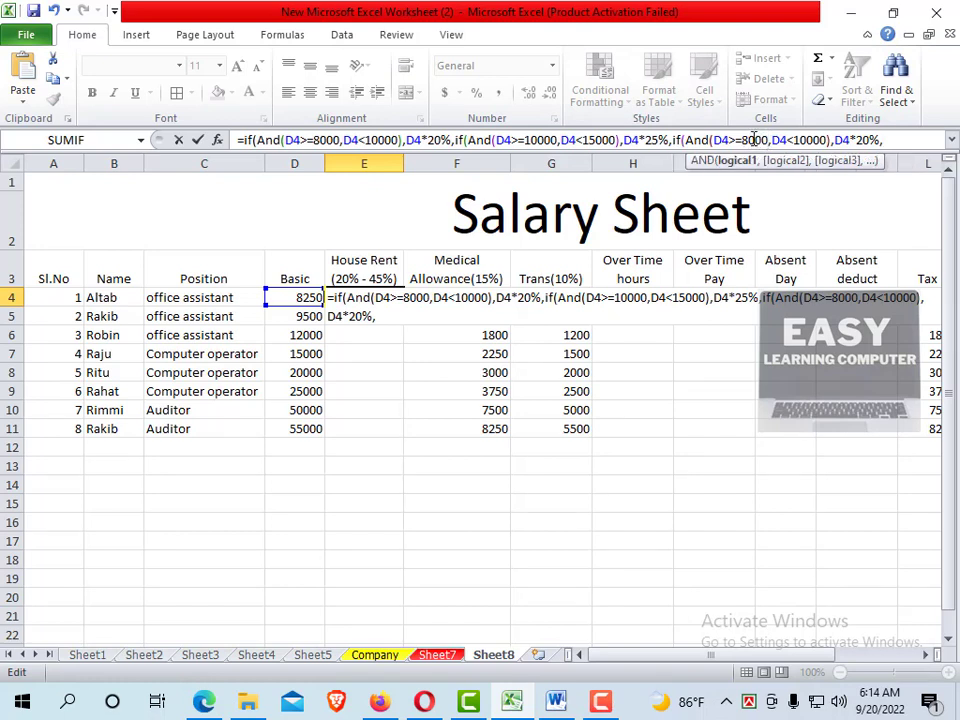
double_click(755, 140)
type("15000")
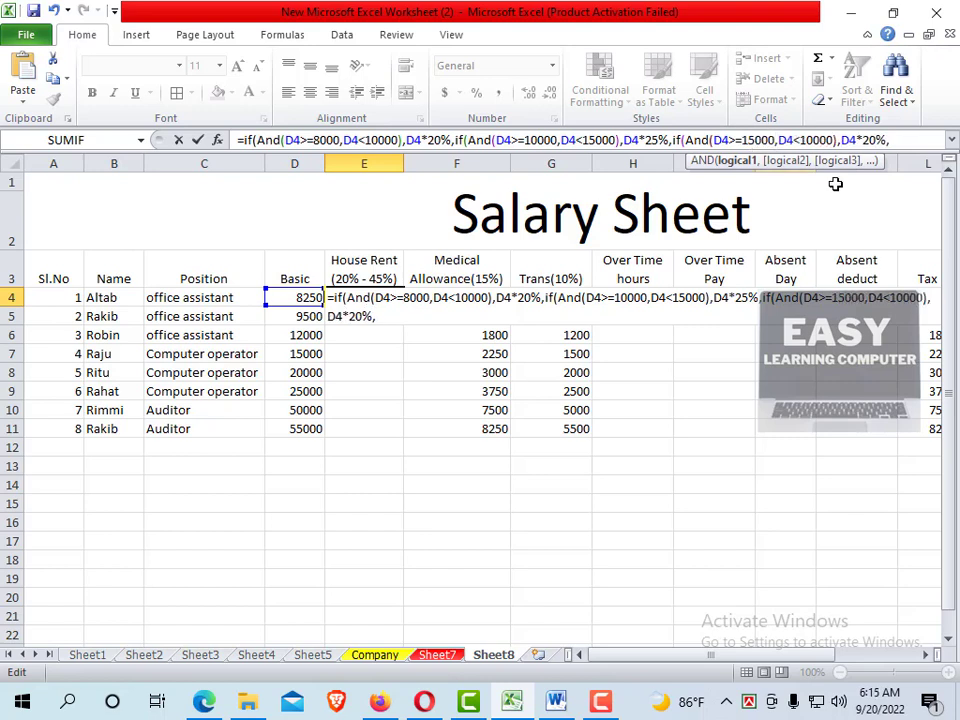
left_click(838, 140)
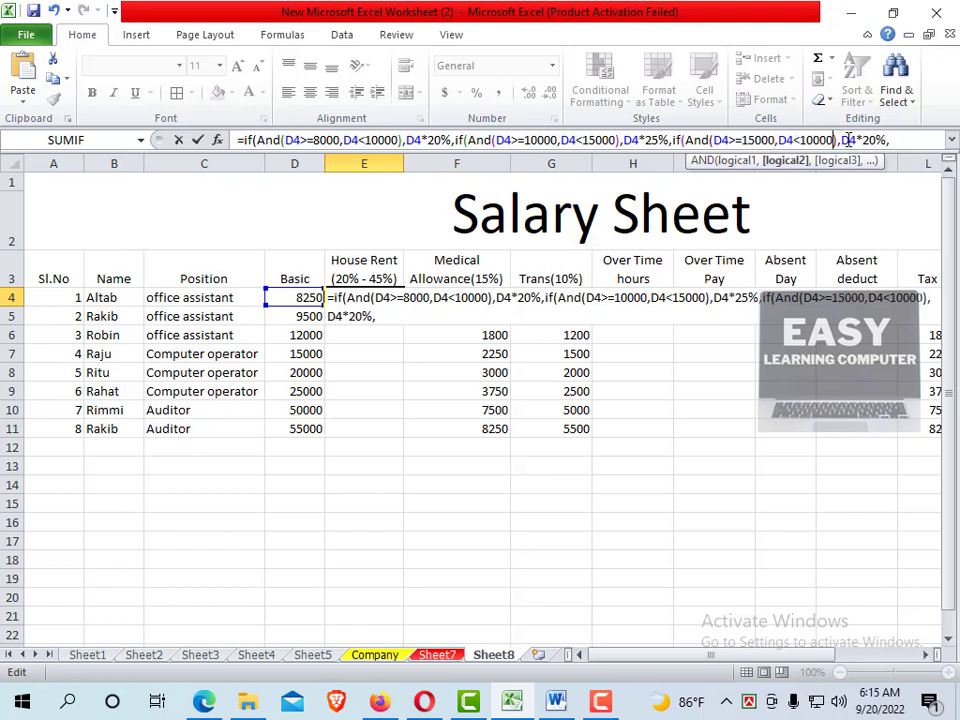
key("BackSpace")
key("BackSpace")
key("BackSpace")
key("BackSpace")
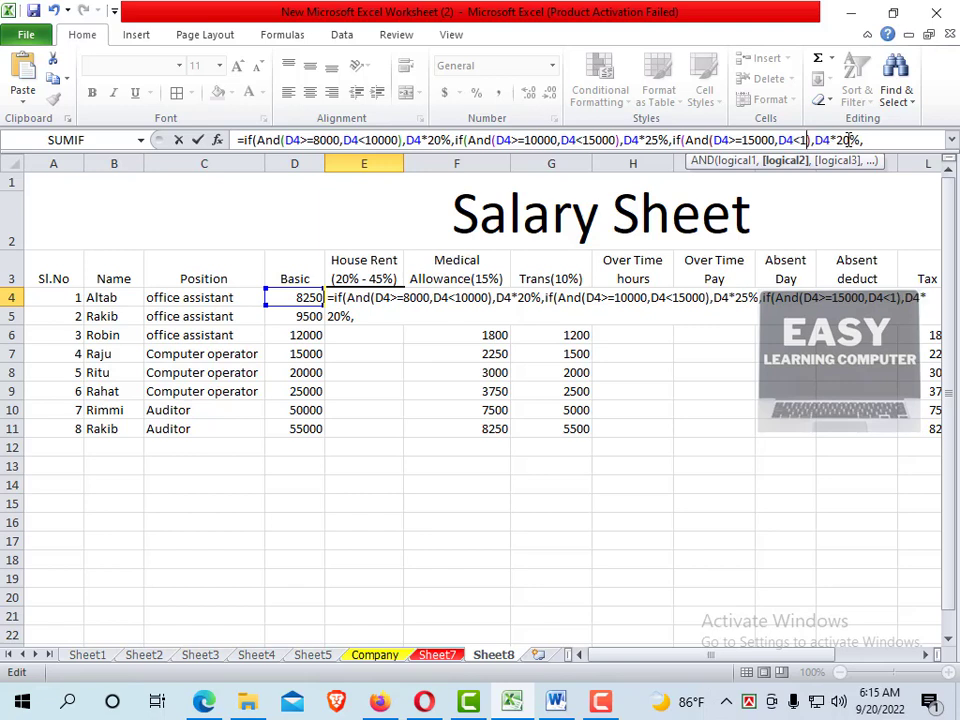
key("BackSpace")
type("2500")
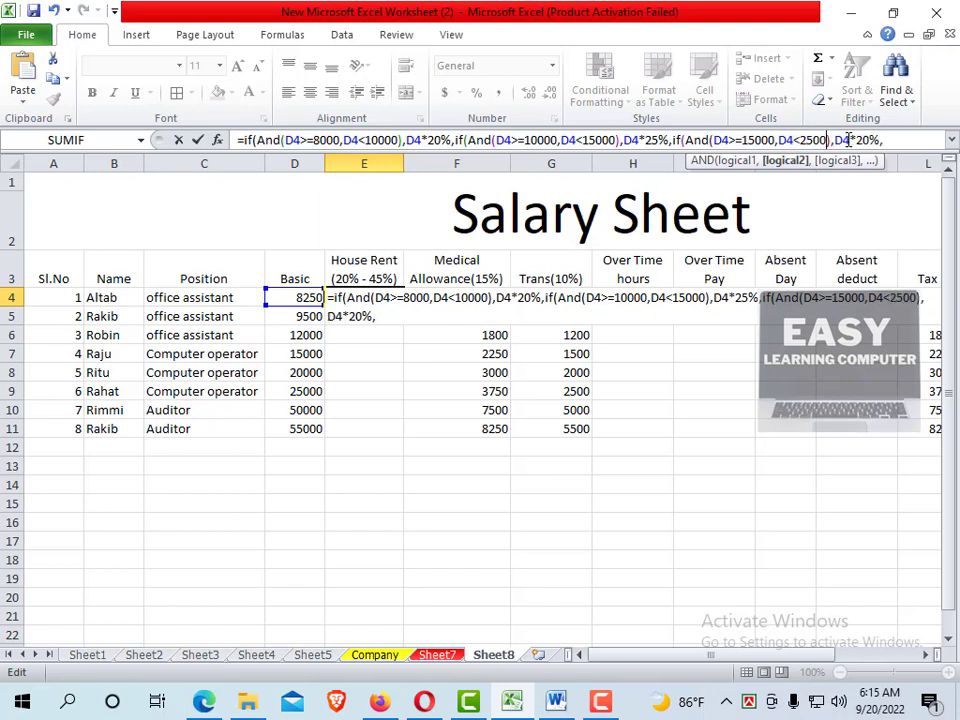
type("0")
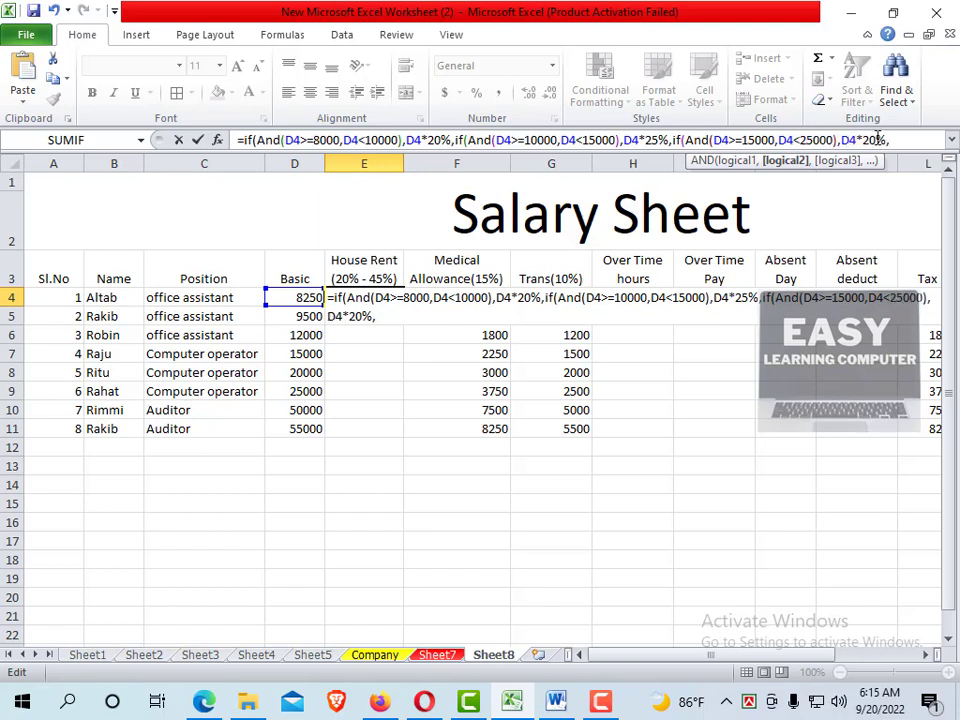
Set the third tier's percentage to 25% and append another copy of the clause
left_click(897, 140)
key("Left")
key("Left")
key("BackSpace")
key("BackSpace")
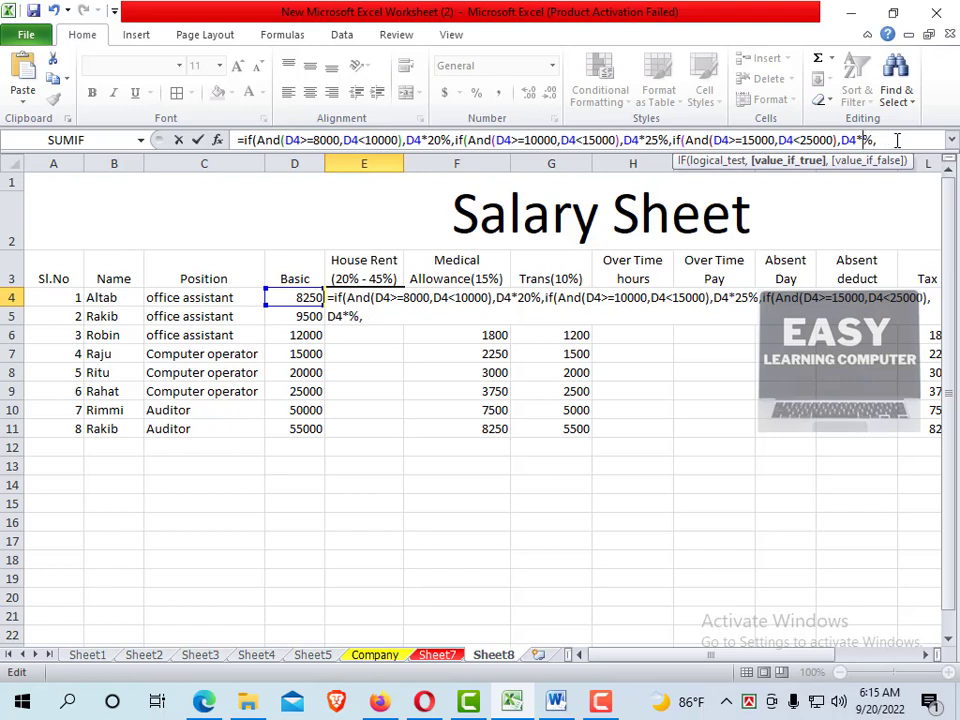
type("25")
left_click(897, 140)
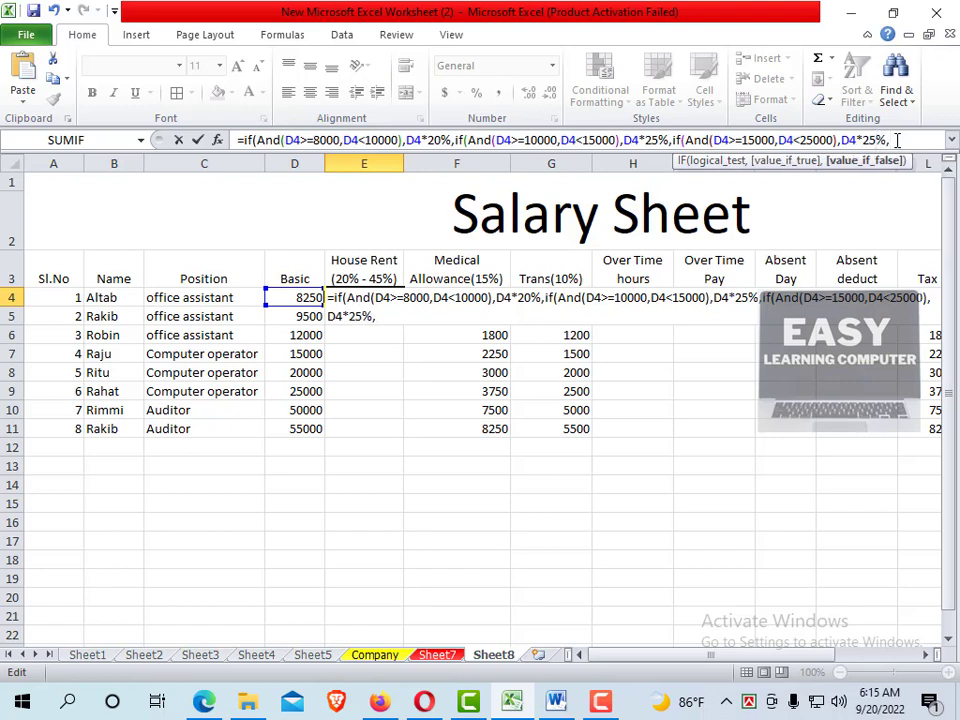
type("if(And(D4>=8000,D4<10000),D4*20%,")
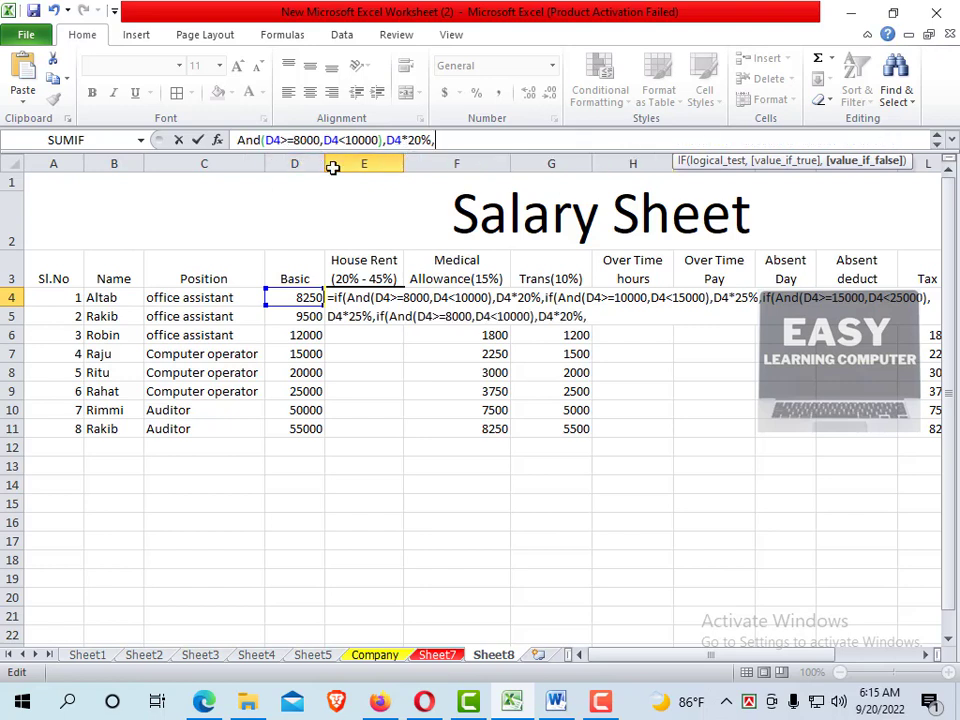
After consulting the Word notes, change the newest tier's lower limit from 8000 to 25000
left_click(556, 700)
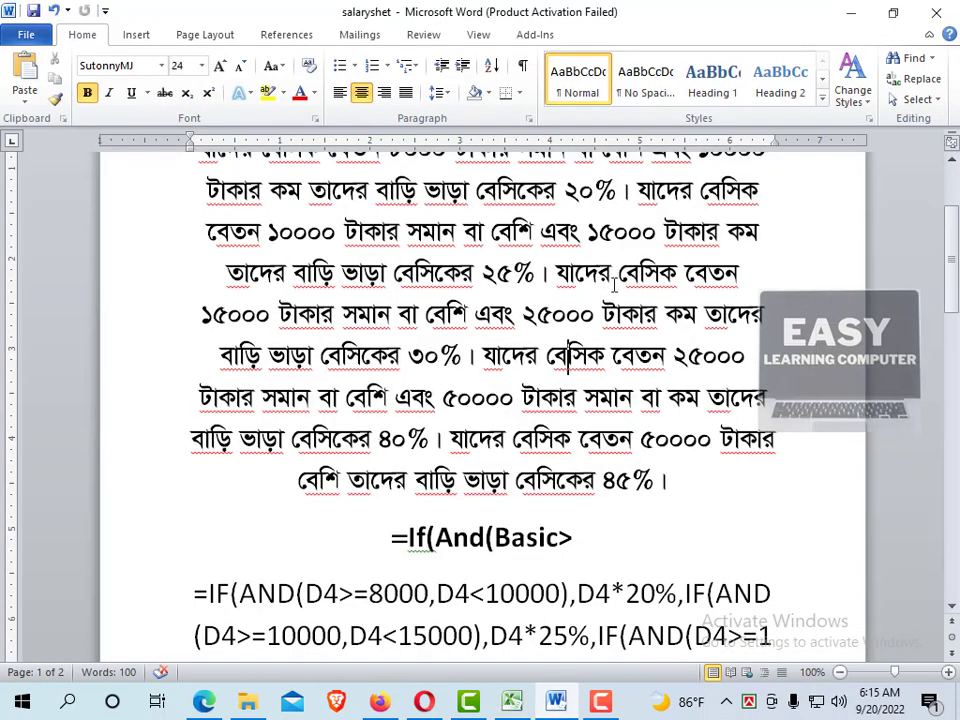
left_click(567, 358)
left_click(511, 702)
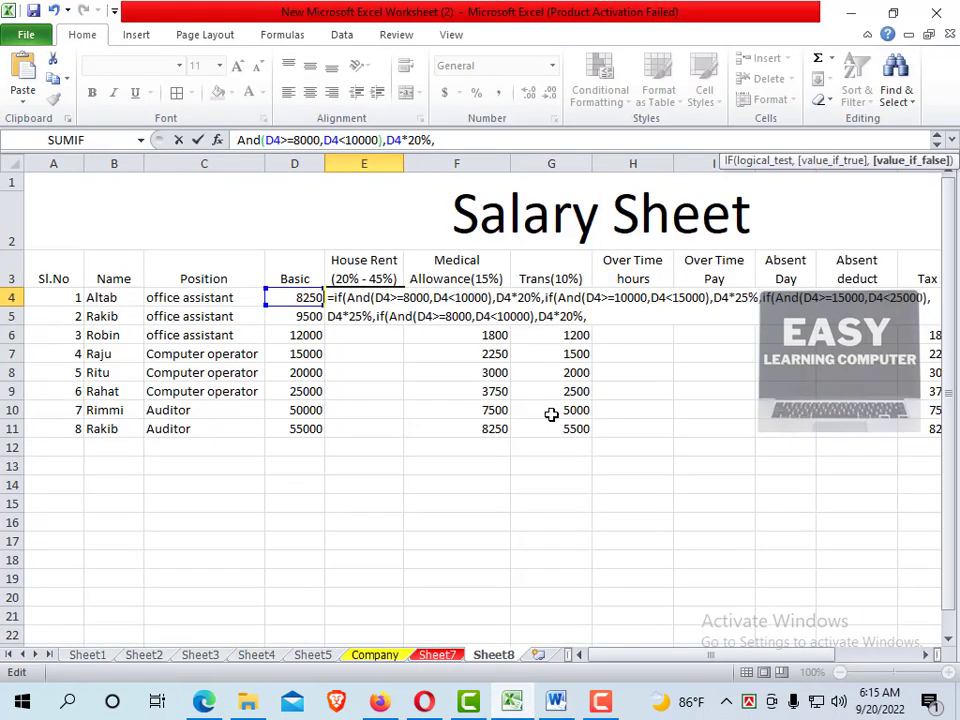
double_click(316, 140)
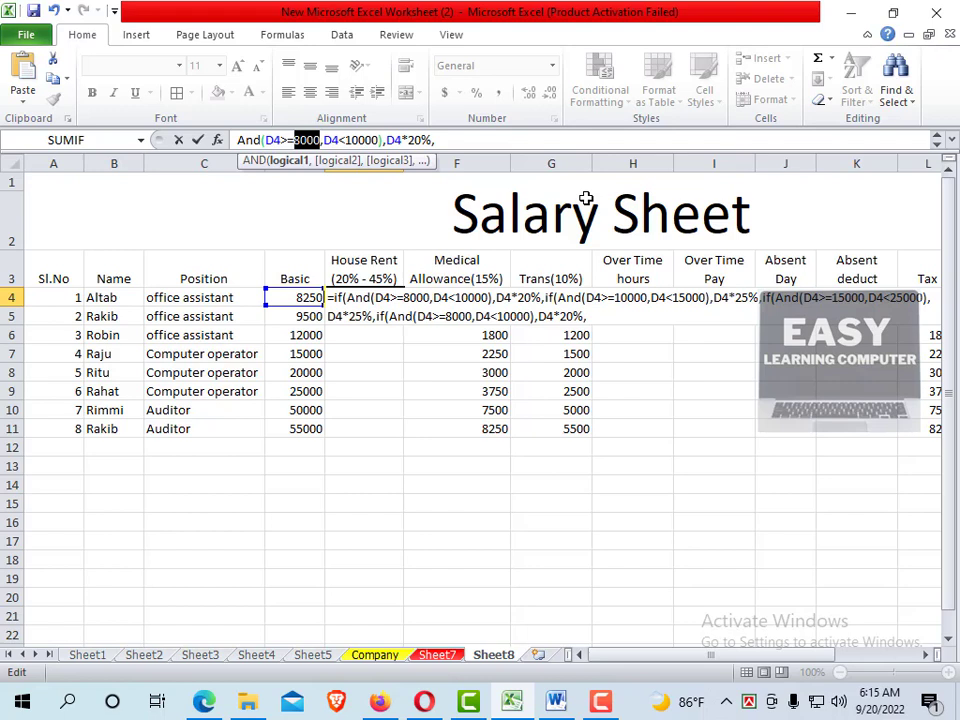
type("2500")
type("0")
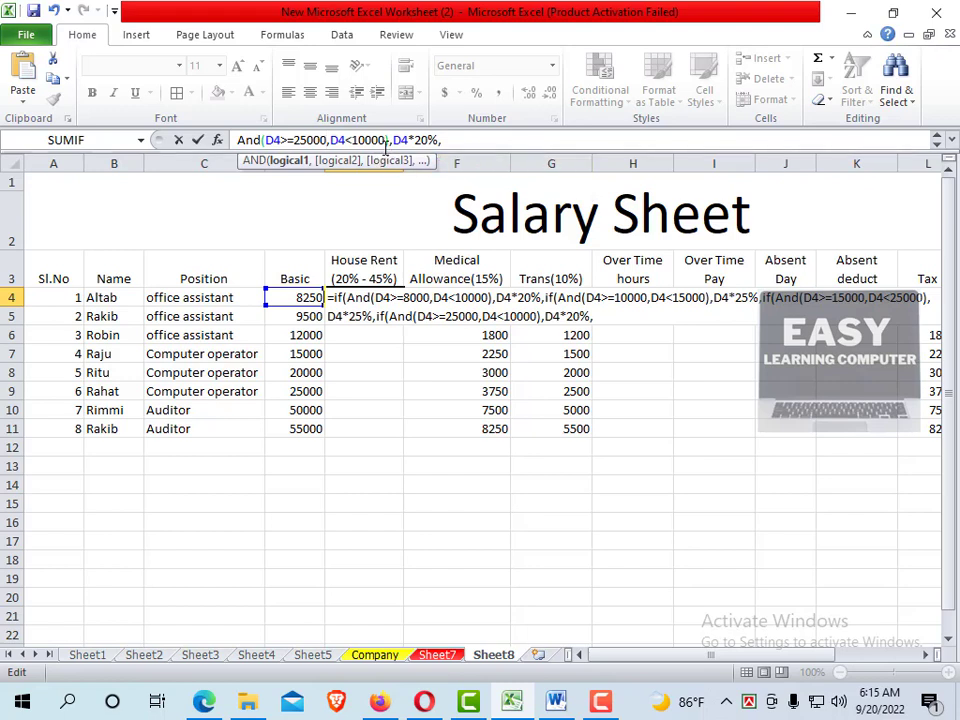
Change that tier's upper limit to D4<=50000 and its rate from 20% to 40%
left_click(384, 140)
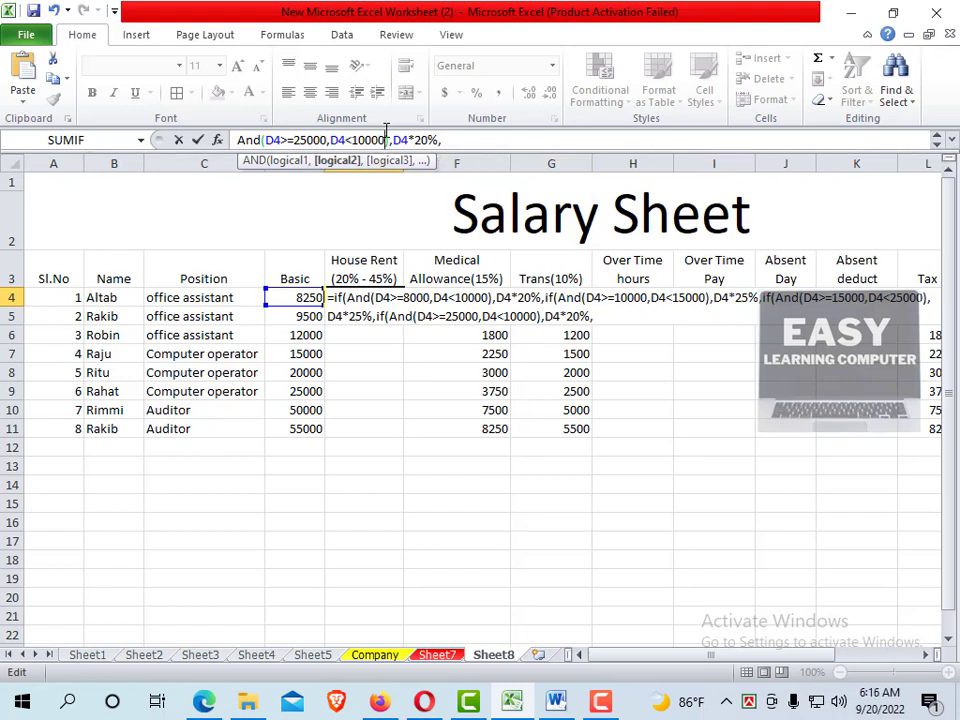
key("BackSpace")
key("BackSpace")
key("BackSpace")
key("BackSpace")
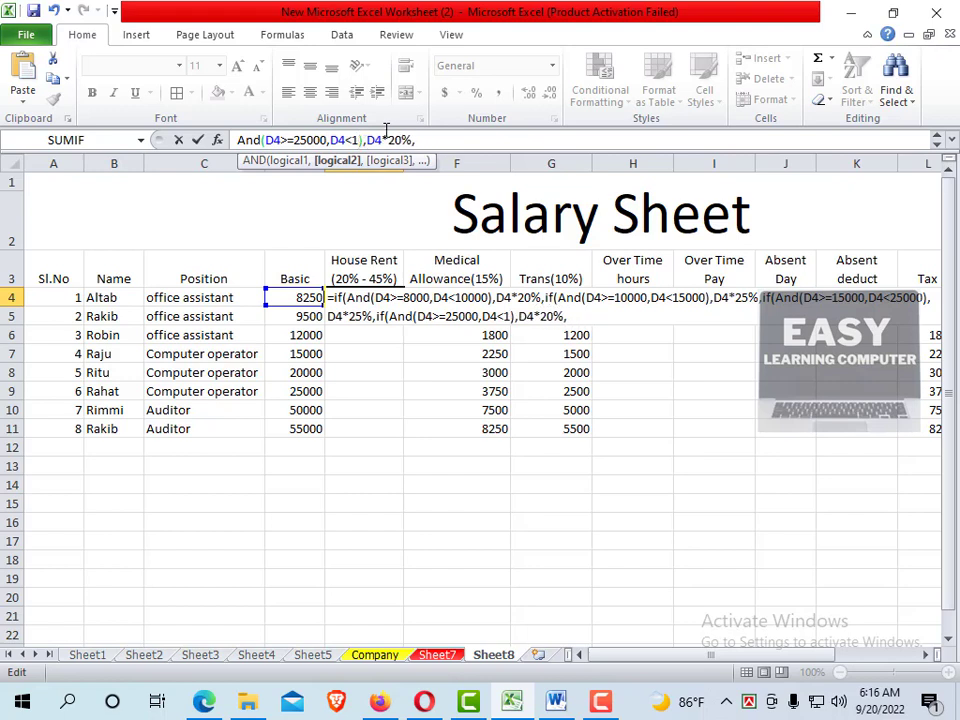
key("BackSpace")
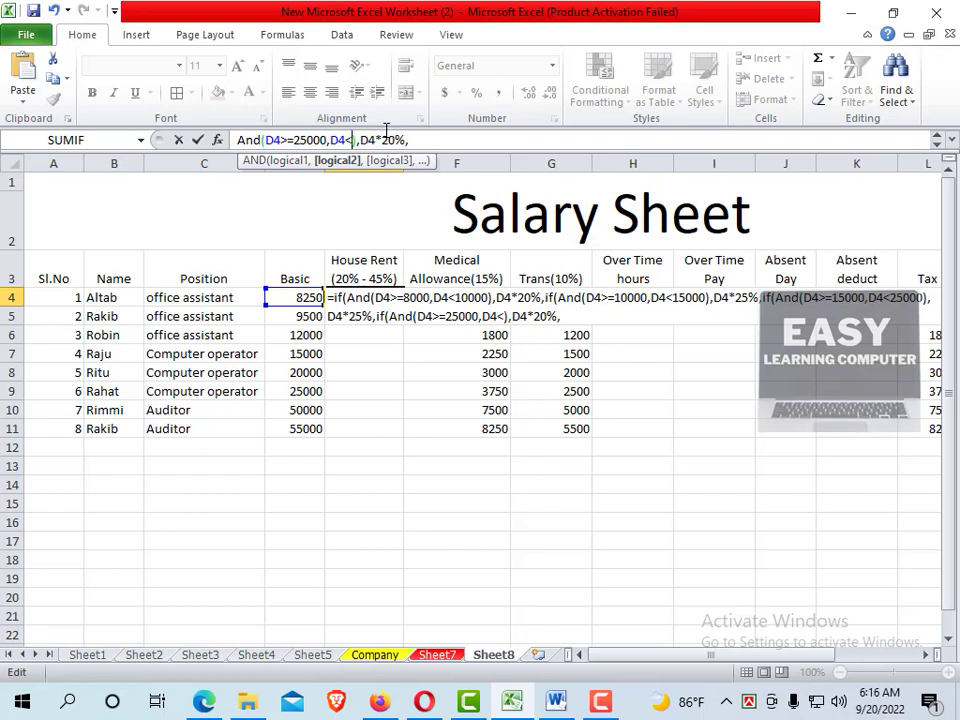
type("=")
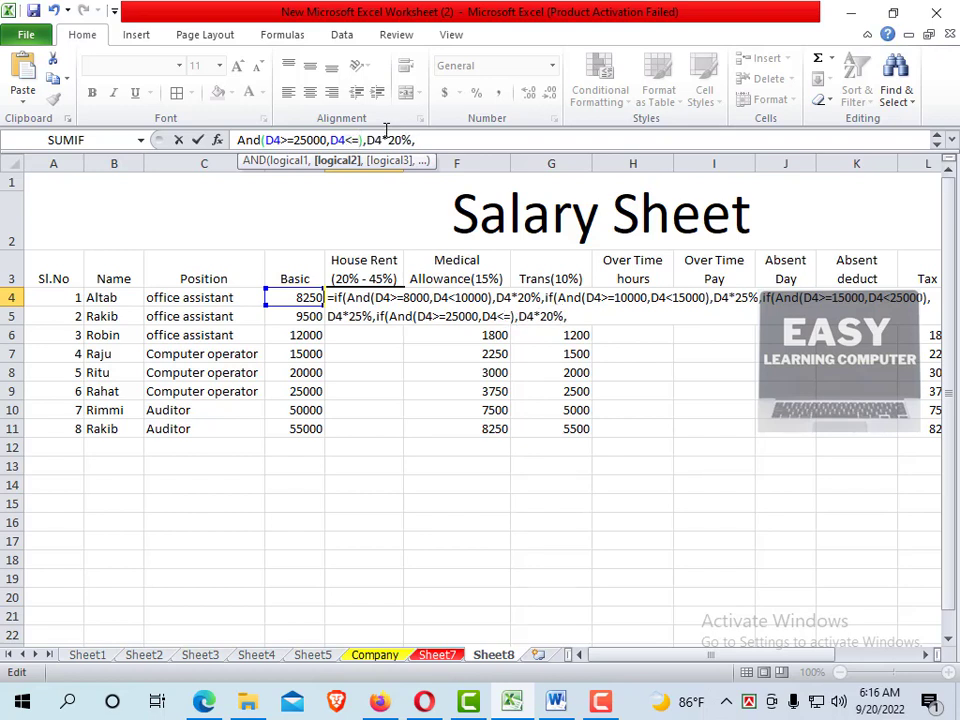
type("50000")
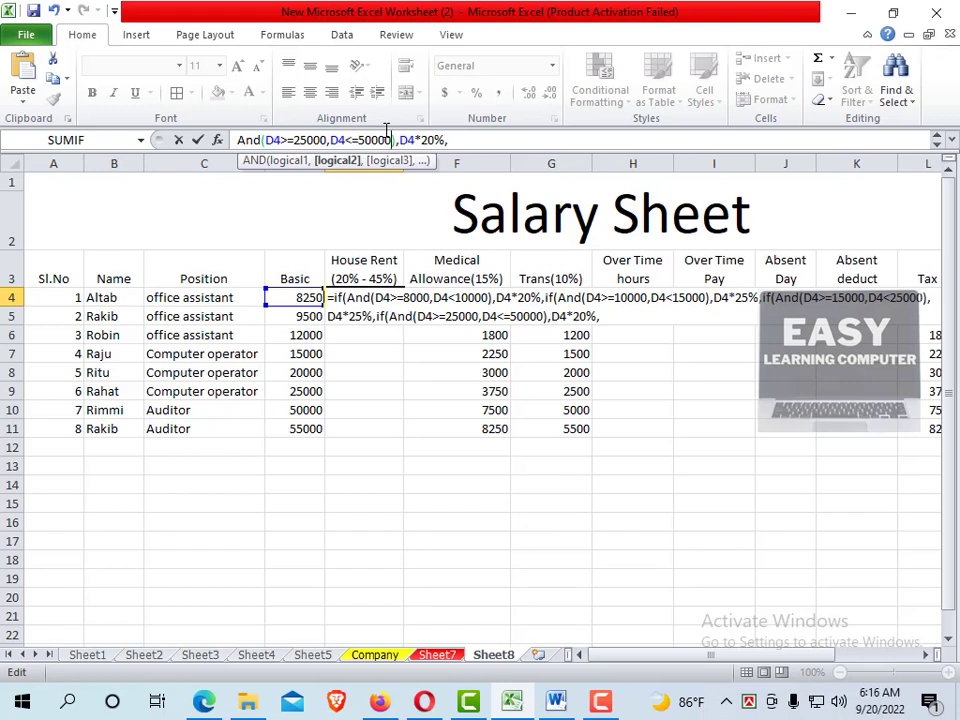
type(")")
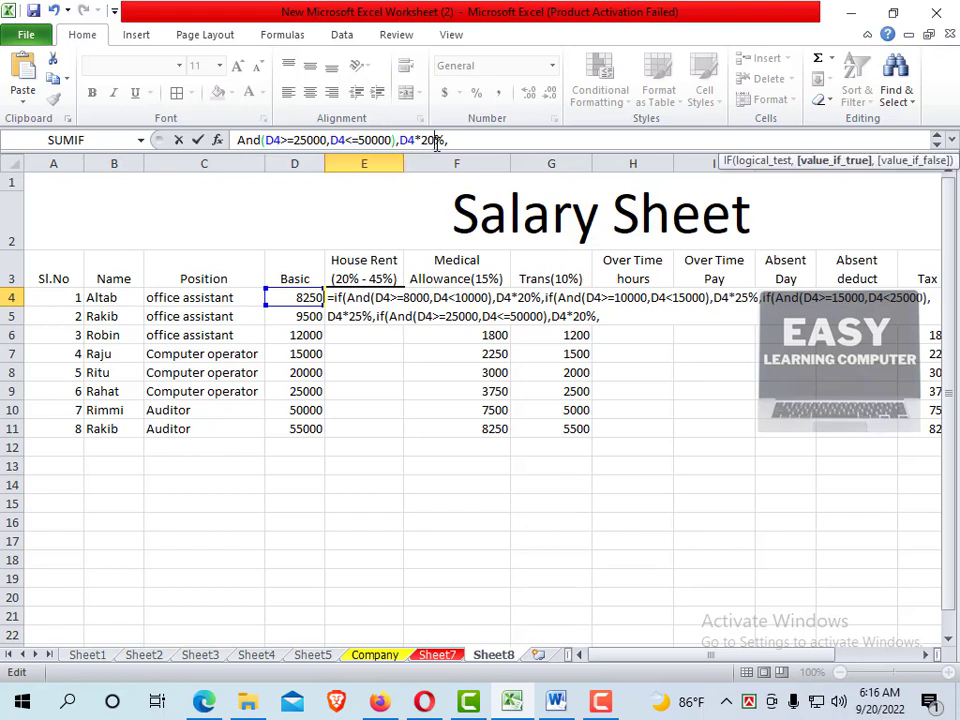
key("BackSpace")
type("40")
Correct the third tier's rate in E4's formula from 25% to 30%
left_click(449, 140)
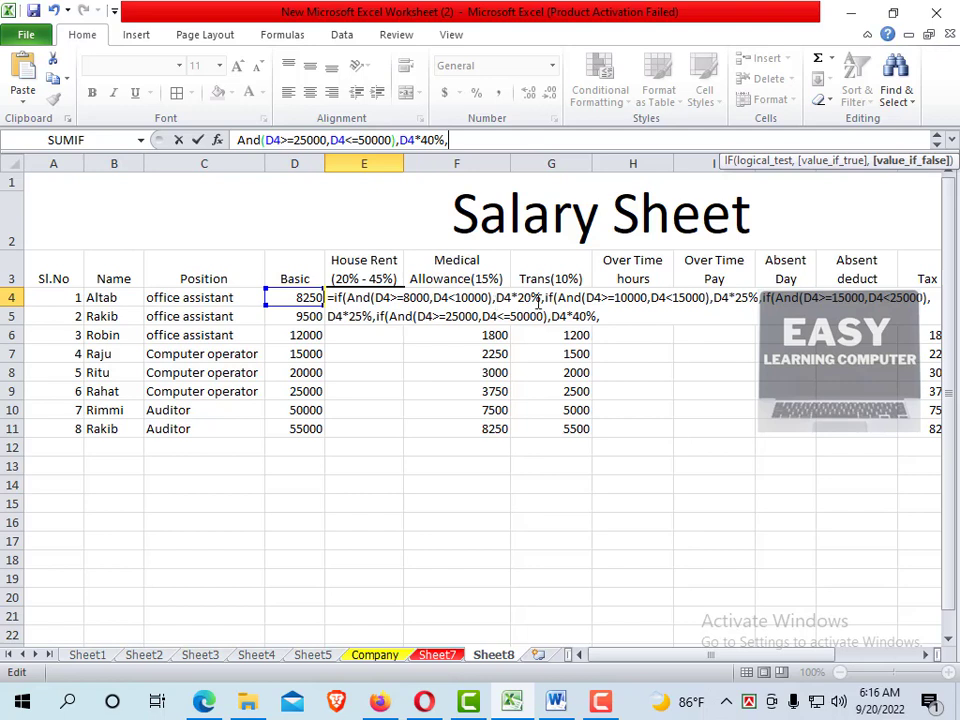
left_click(364, 315)
key("BackSpace")
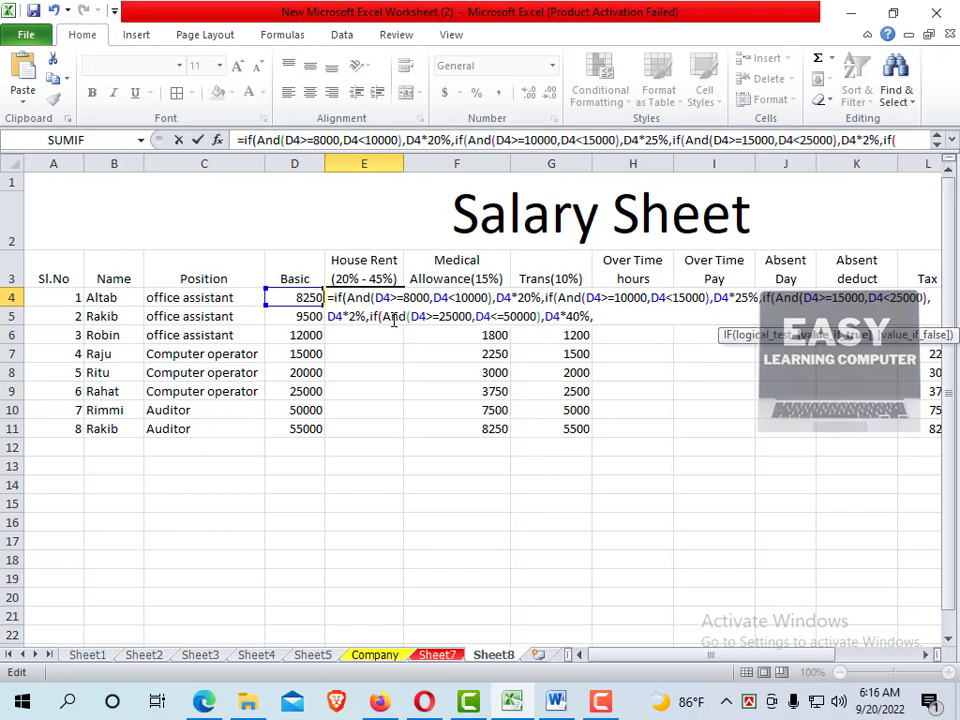
key("BackSpace")
type("30")
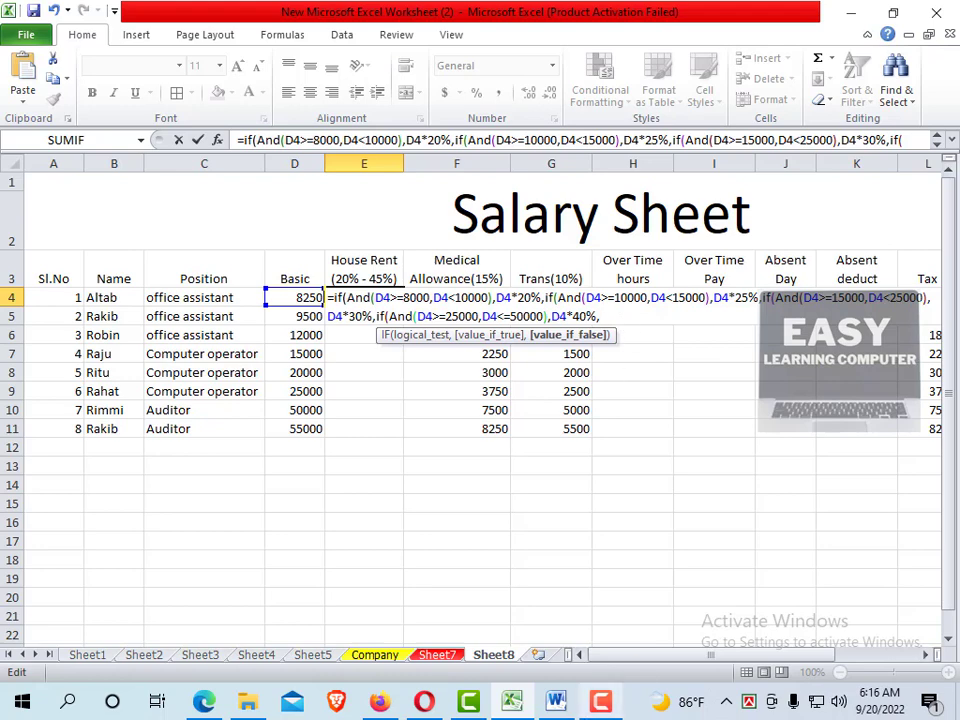
Read through the house-rent IF formula in the Word notes, then return to the Excel workbook
left_click(558, 704)
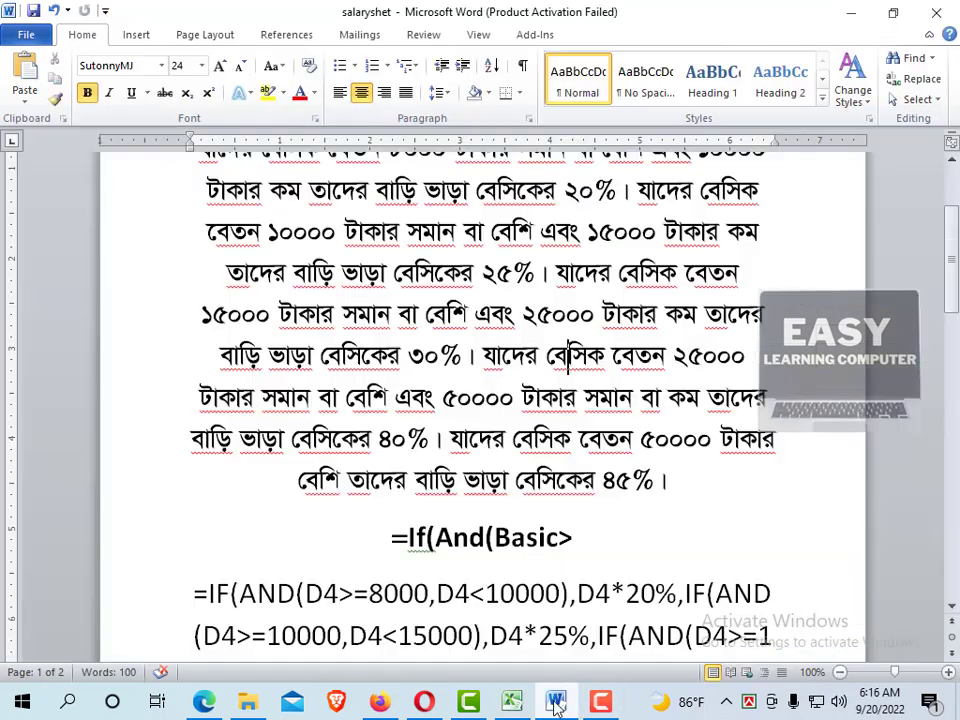
scroll(511, 350, "down", 1)
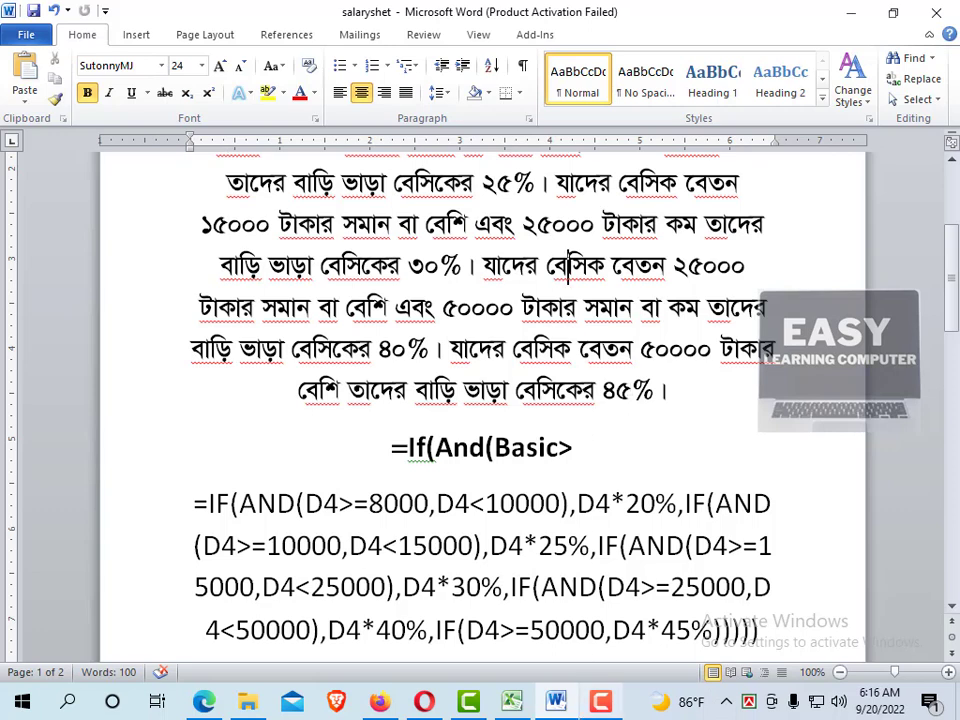
left_click(513, 703)
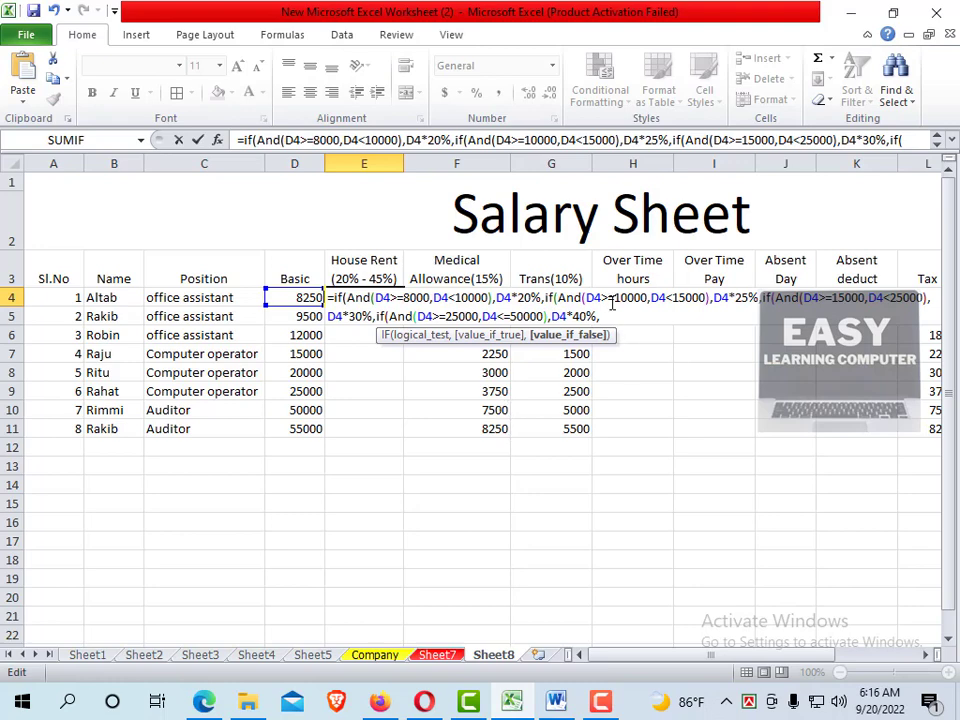
Append the top tier if(D4>50000,D4*45%) to E4's formula, then check it against the Word notes
type("if")
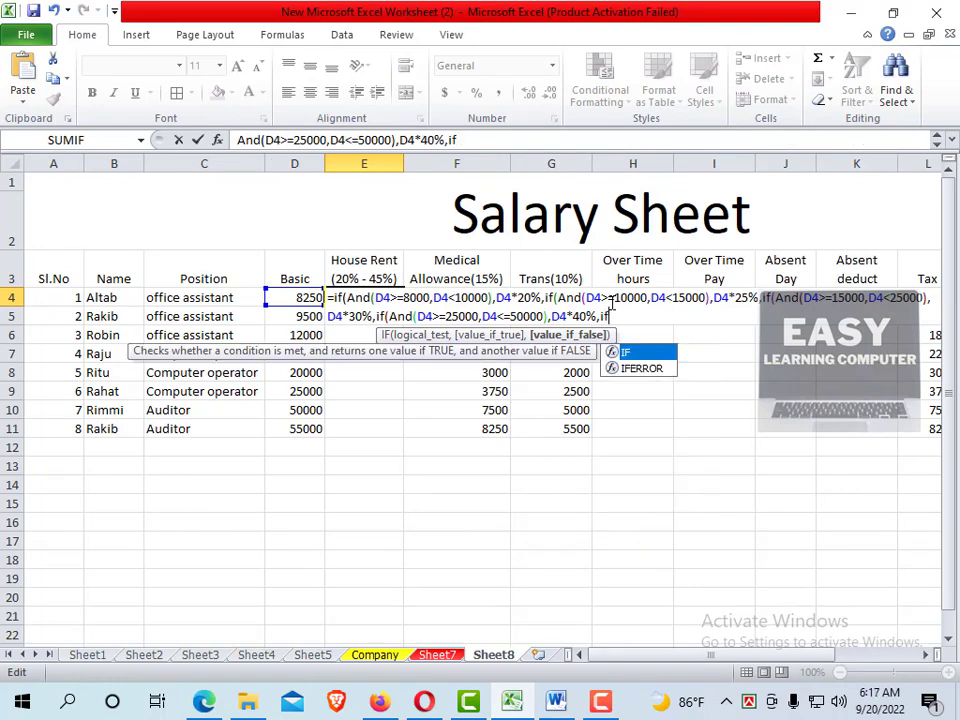
type("(")
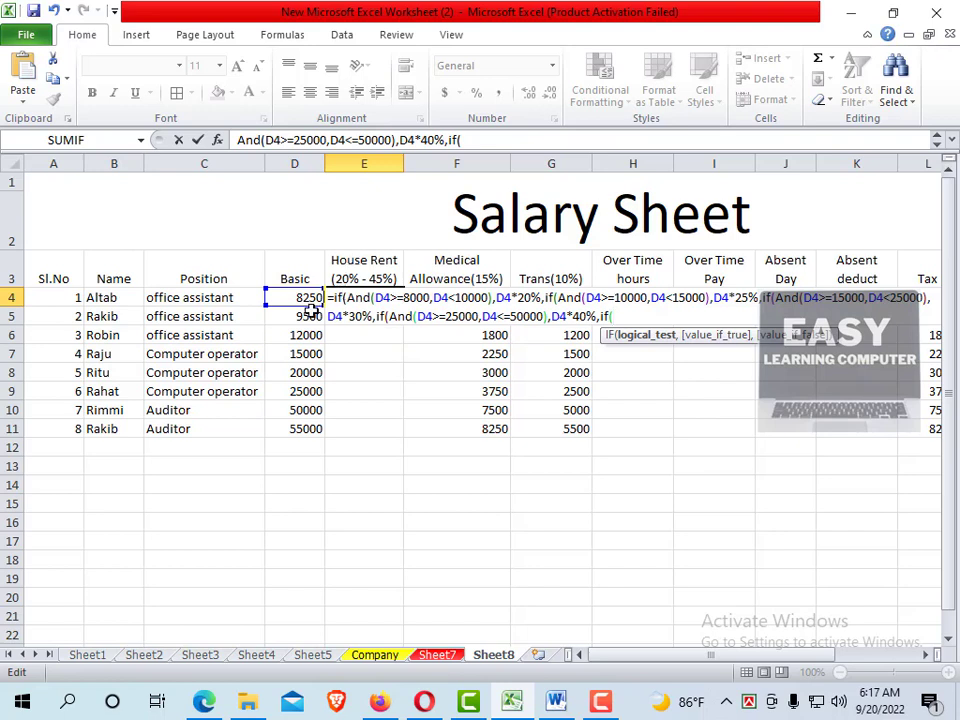
left_click(300, 297)
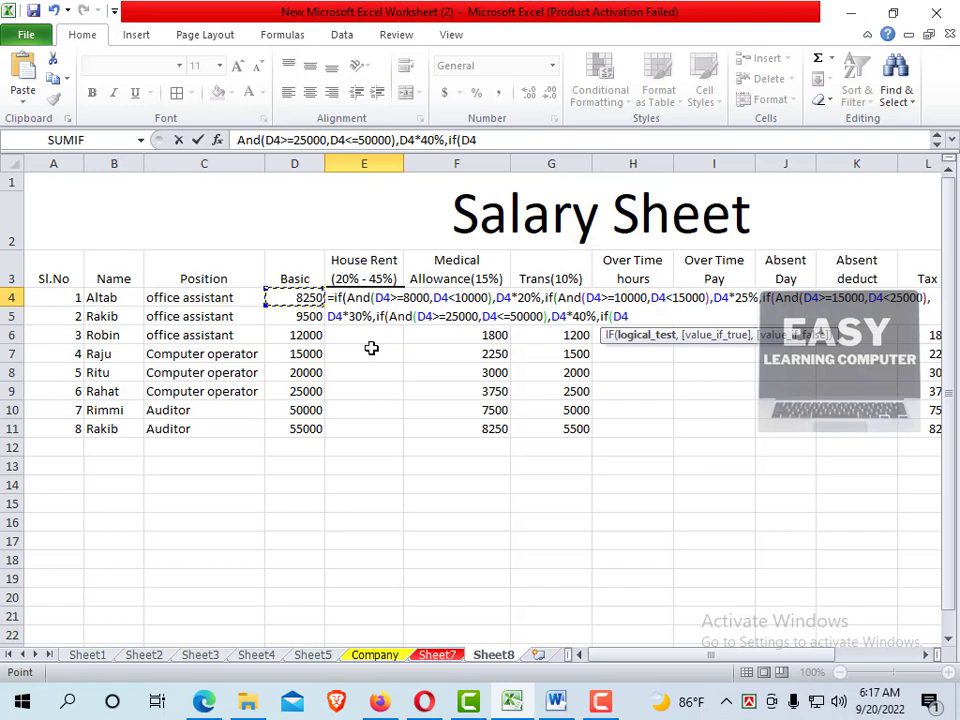
type(">500")
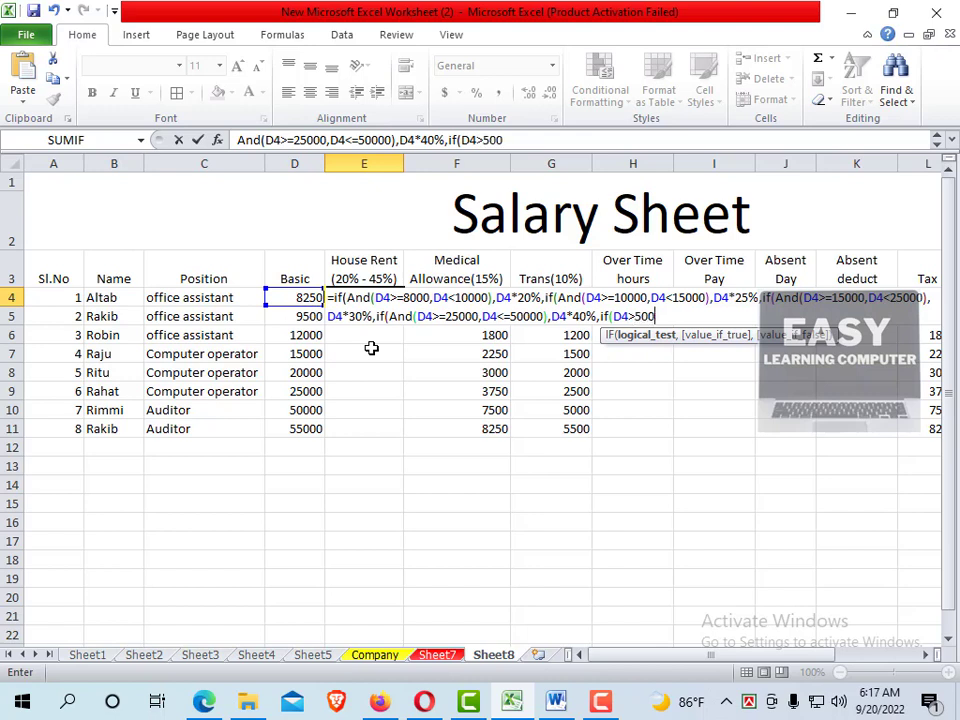
type("00")
type(",")
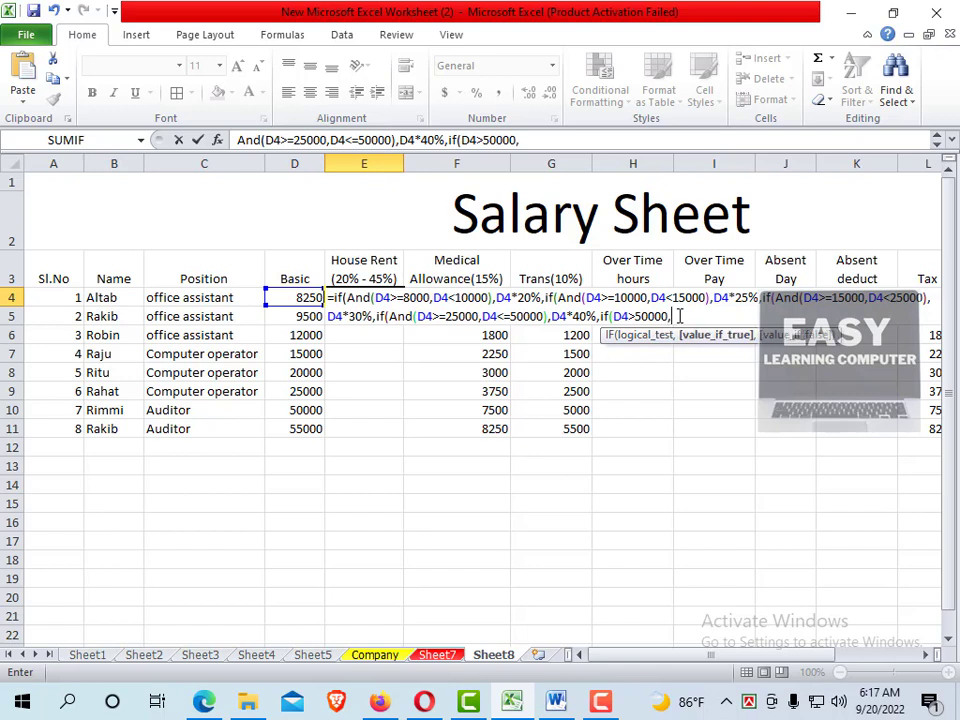
left_click(290, 297)
type("4>5")
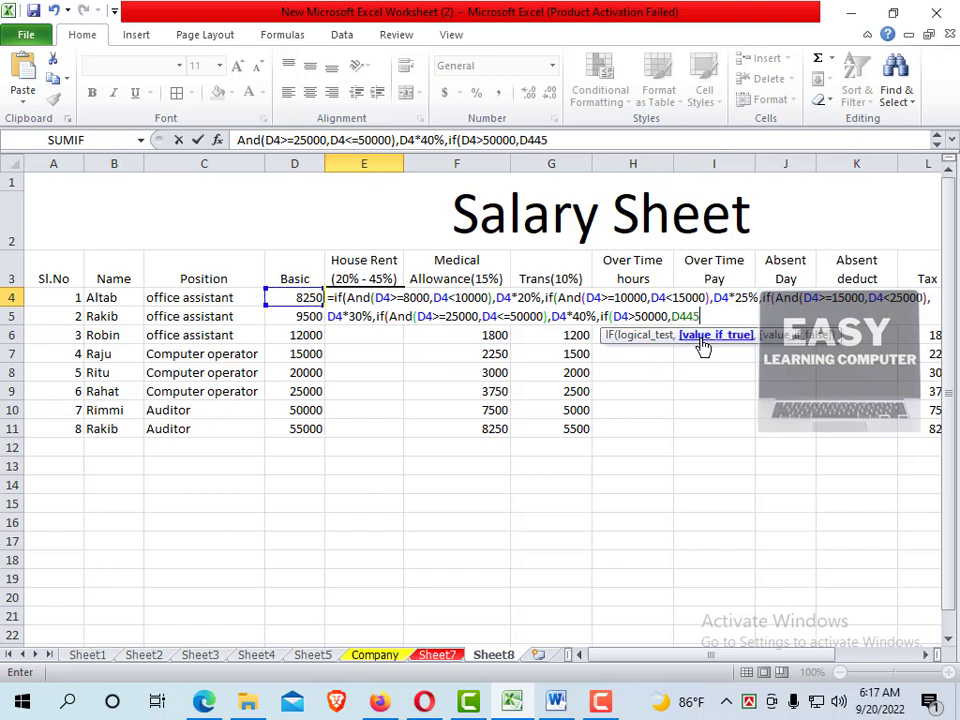
key("BackSpace")
key("BackSpace")
type("*")
type("45")
type("%")
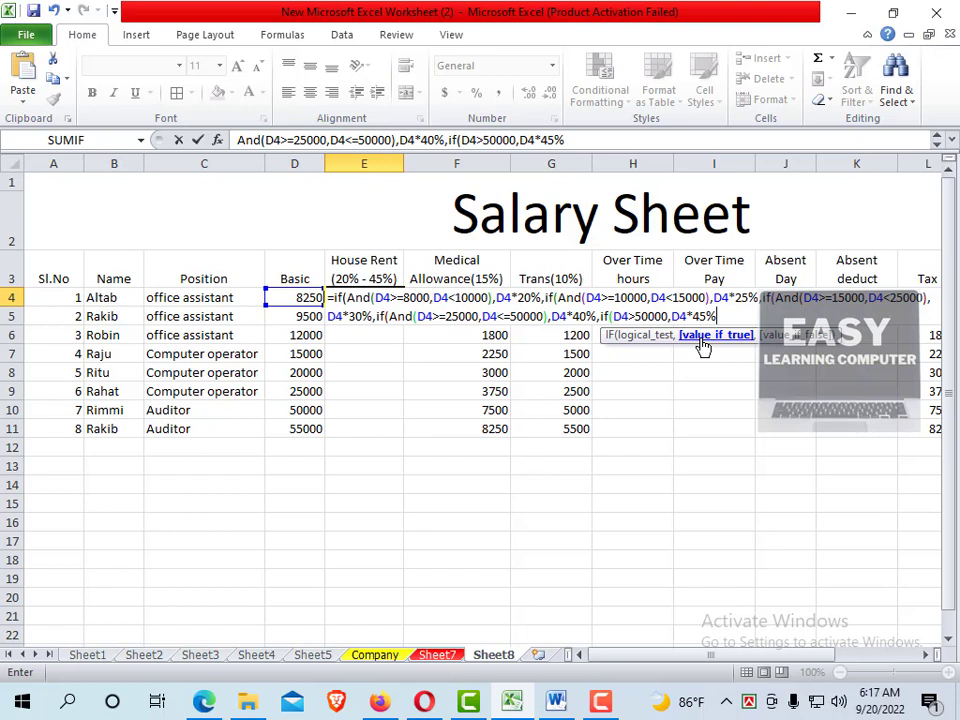
type(")")
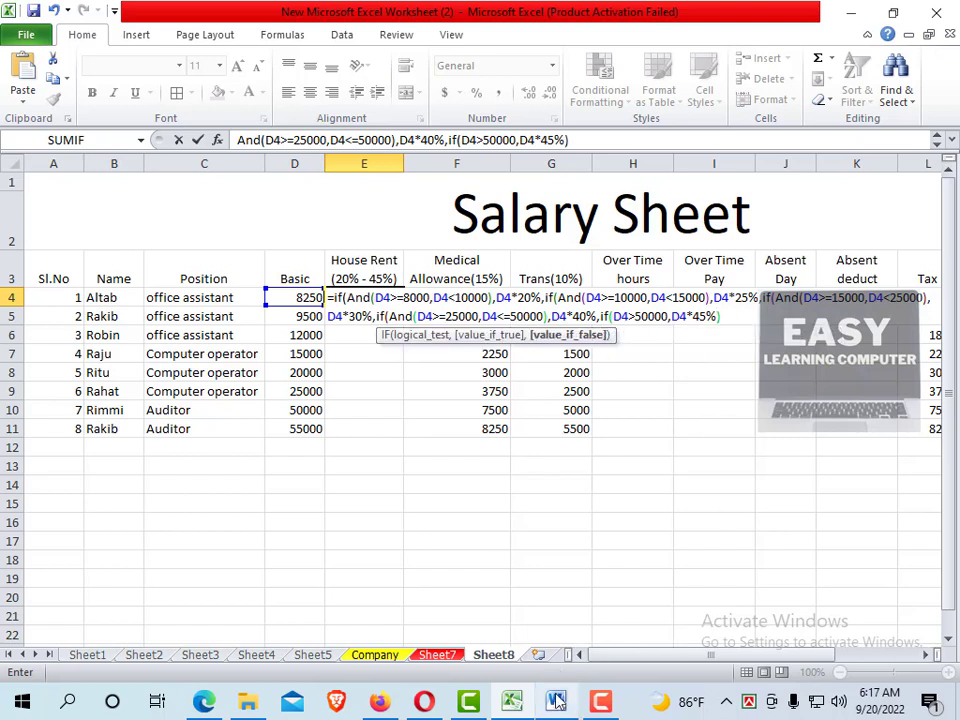
left_click(556, 702)
scroll(548, 410, "down", 1)
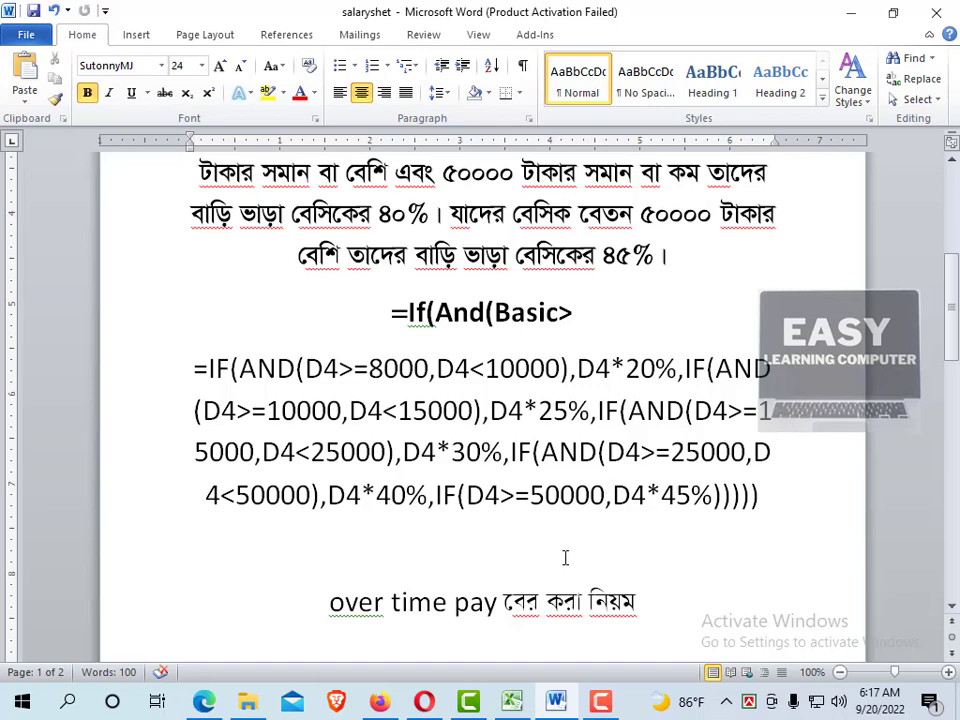
mouse_move(512, 702)
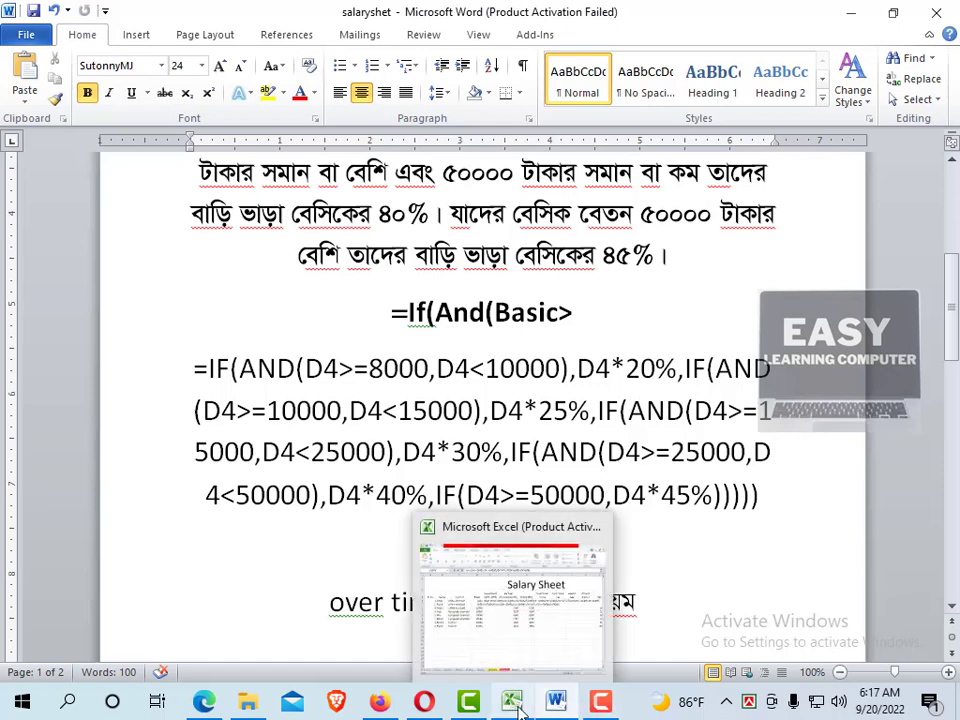
Switch back to the Excel Sheet8 salary table with E4's formula still being edited
left_click(560, 645)
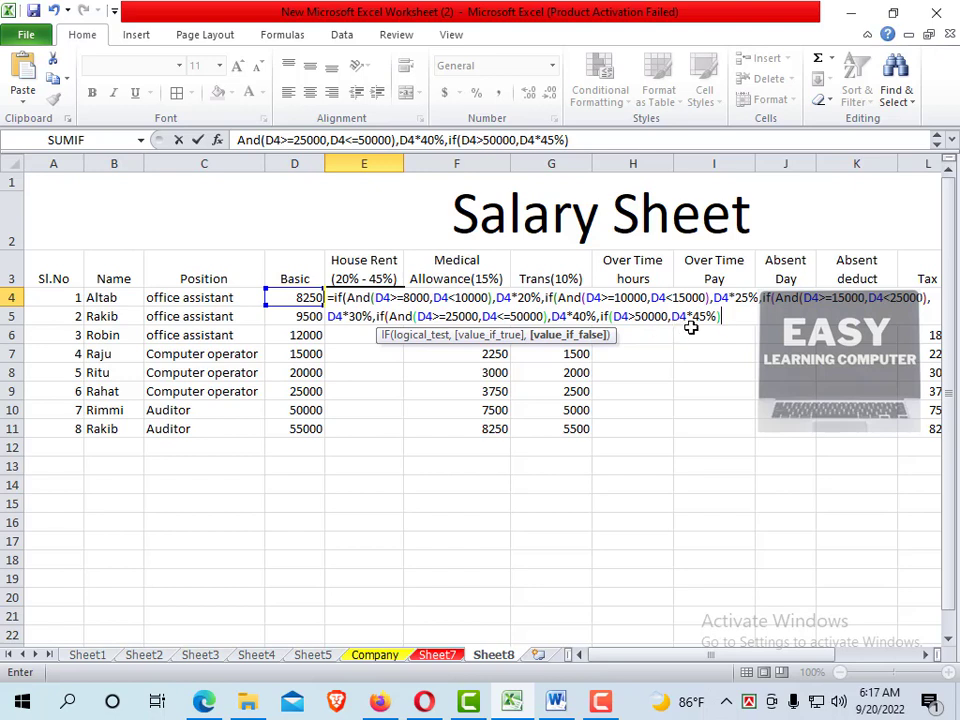
Balance the closing parentheses and enter E4's formula, which returns 1650 for basic 8250
type(")))")
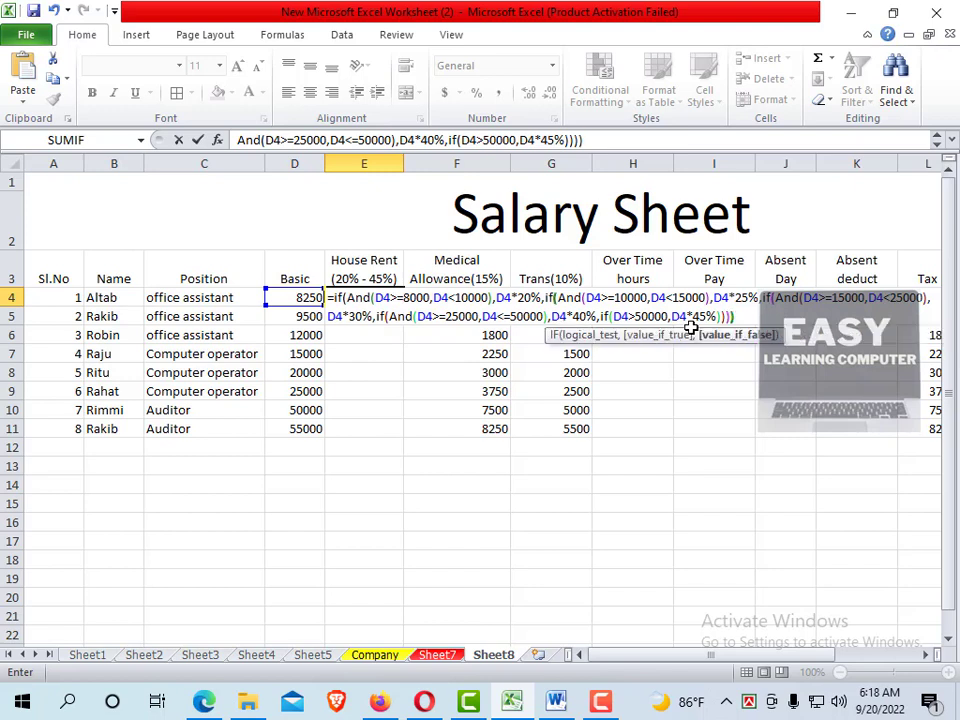
type(")")
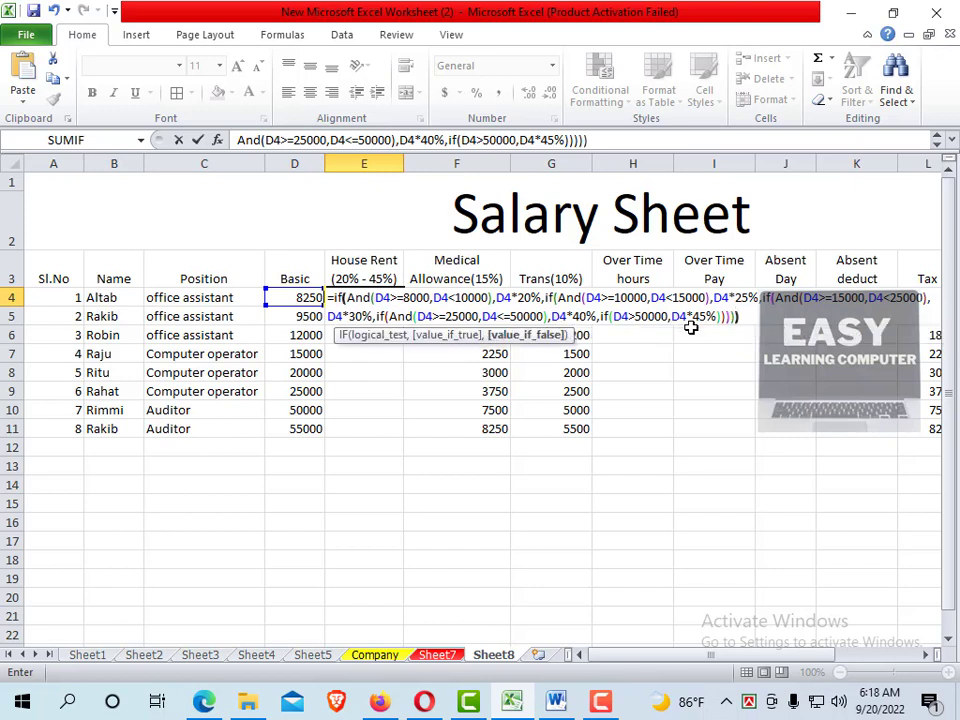
type(")")
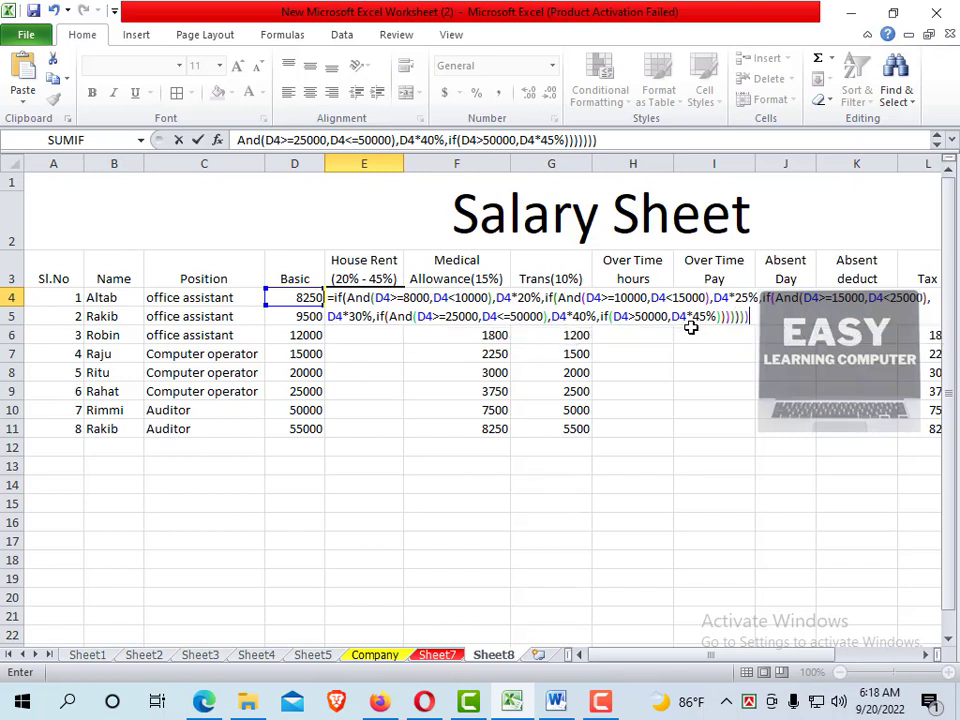
key("BackSpace")
key("BackSpace")
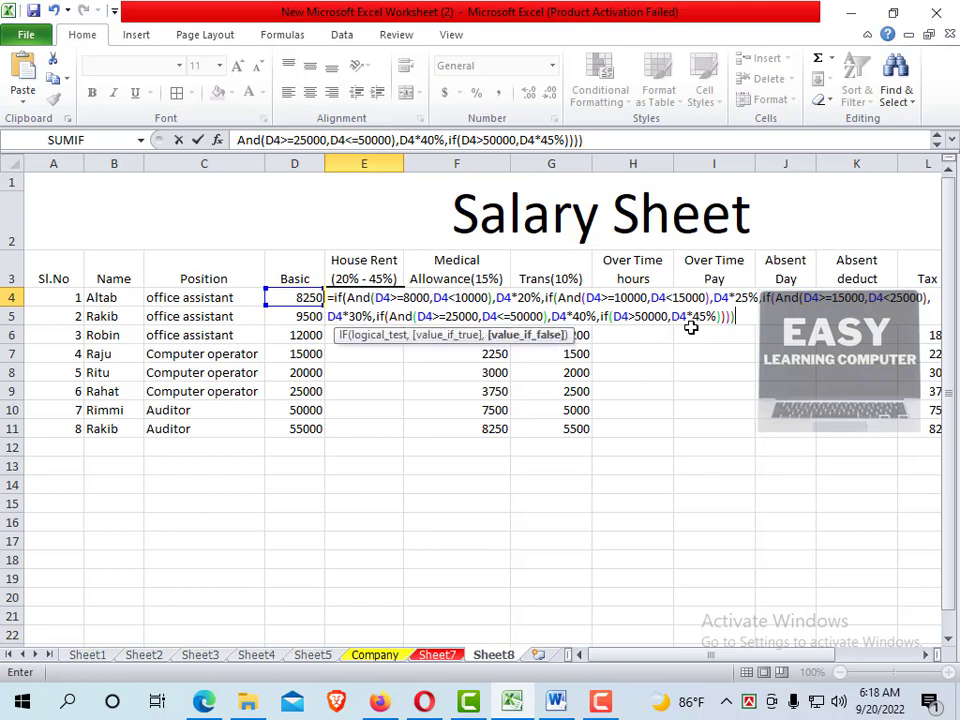
key("BackSpace")
key("BackSpace")
key("BackSpace")
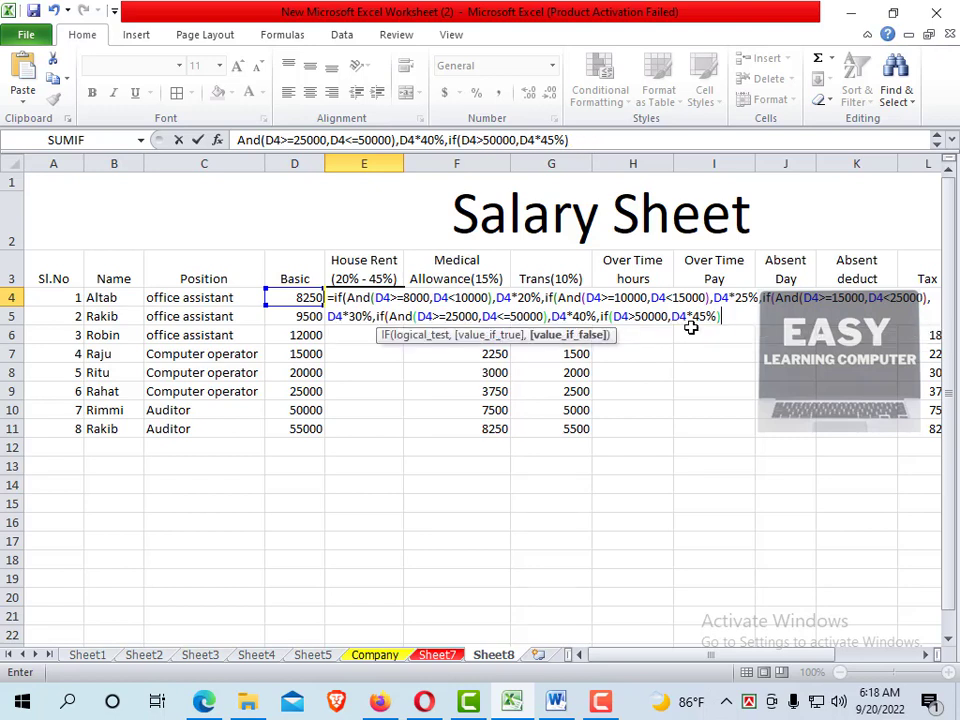
type("))")
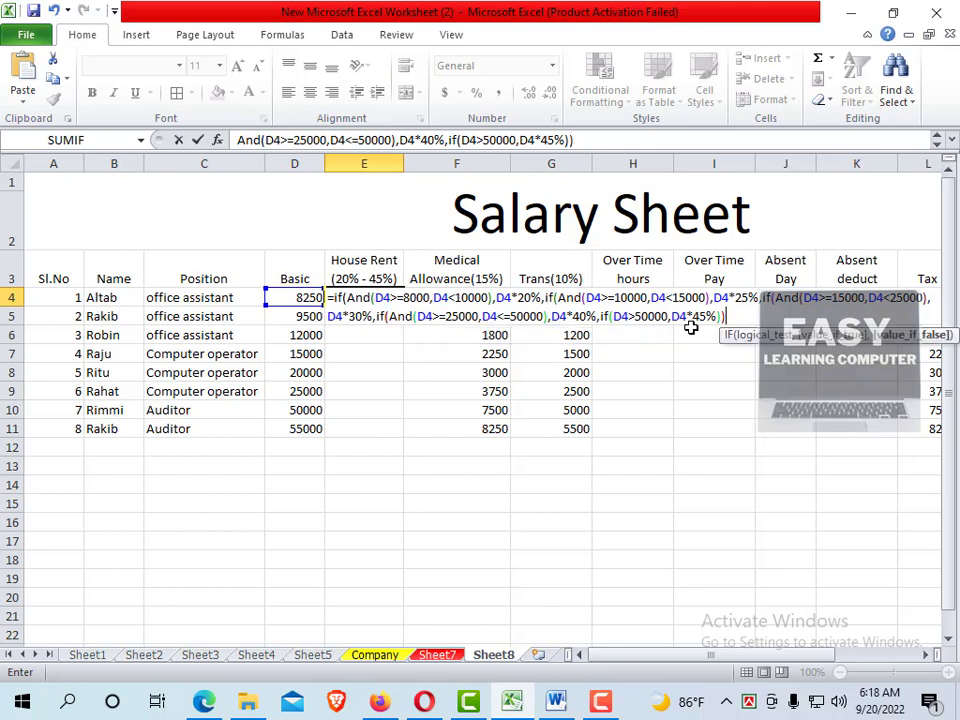
type(")")
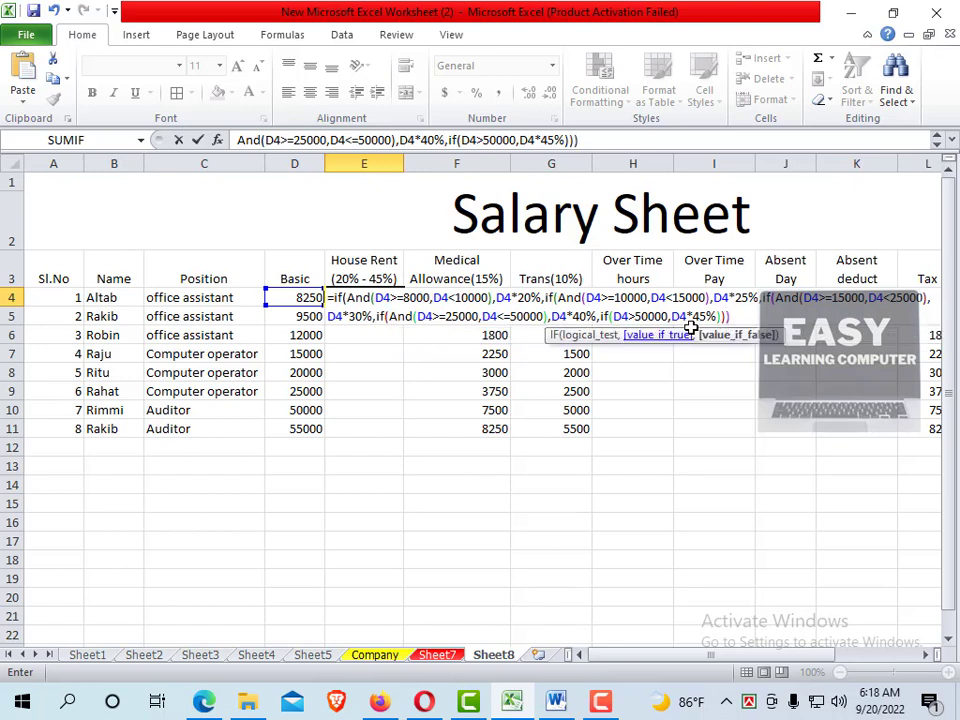
type(")")
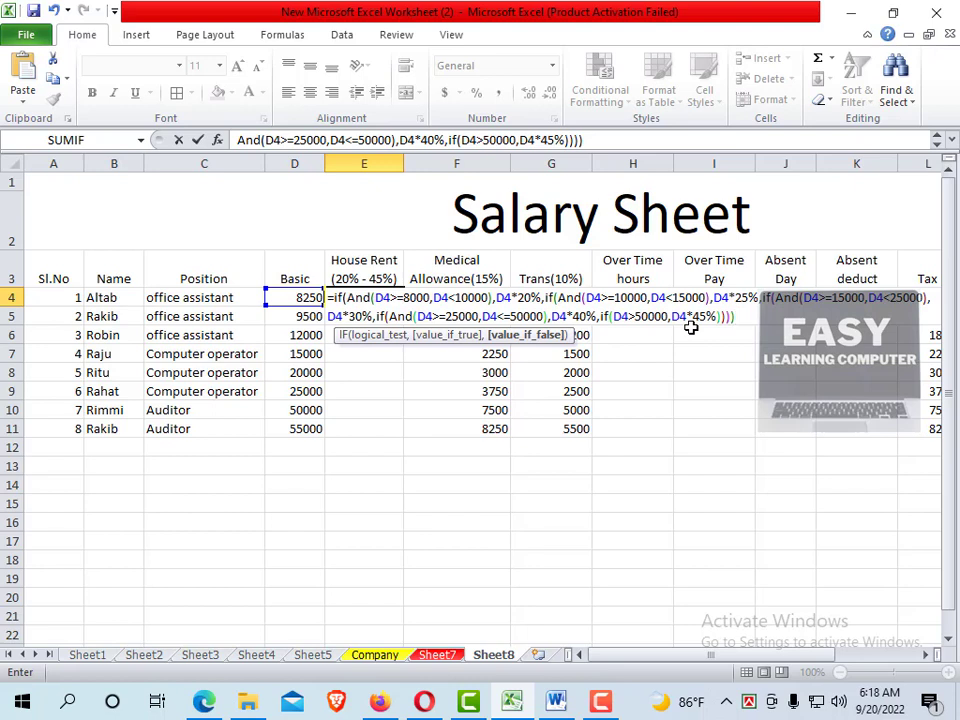
type(")")
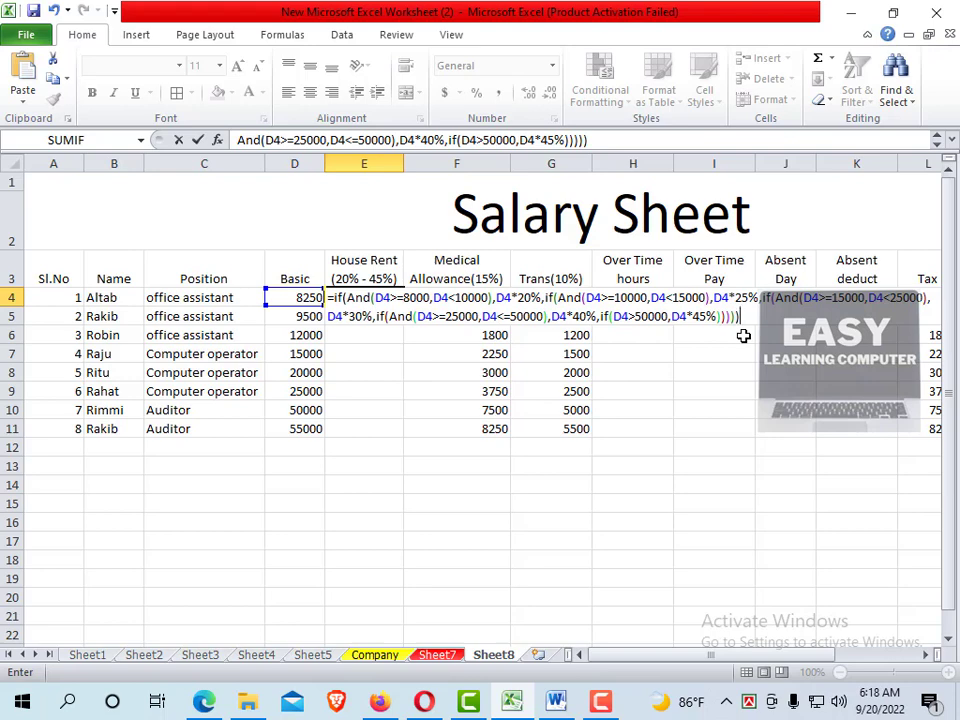
key("Return")
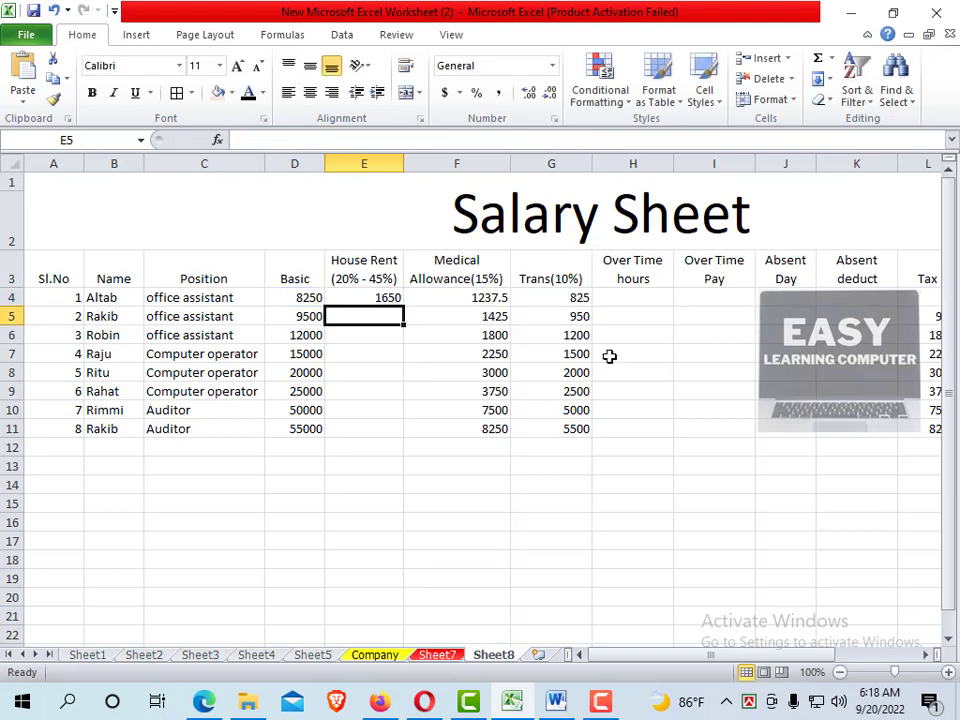
Fill E4's house-rent formula down through E11, giving values from 1900 up to 24750
left_click(369, 297)
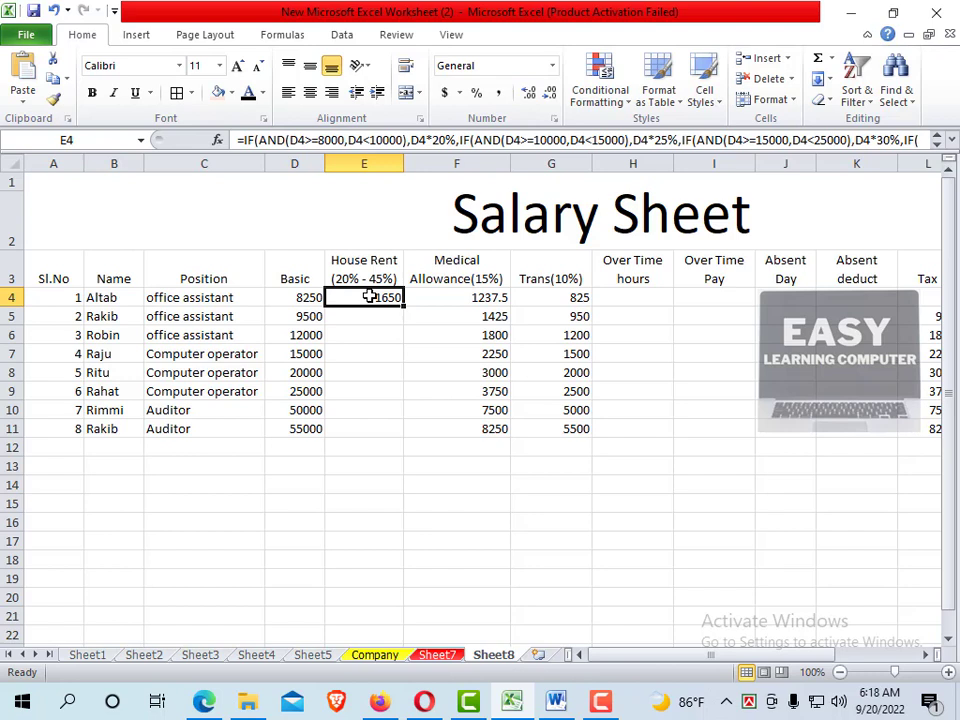
left_click(373, 316)
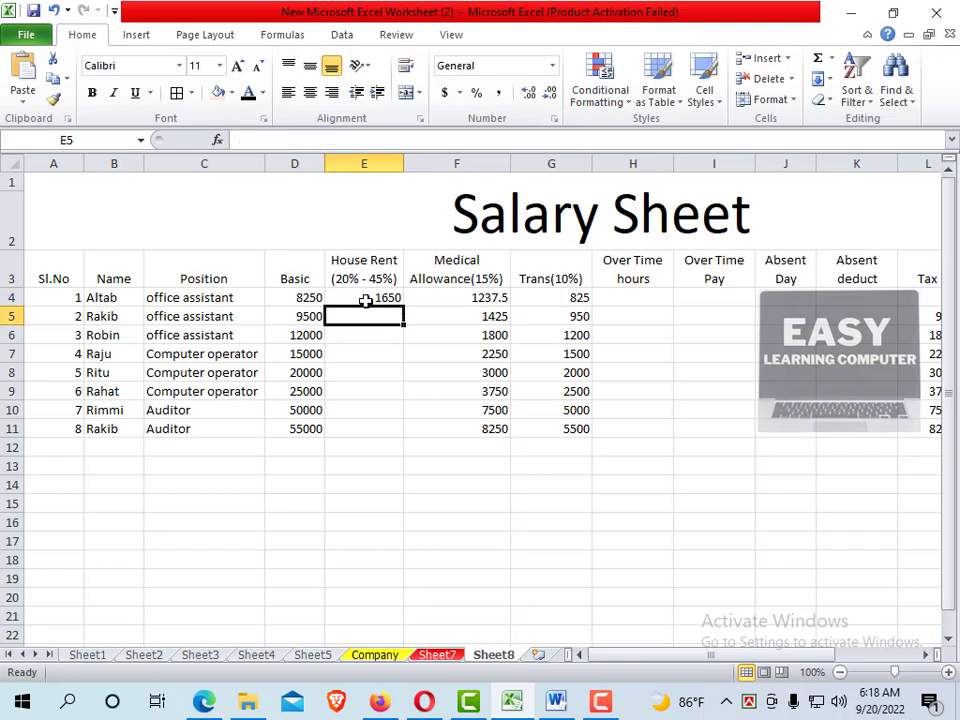
left_click(364, 298)
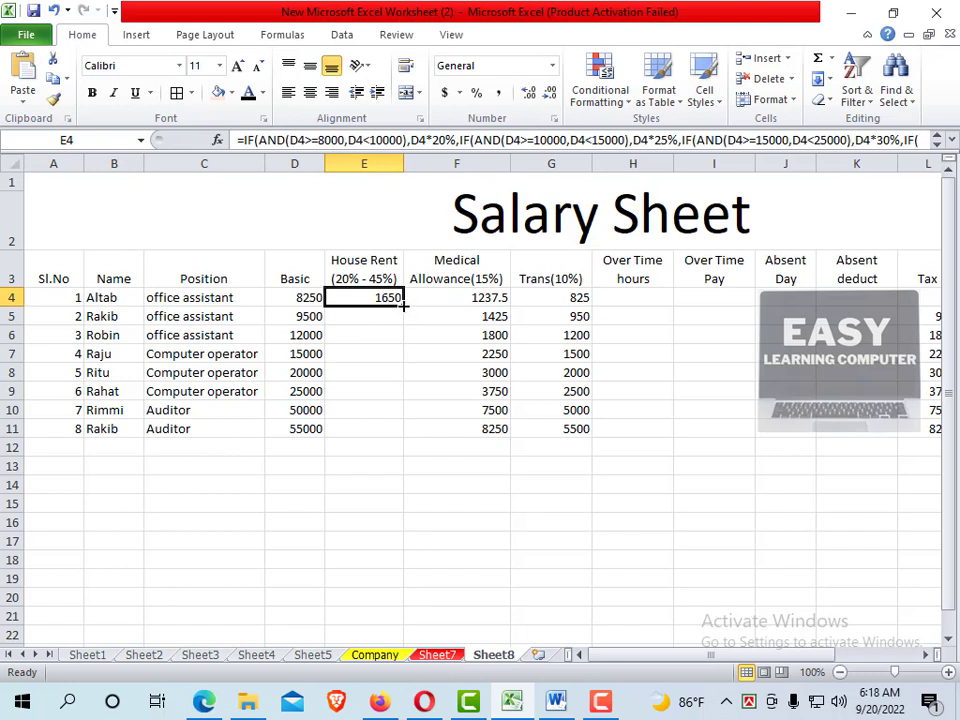
left_click_drag(403, 306, 403, 417)
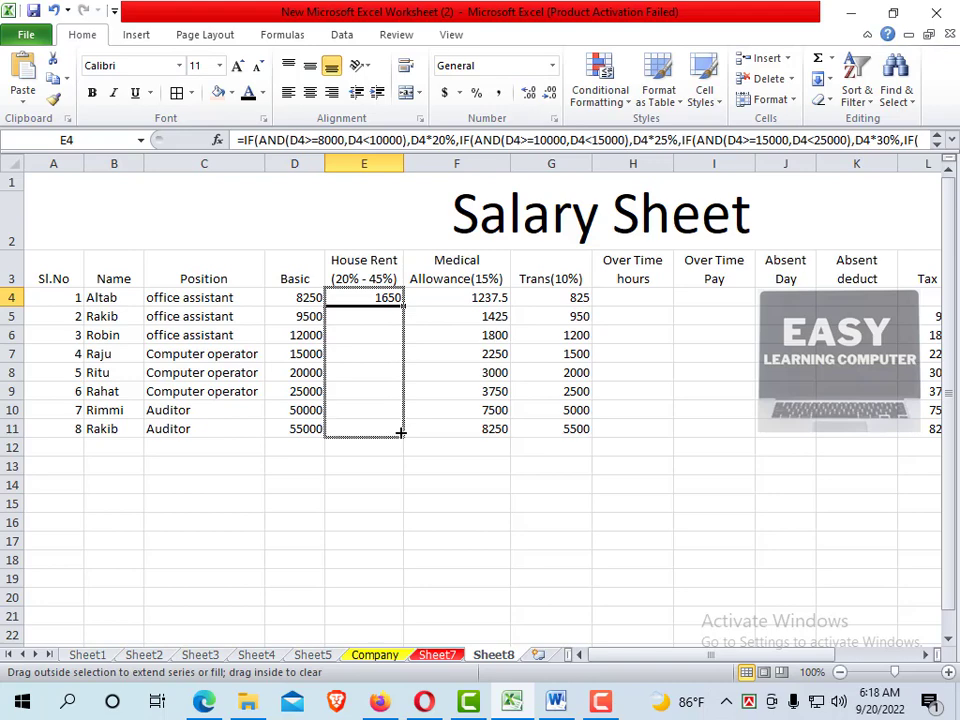
left_click_drag(403, 417, 403, 432)
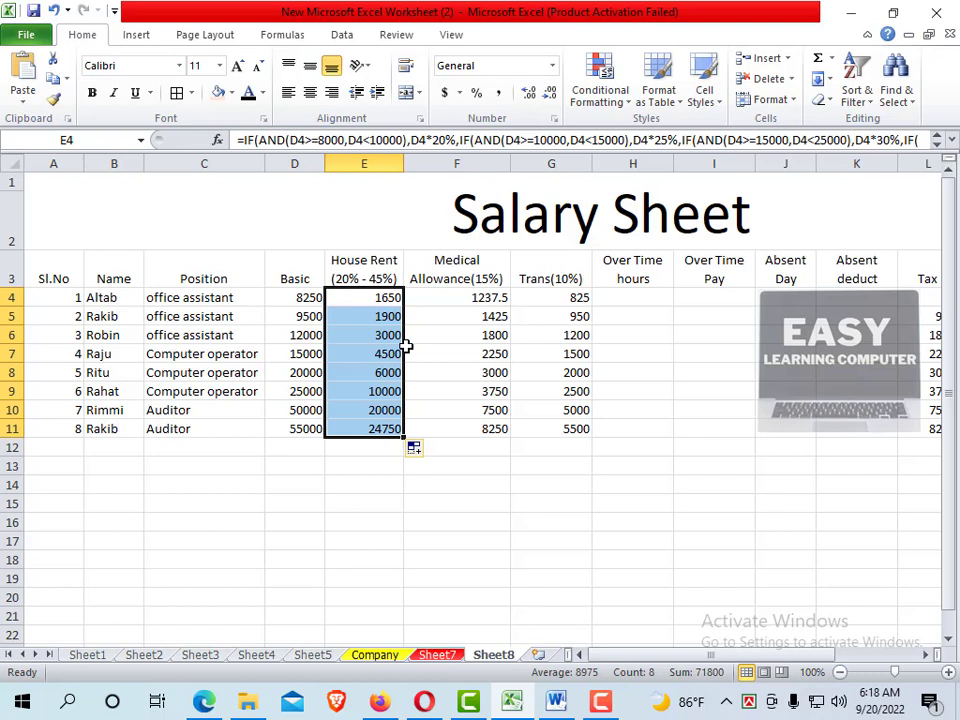
left_click(460, 294)
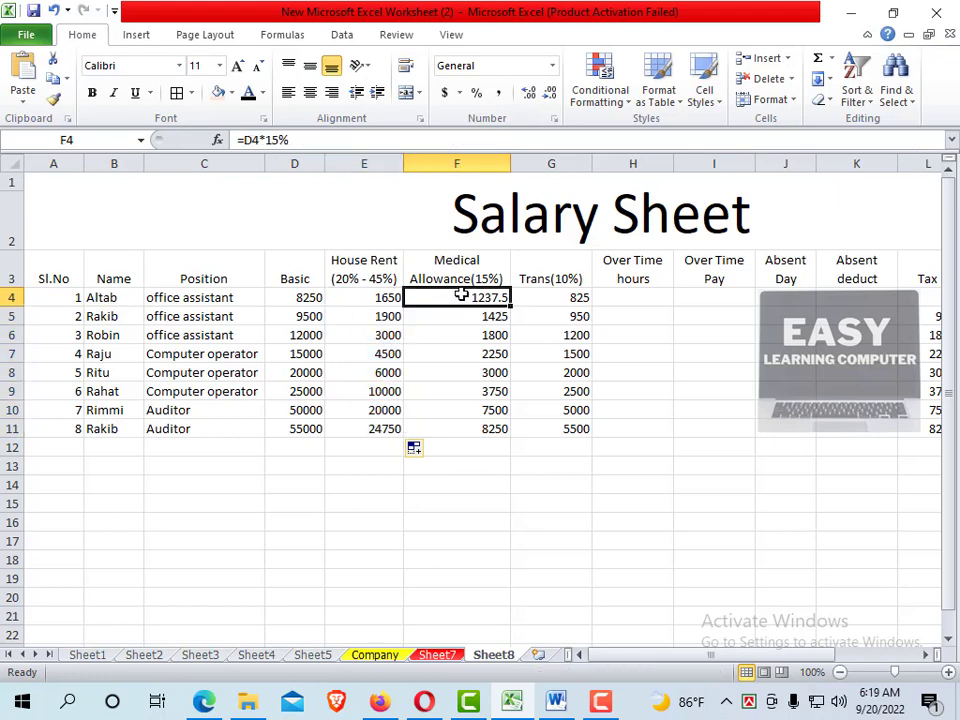
left_click(567, 294)
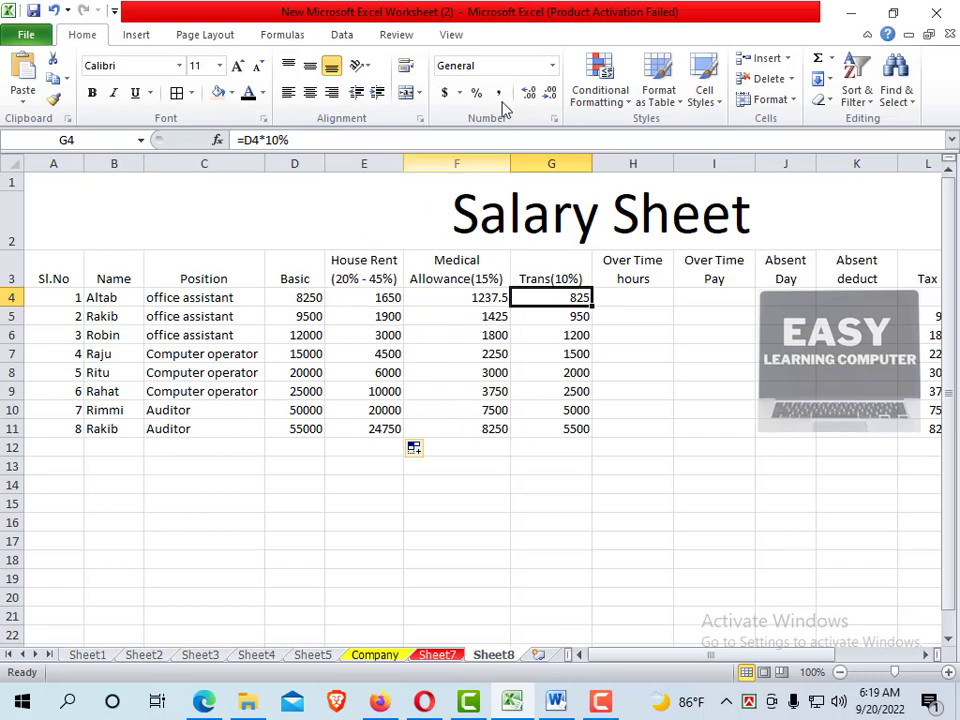
left_click(308, 297)
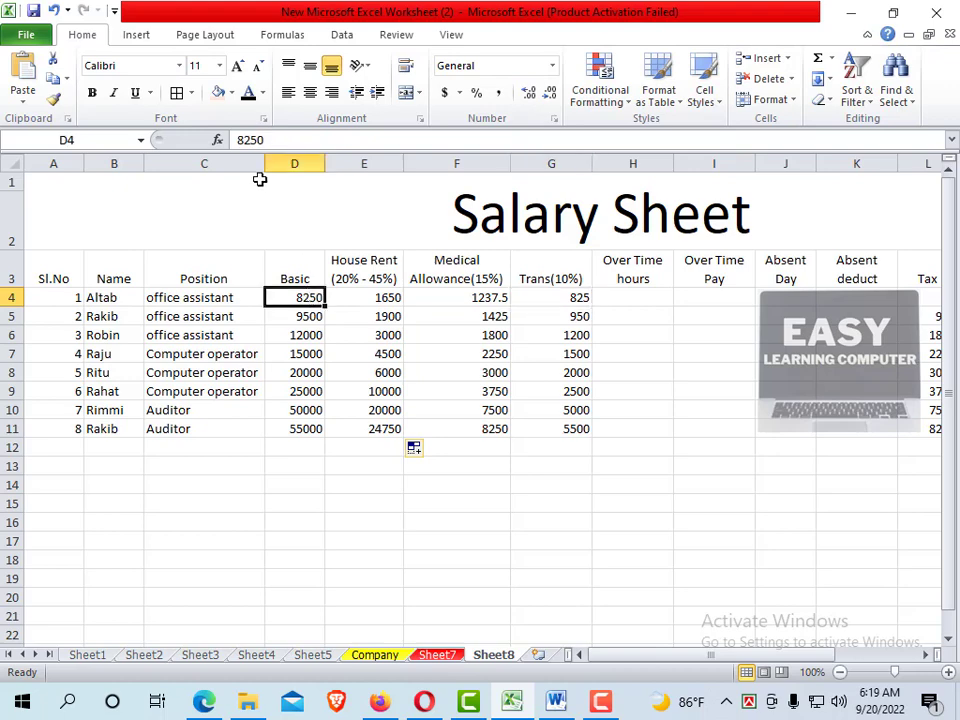
double_click(292, 297)
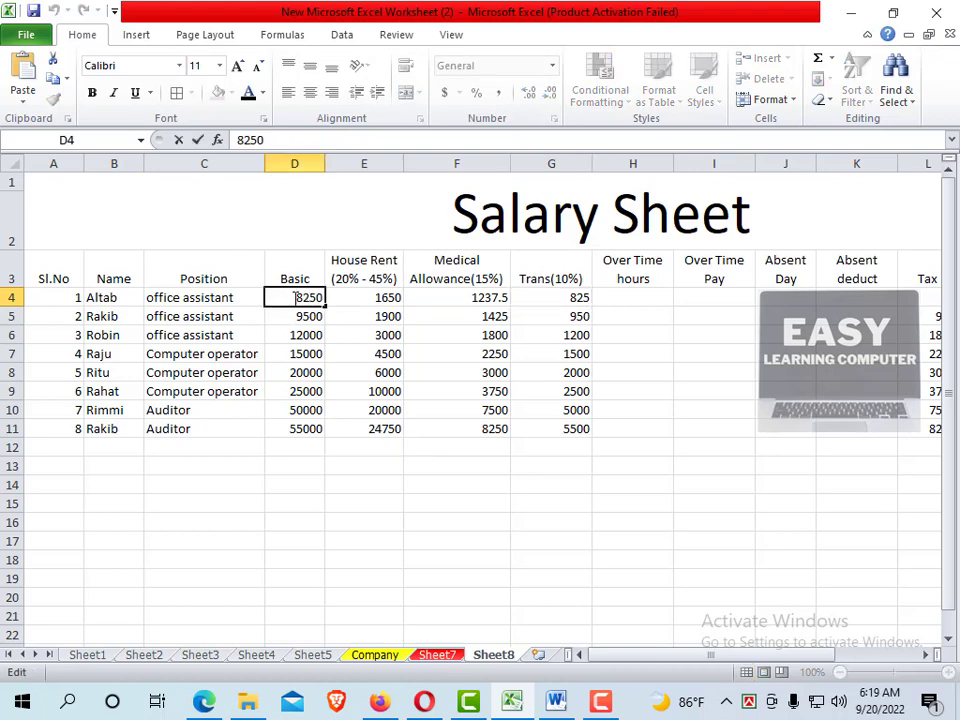
double_click(295, 297)
left_click(300, 311)
double_click(300, 296)
left_click(309, 330)
double_click(388, 298)
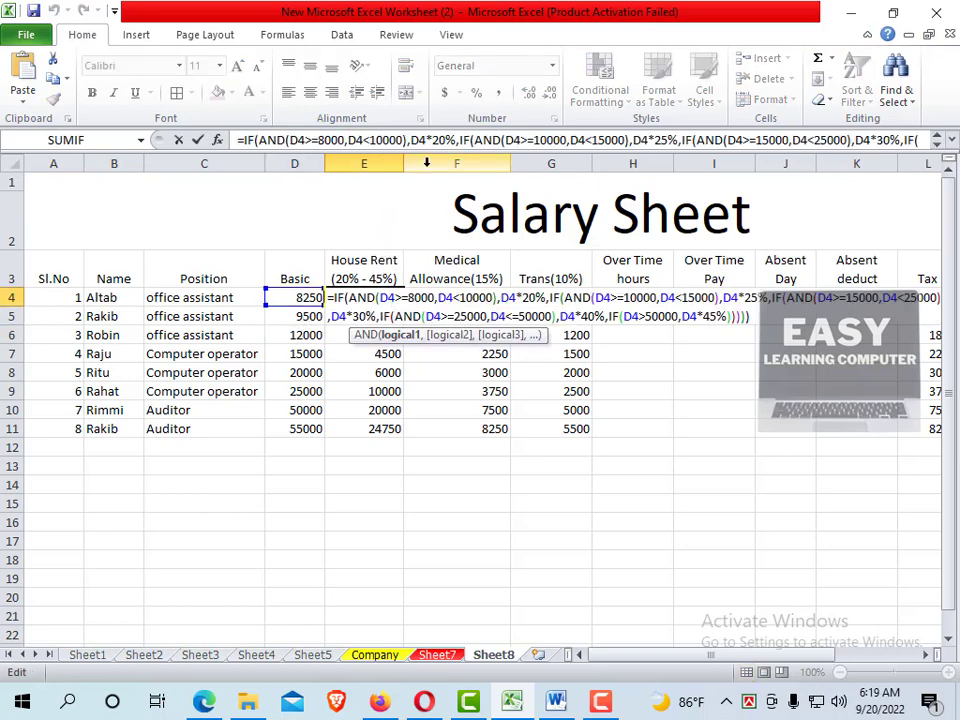
key("Return")
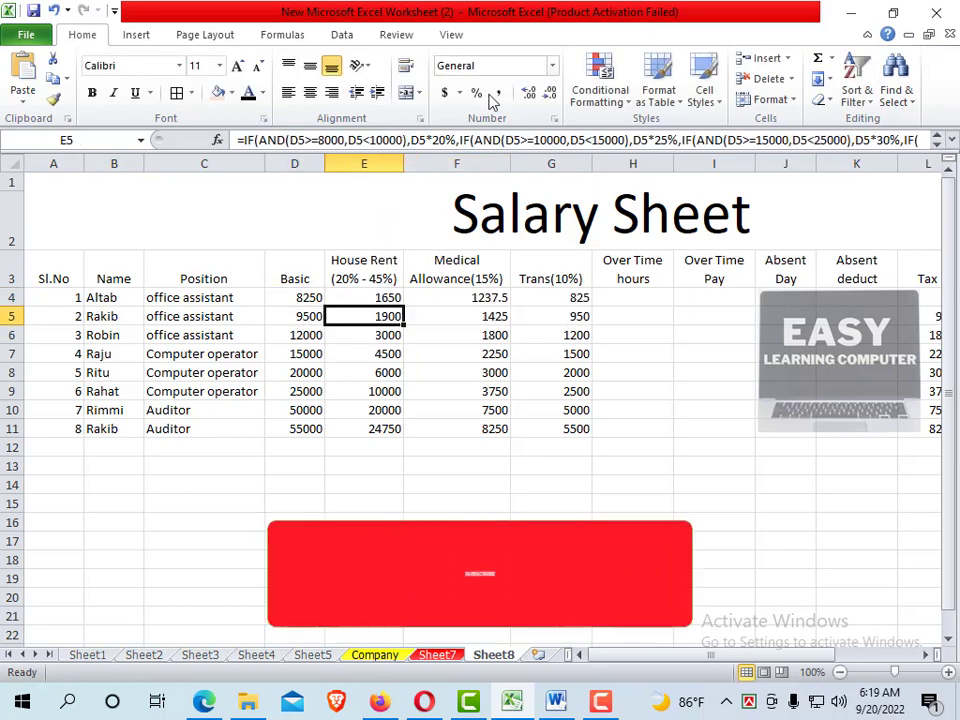
left_click(643, 298)
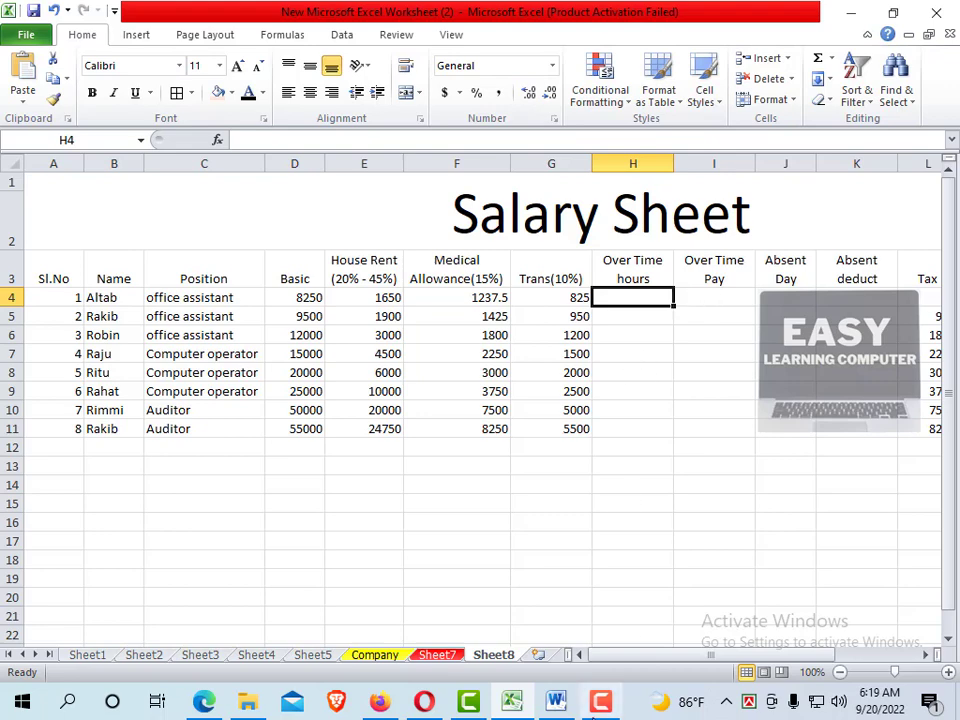
left_click(560, 701)
scroll(503, 563, "down", 2)
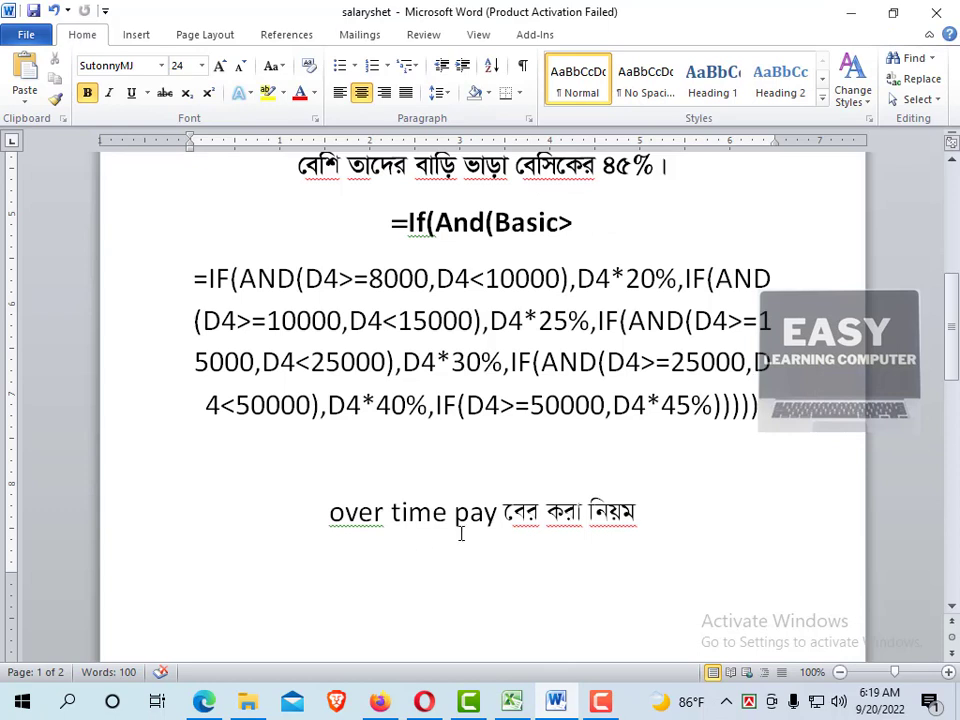
scroll(590, 527, "down", 3)
scroll(574, 523, "down", 3)
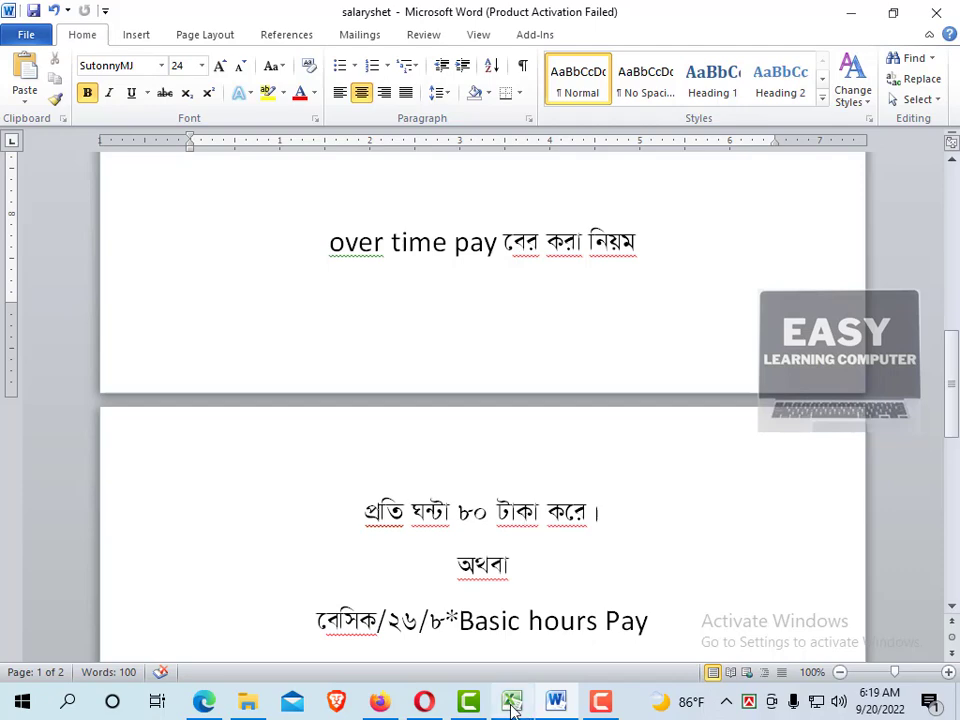
key("alt+Tab")
Enter 25 overtime hours in H4 for the first employee
left_click(646, 318)
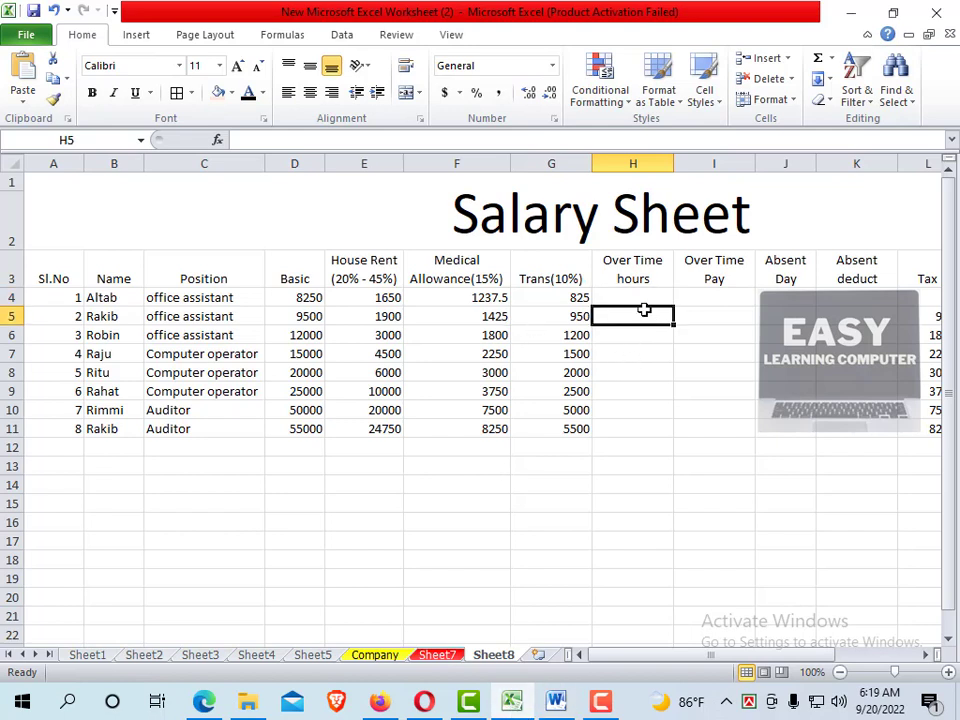
left_click(641, 295)
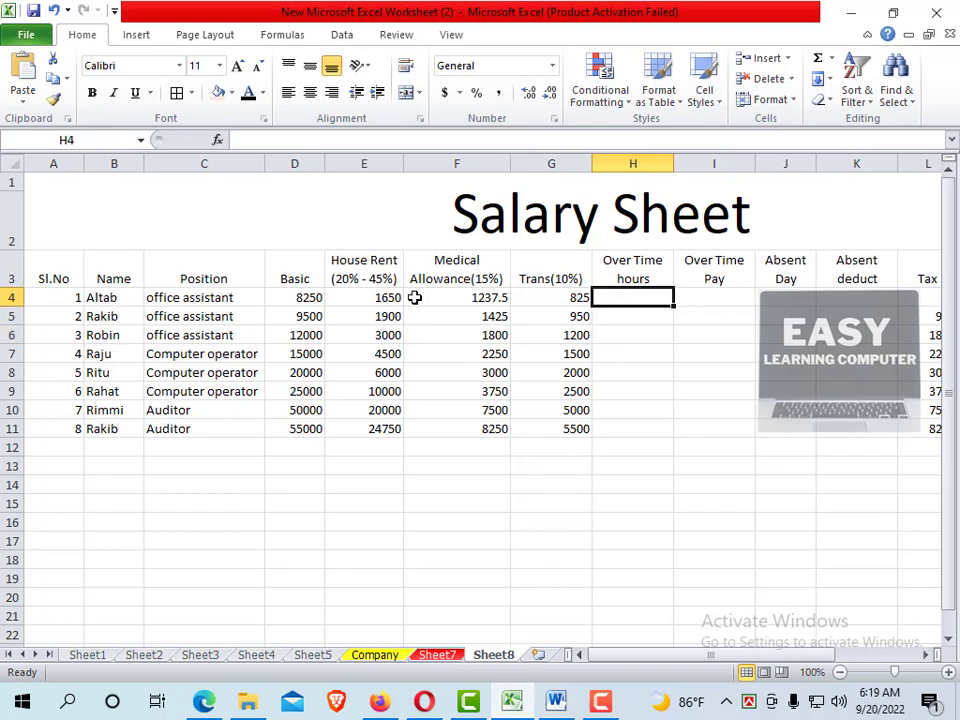
left_click(647, 314)
left_click(647, 297)
type("2")
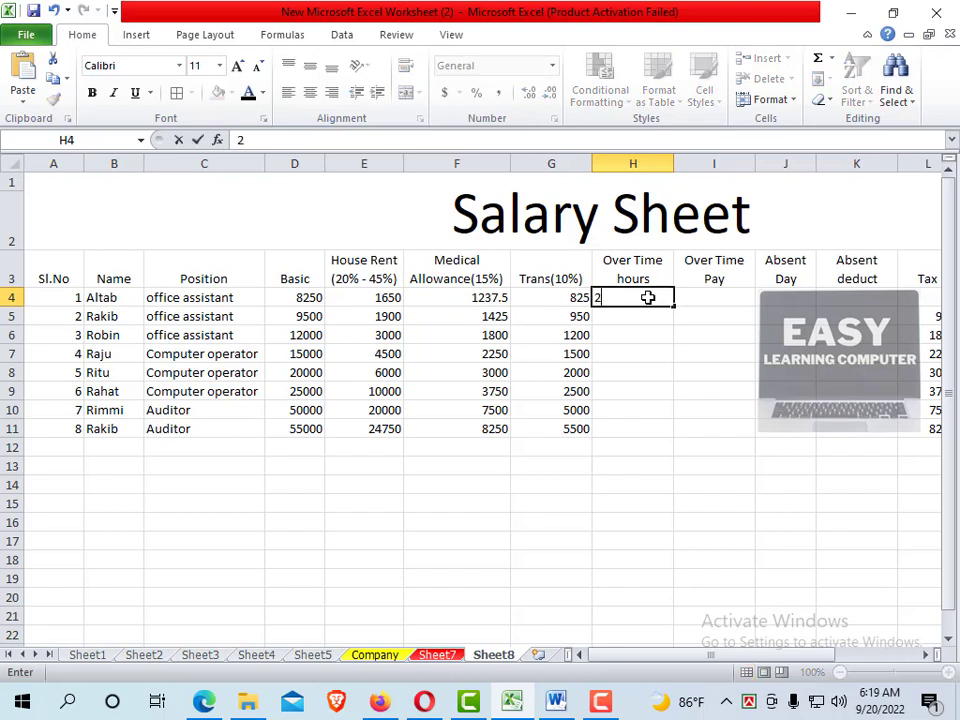
type("5")
left_click(662, 315)
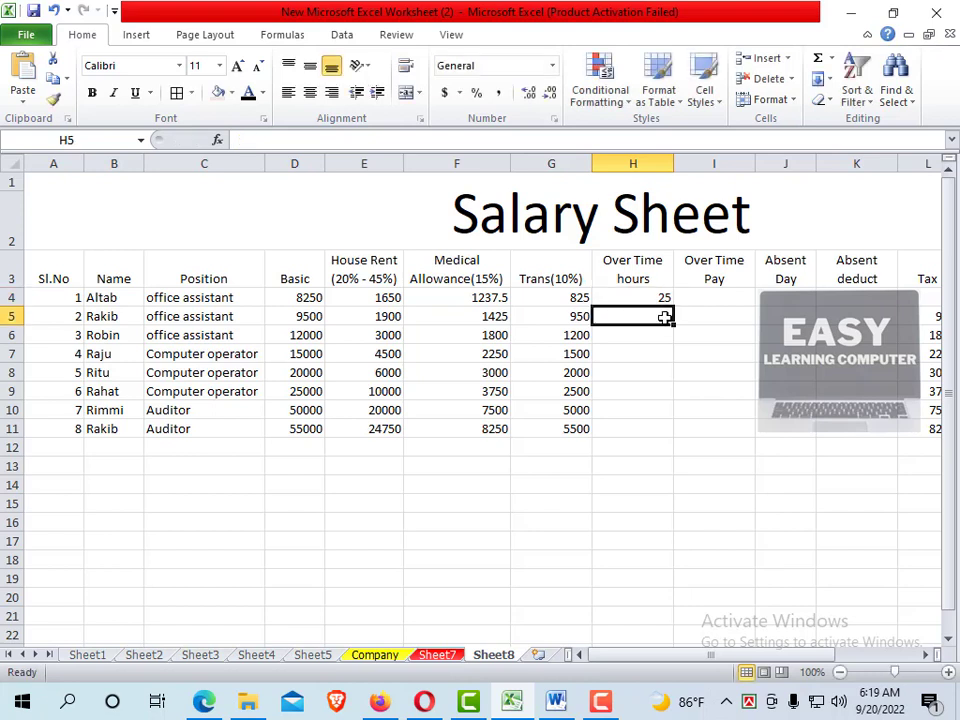
left_click(641, 296)
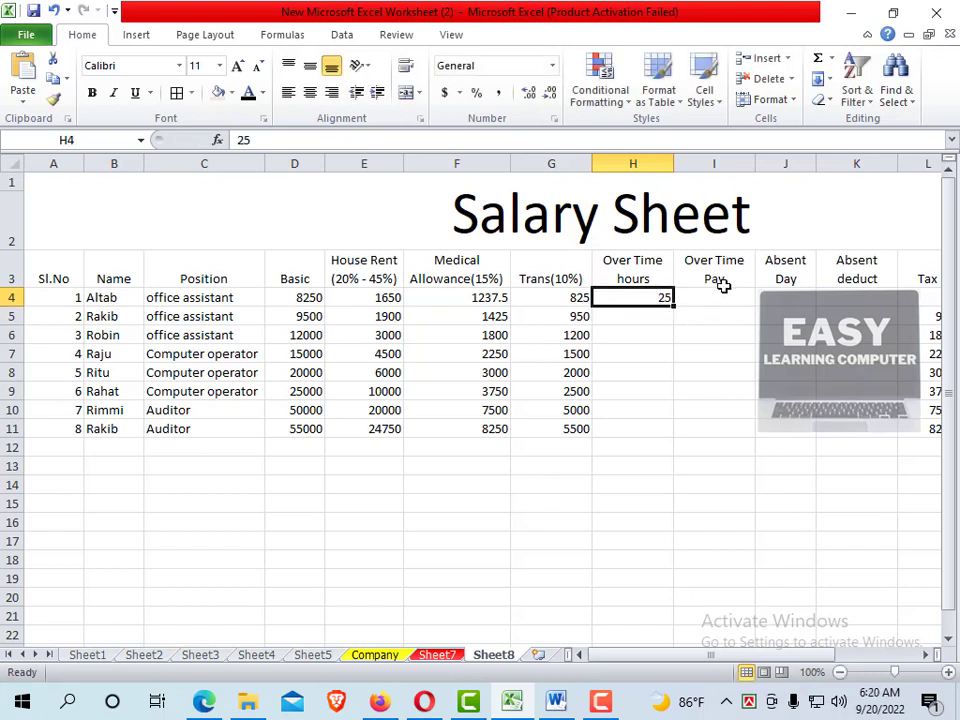
left_click(730, 297)
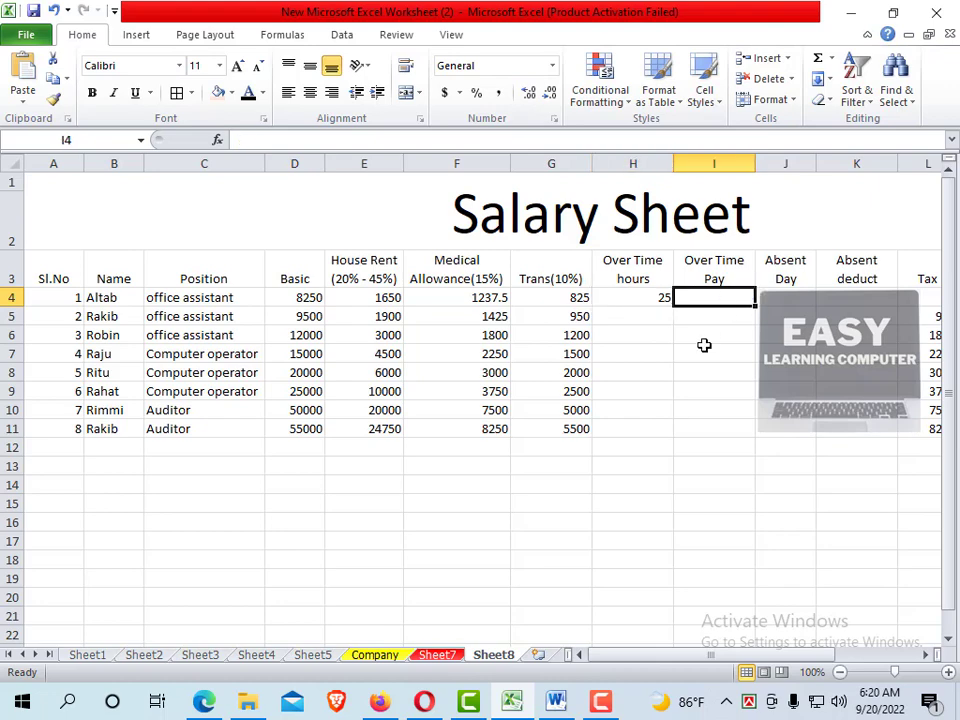
mouse_move(556, 702)
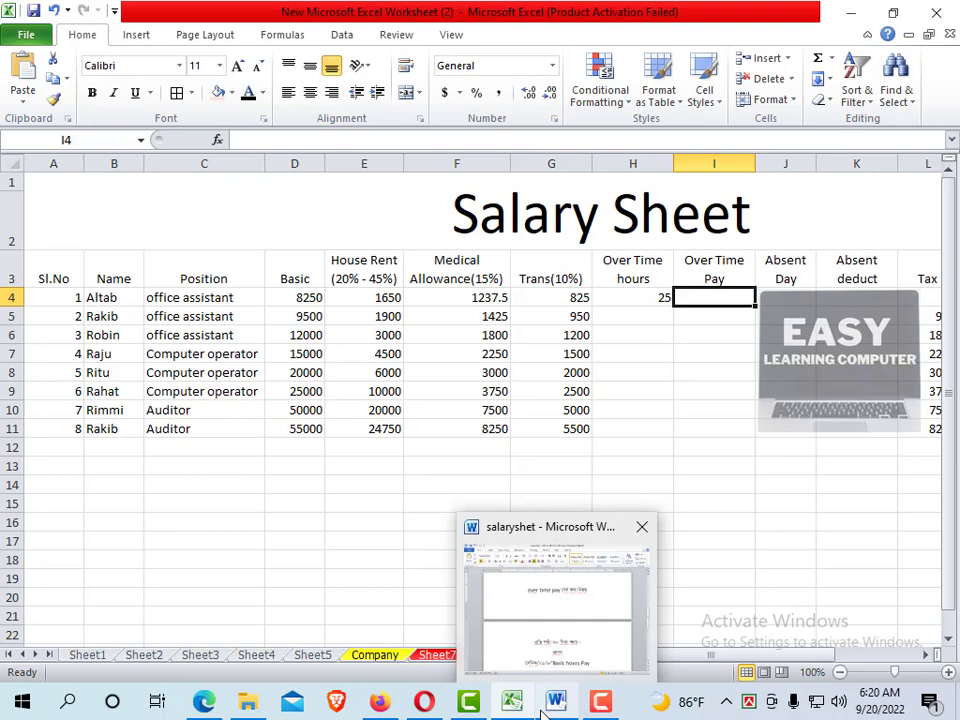
left_click(548, 706)
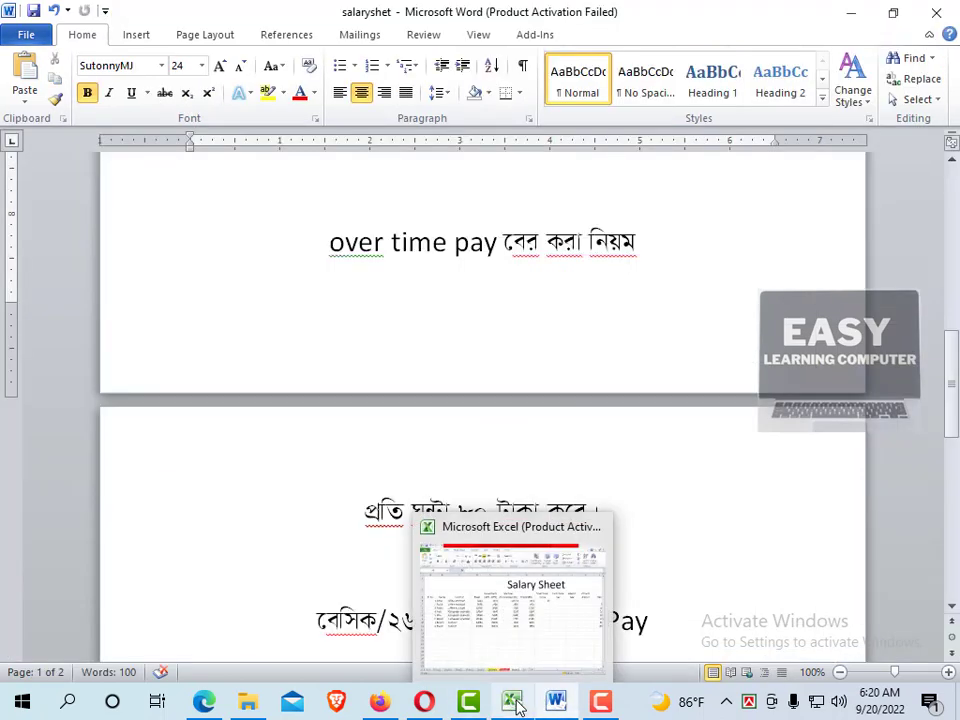
left_click(512, 704)
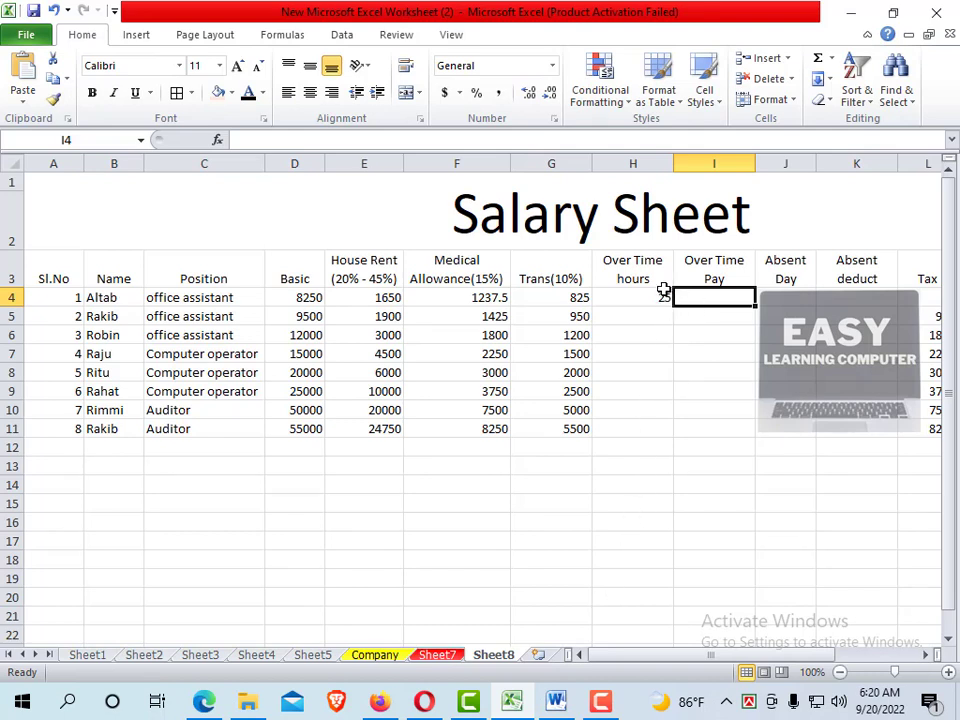
Enter =H4*80 in I4, giving an Over Time Pay of 2000
left_click(648, 298)
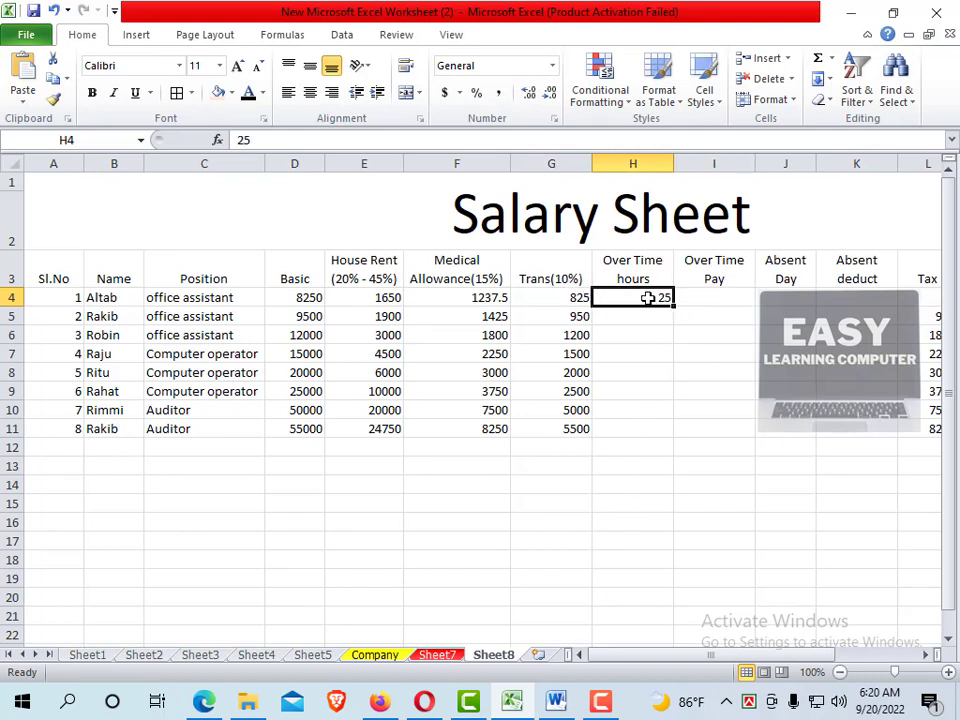
left_click(698, 318)
left_click(706, 297)
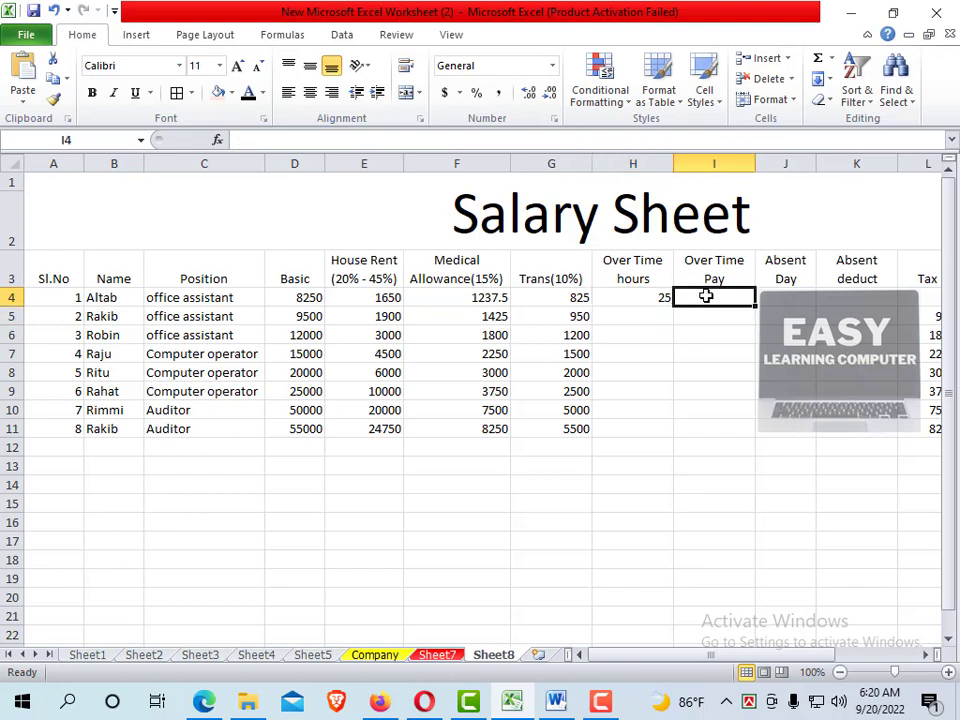
type("=")
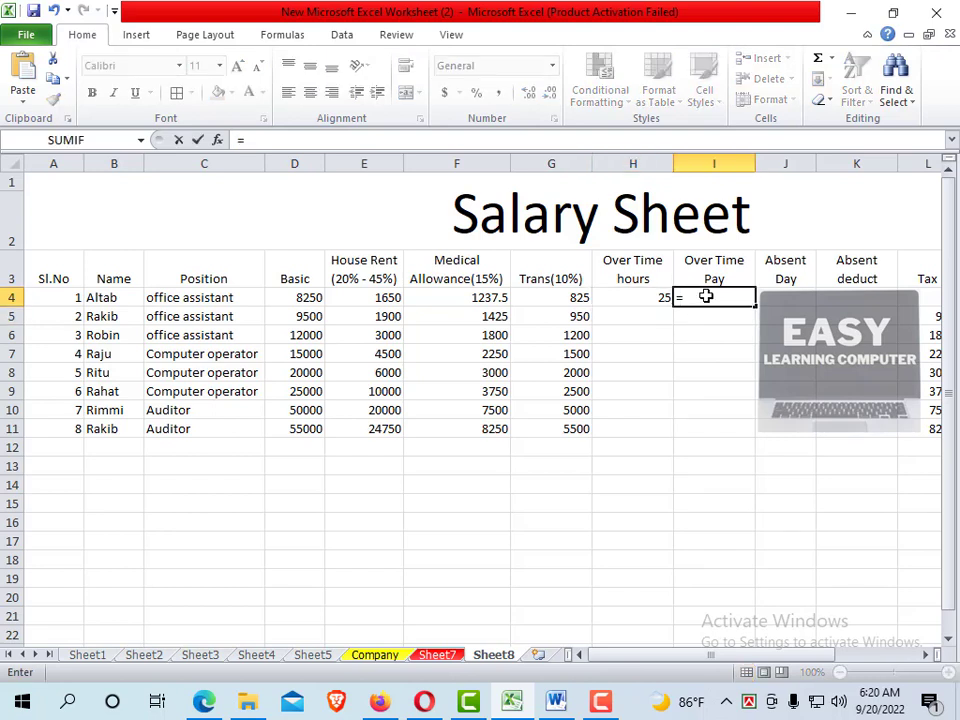
left_click(643, 297)
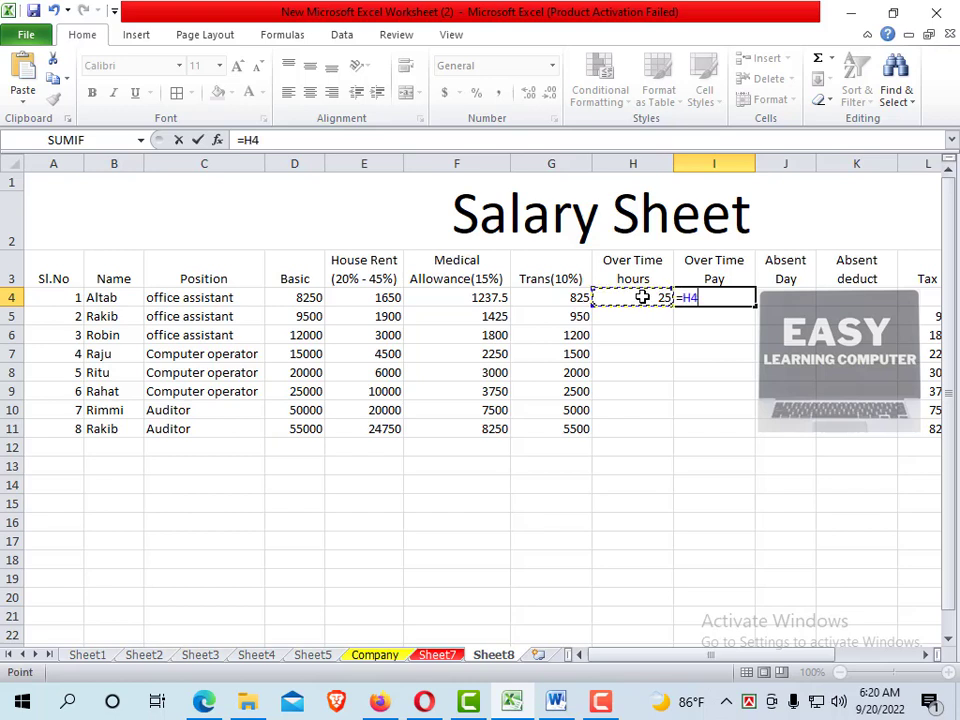
type("*")
type("8")
type("0")
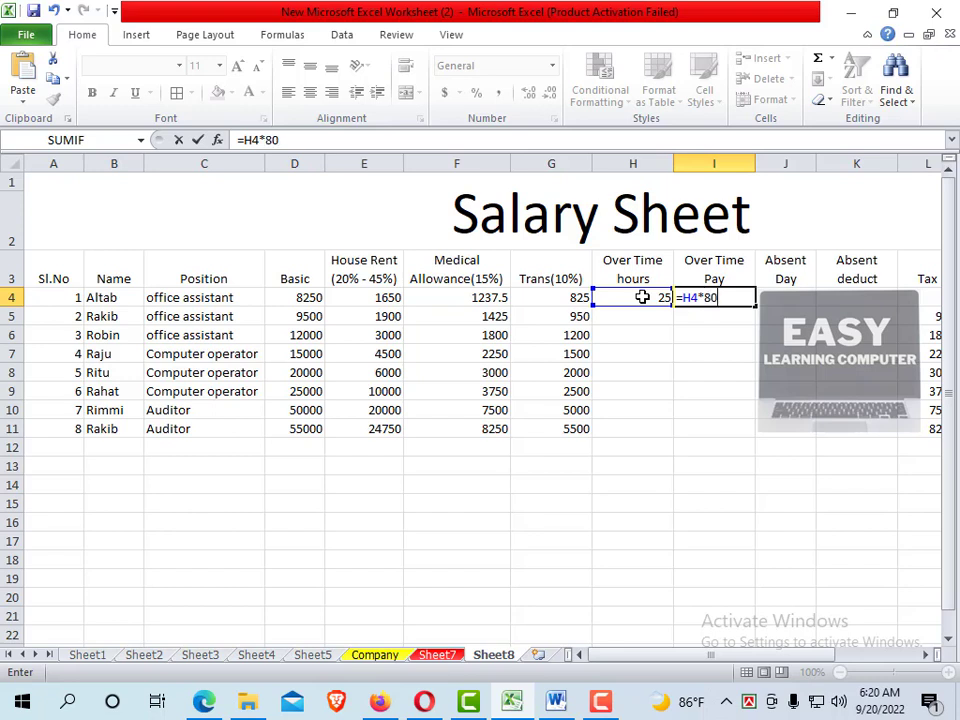
key("Return")
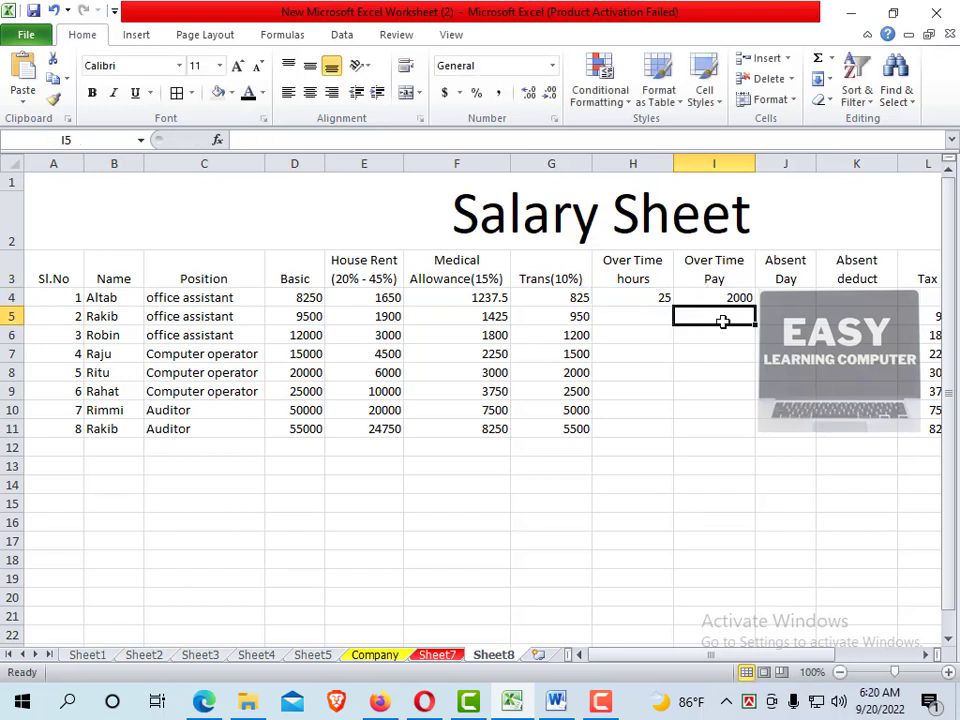
Enter 20 overtime hours in H5 and 30 in H6
left_click(710, 298)
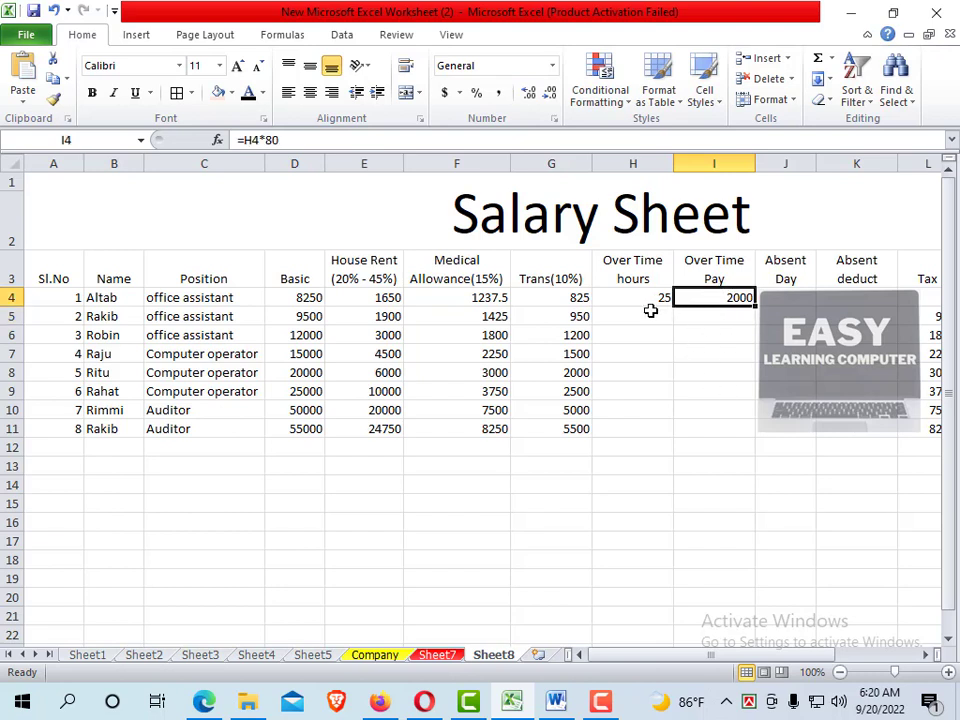
left_click(650, 312)
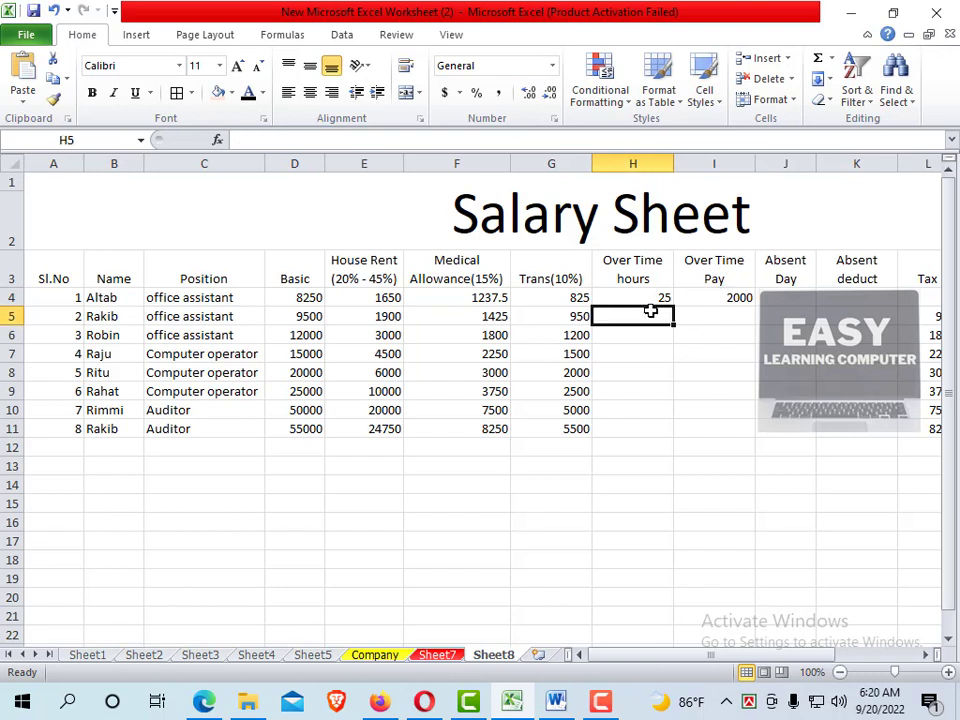
type("20")
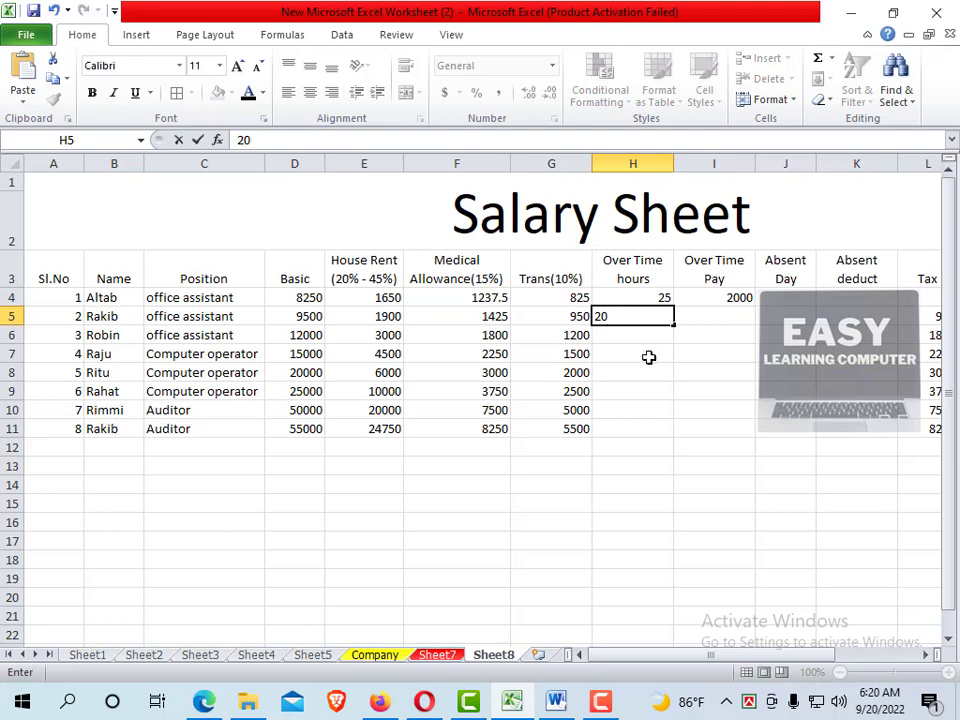
key("Return")
type("3")
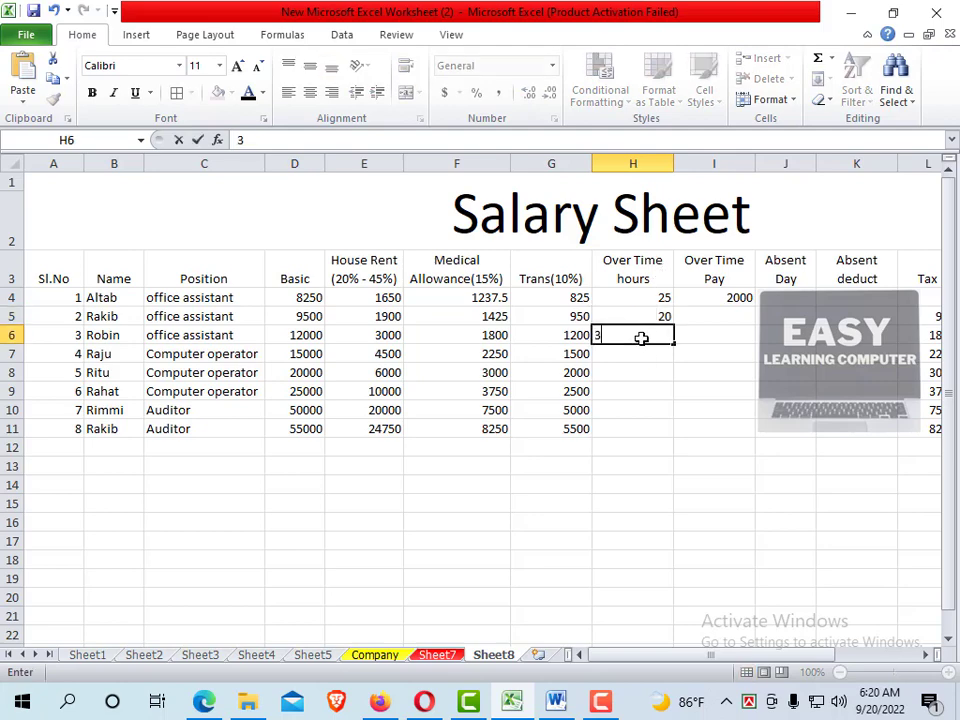
type("0")
key("Return")
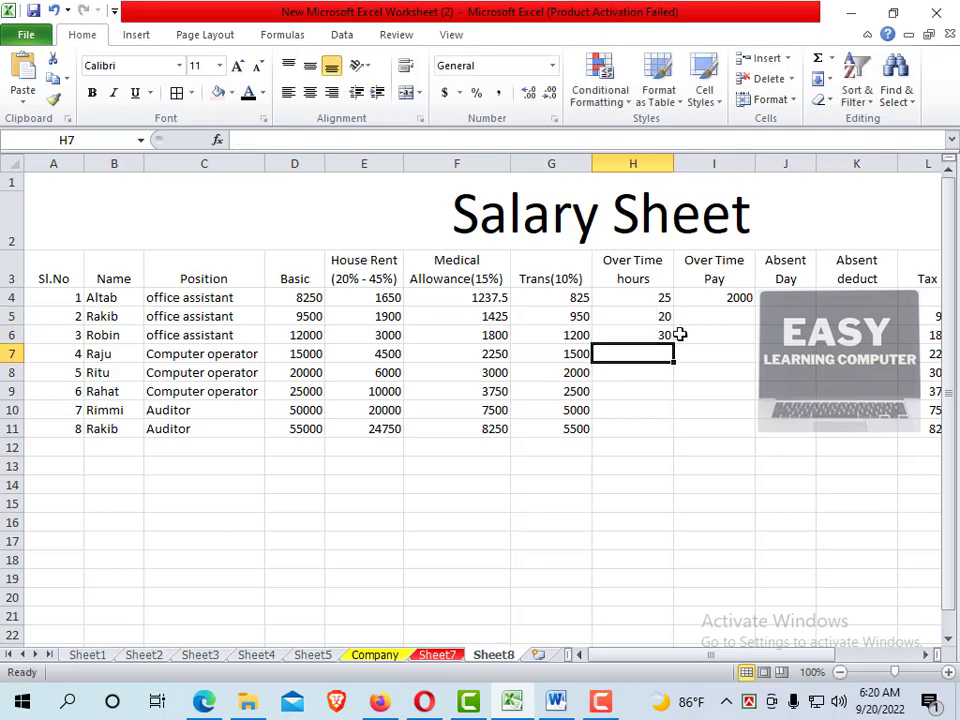
Copy the Over Time Pay formula down to I12 and enter 10 hours in H8
left_click(716, 315)
left_click(728, 298)
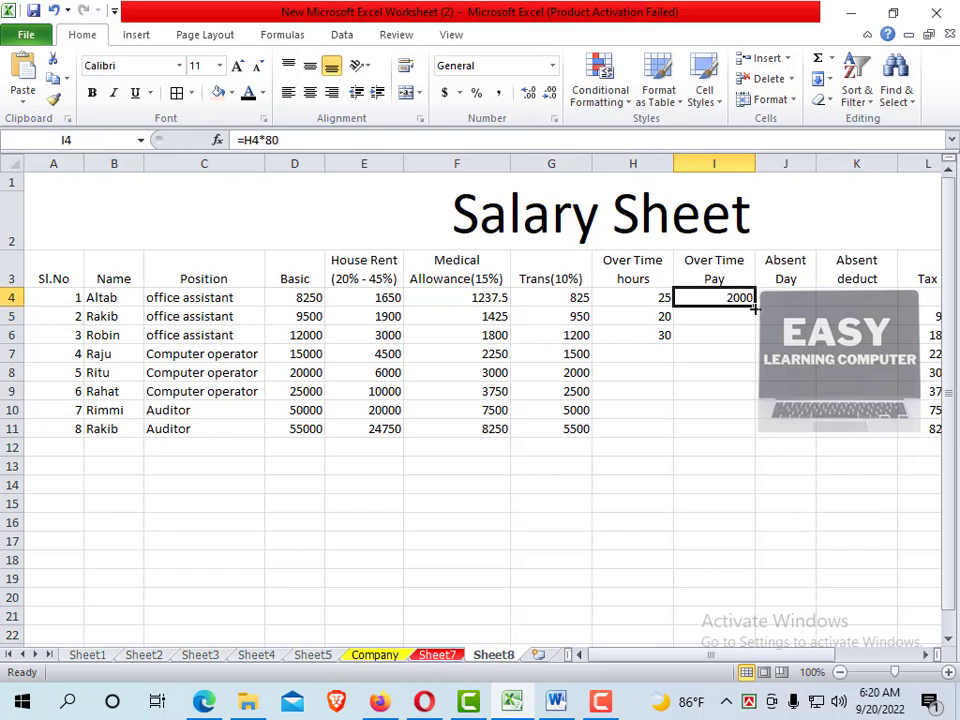
left_click_drag(755, 305, 758, 456)
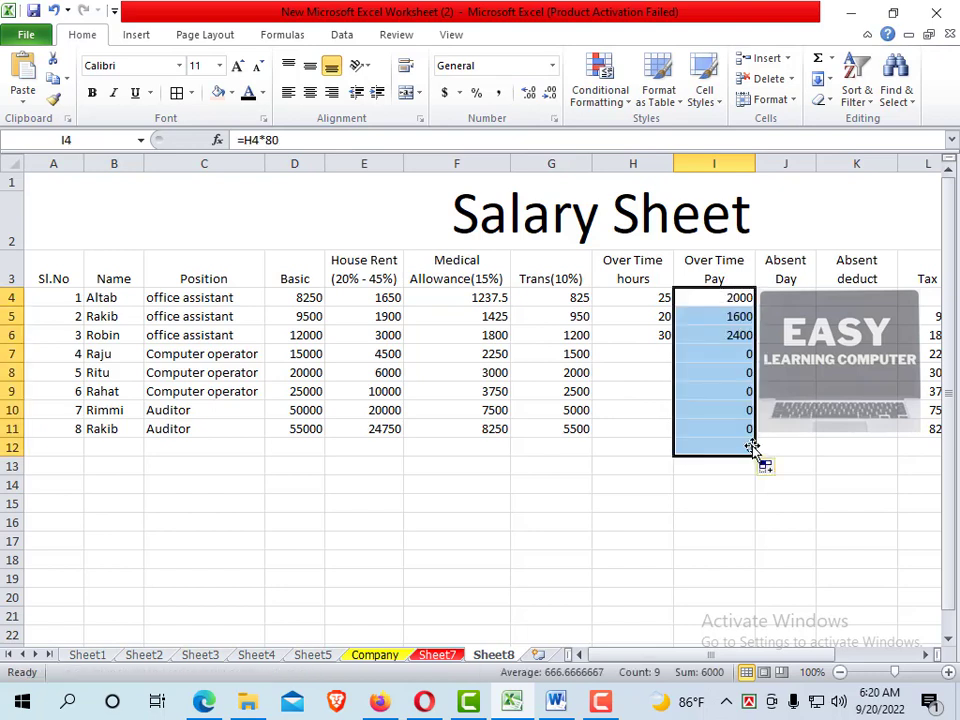
left_click(662, 366)
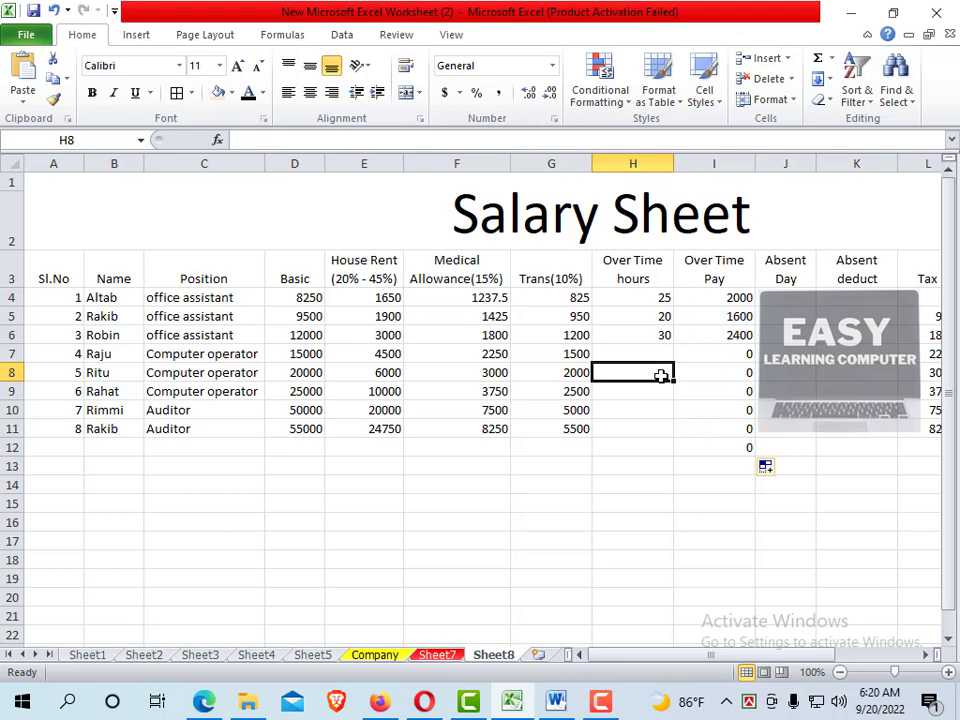
type("10")
left_click(738, 428)
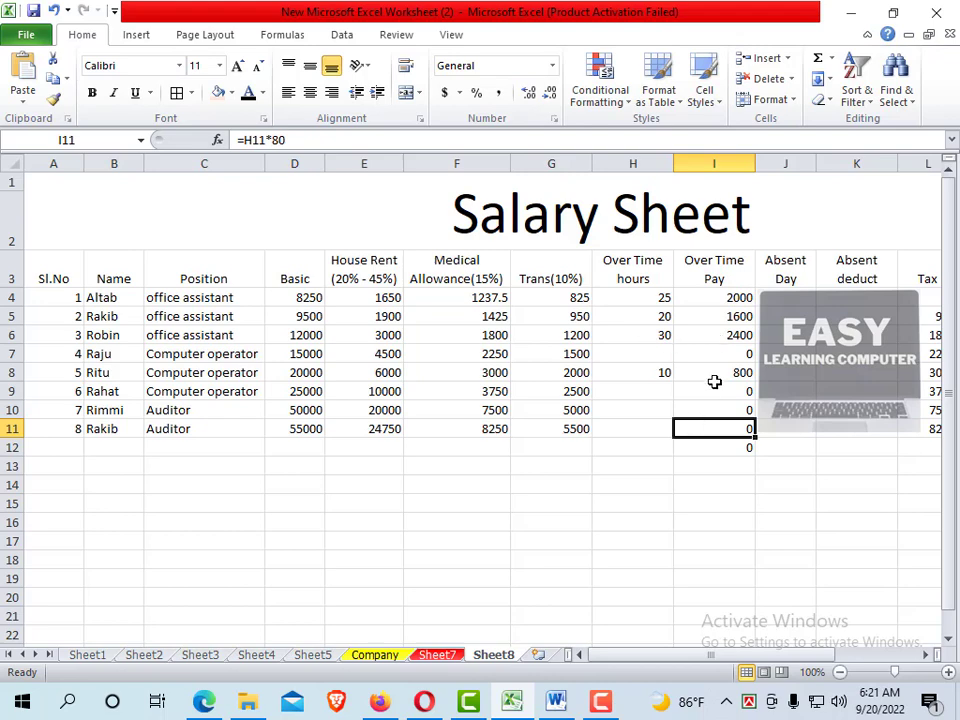
left_click(722, 295)
Delete the old Over Time Pay formula from I4, leaving it empty
left_click_drag(724, 296, 724, 445)
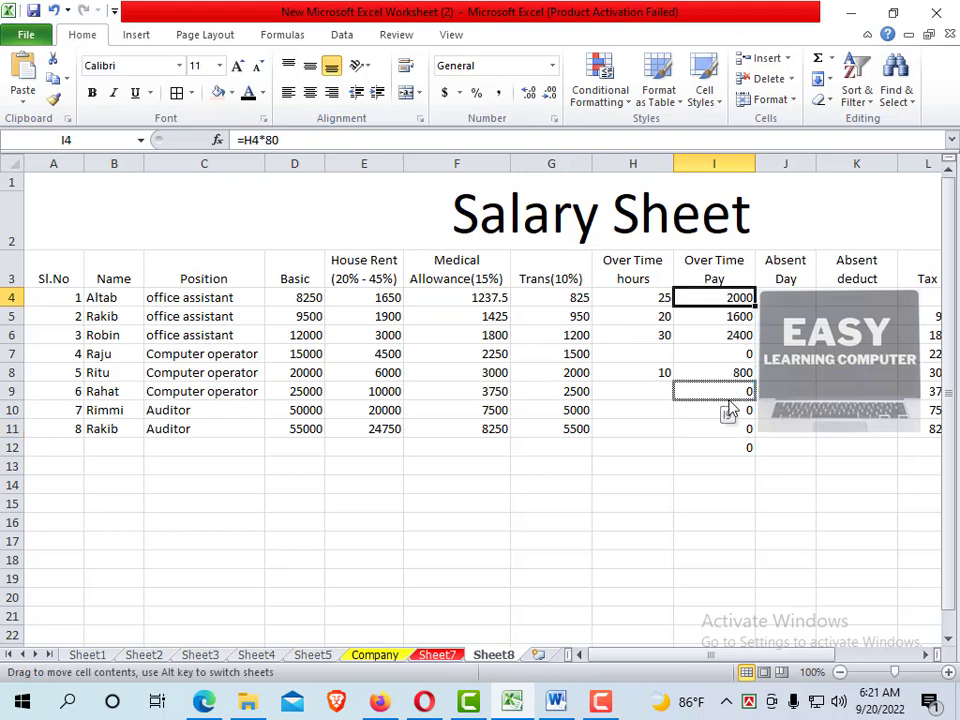
left_click(643, 324)
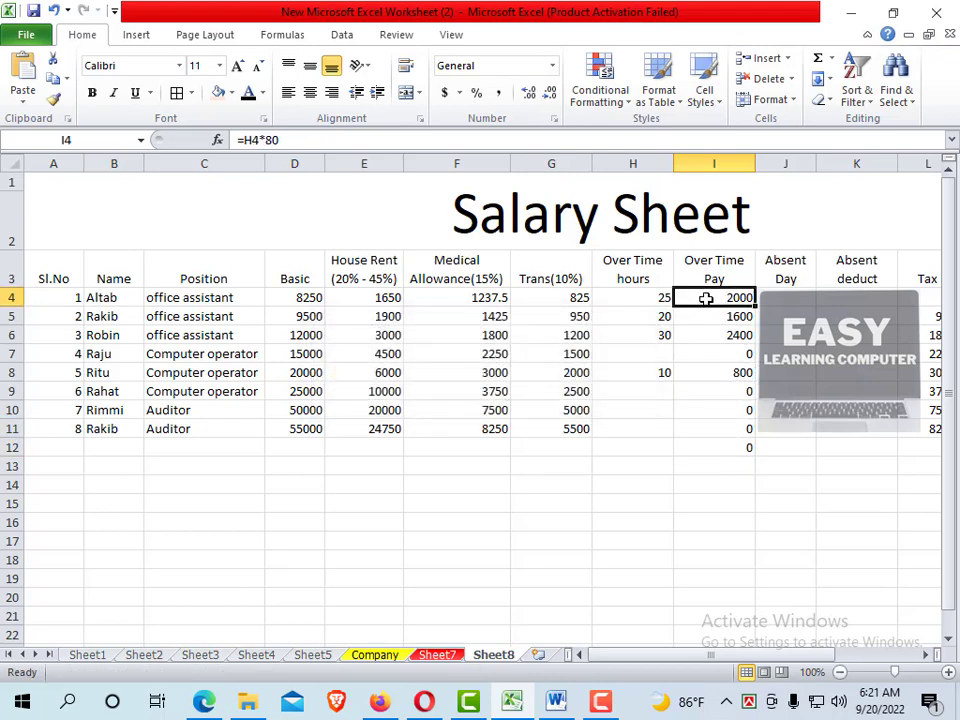
double_click(707, 298)
left_click(722, 337)
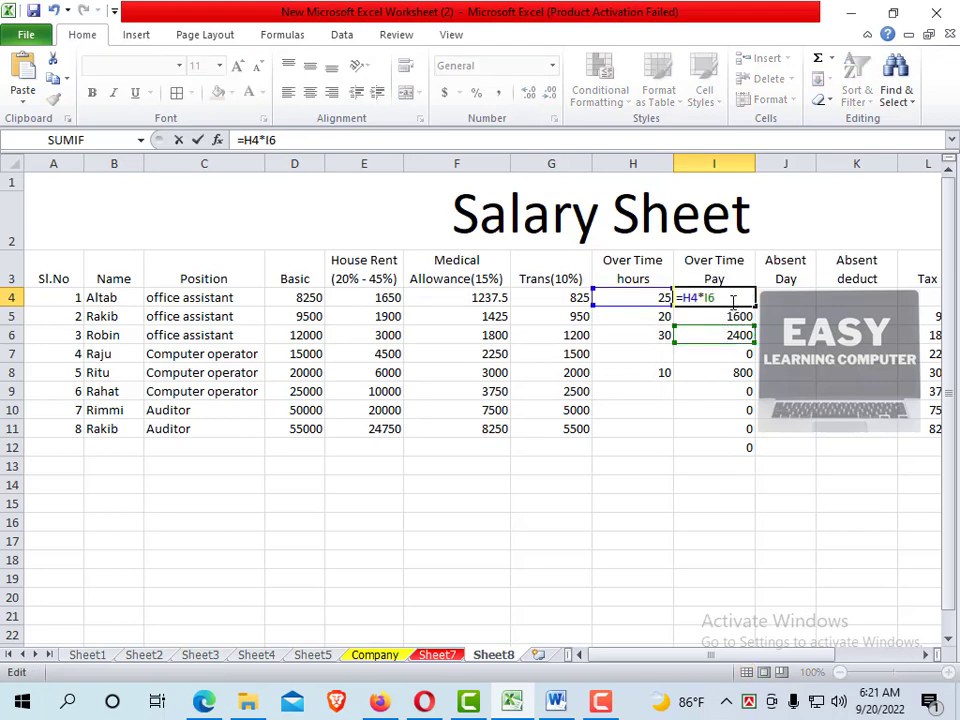
key("BackSpace")
key("BackSpace")
key("BackSpace")
key("BackSpace")
key("Return")
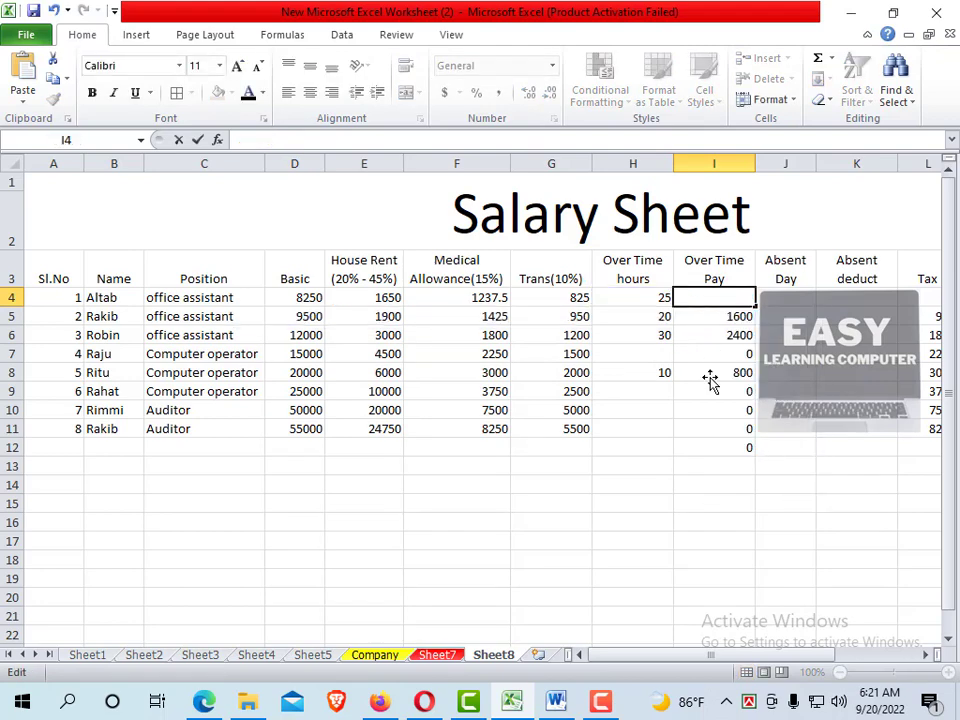
Clear the remaining Over Time Pay values in I4 through I12
left_click(709, 386)
left_click_drag(709, 300, 726, 427)
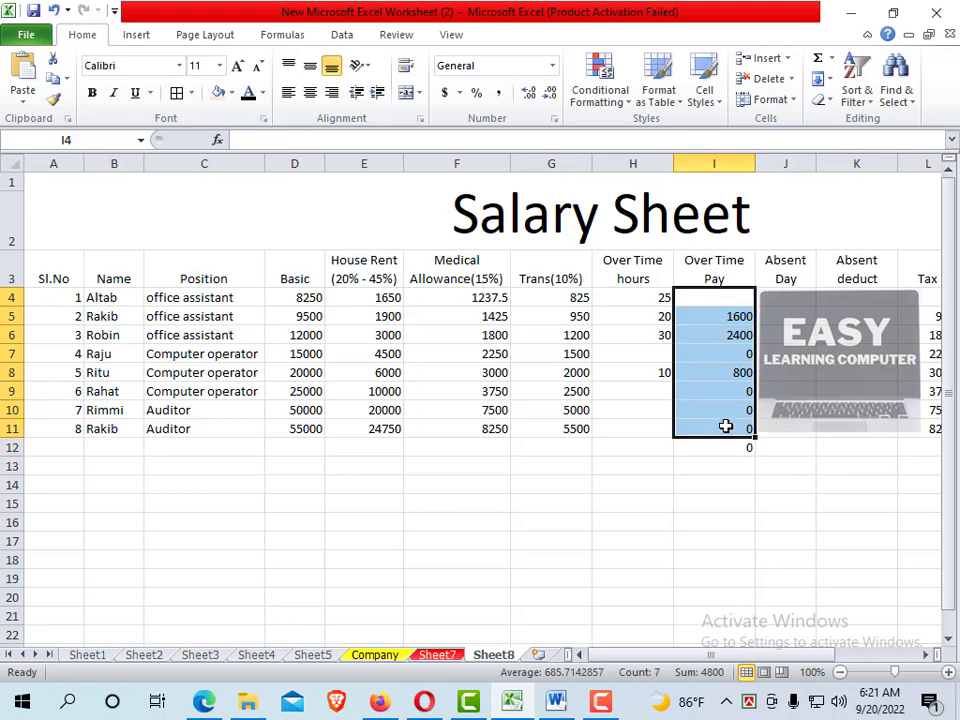
type("=")
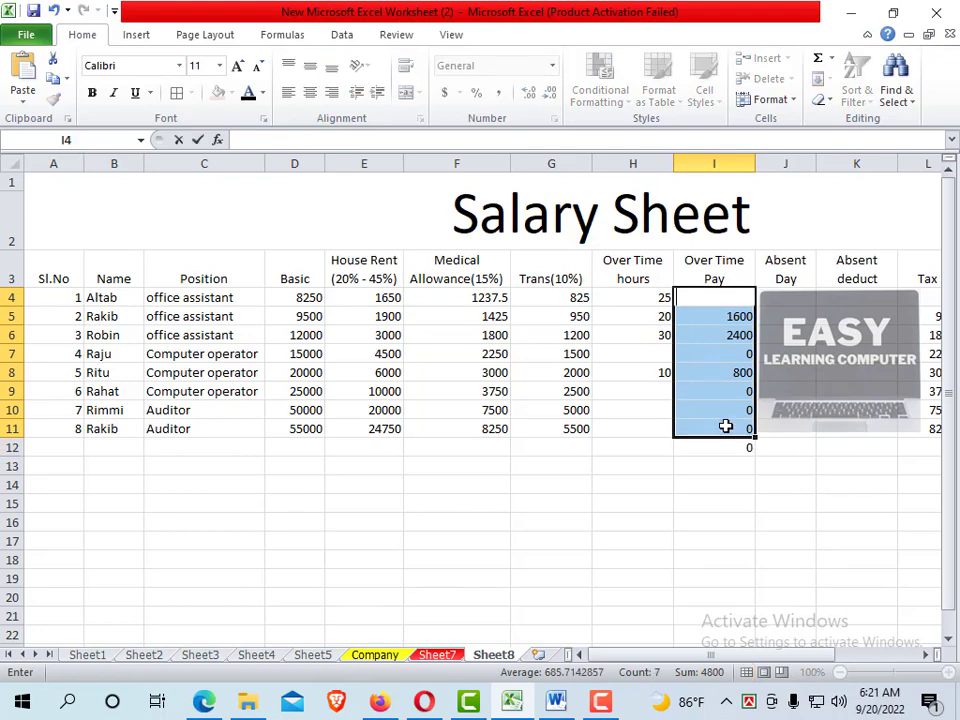
left_click(783, 470)
left_click_drag(724, 302, 731, 442)
key("Delete")
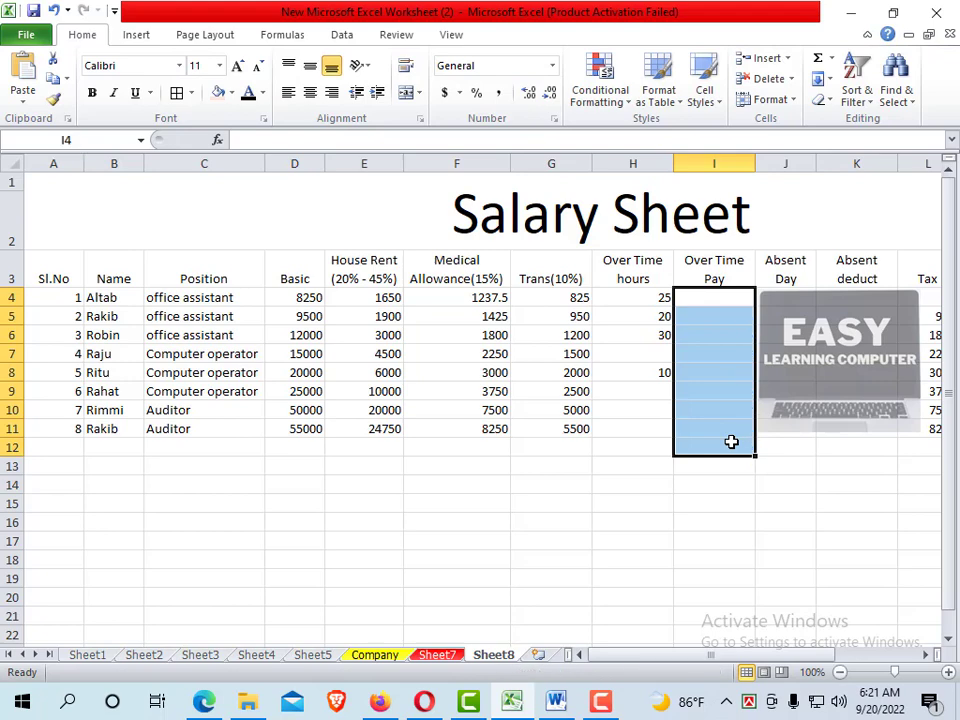
left_click(722, 336)
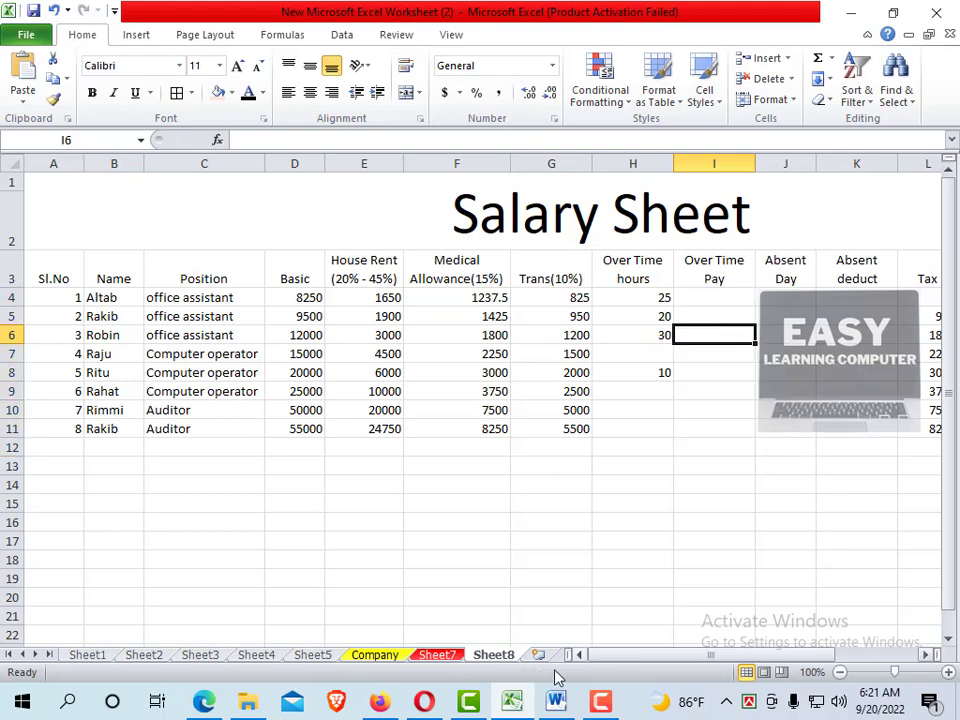
left_click(556, 701)
scroll(497, 488, "down", 2)
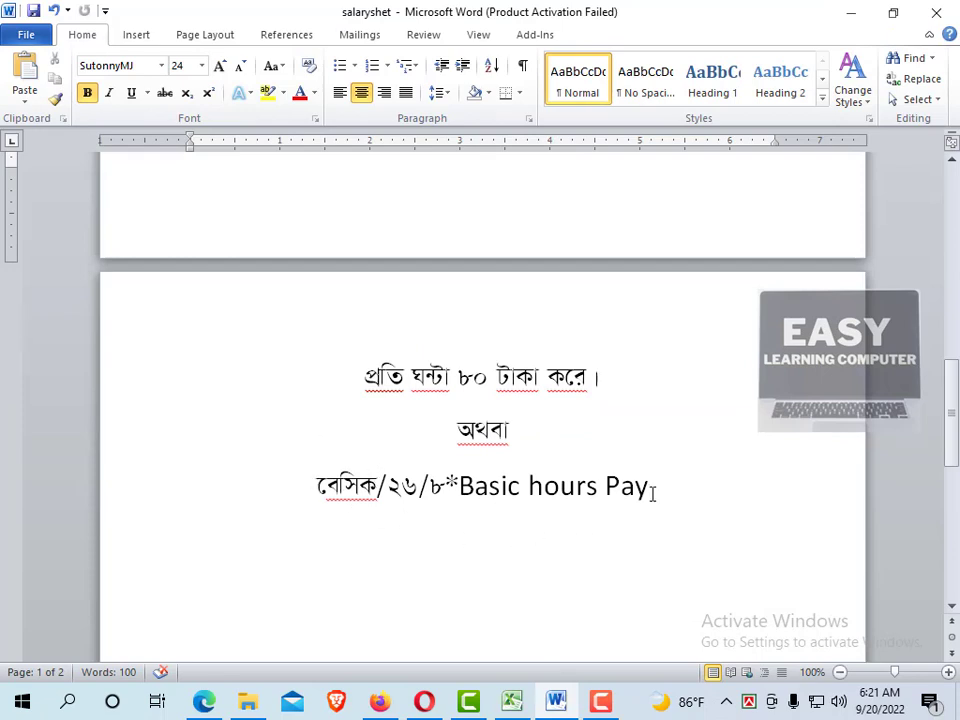
scroll(483, 393, "up", 3)
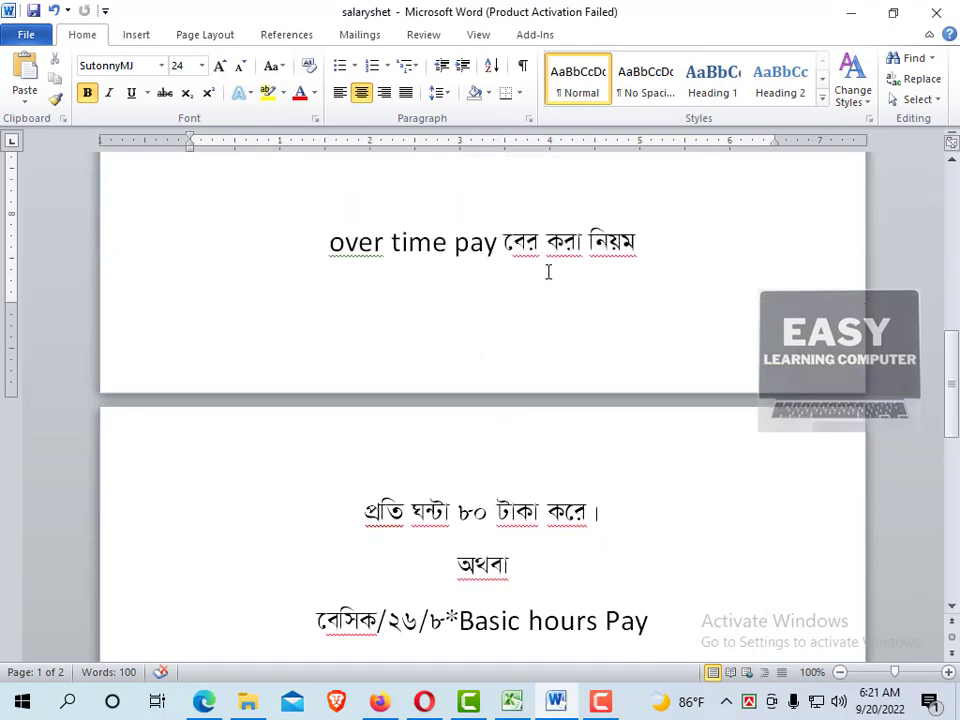
scroll(457, 513, "down", 2)
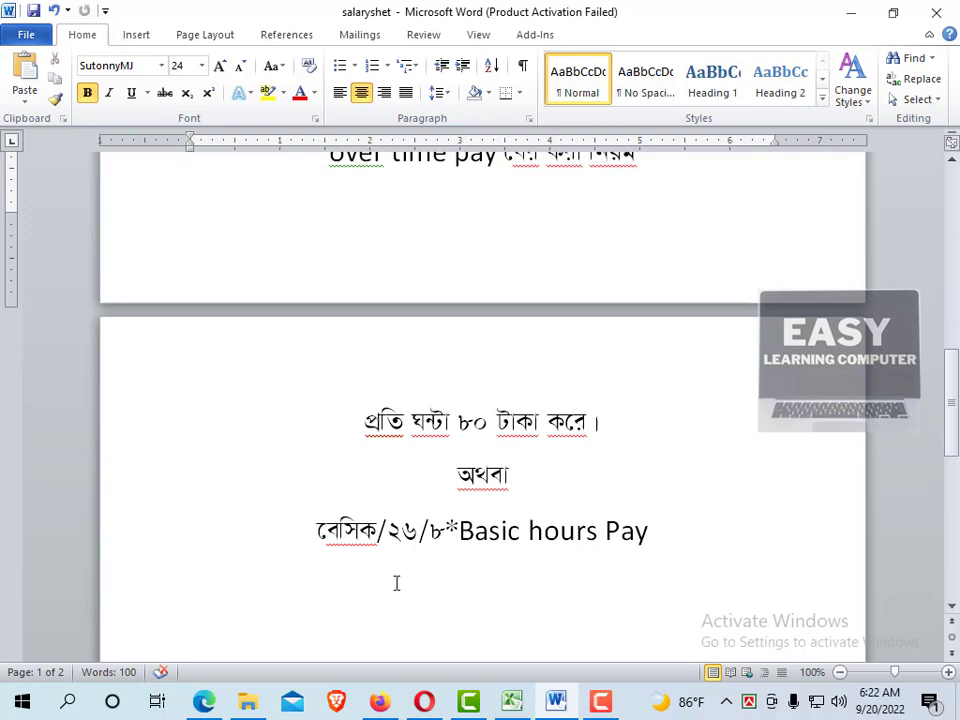
Enter =D4/26/8*H4 in I4 so the first over time pay shows 991.5865385
left_click(514, 706)
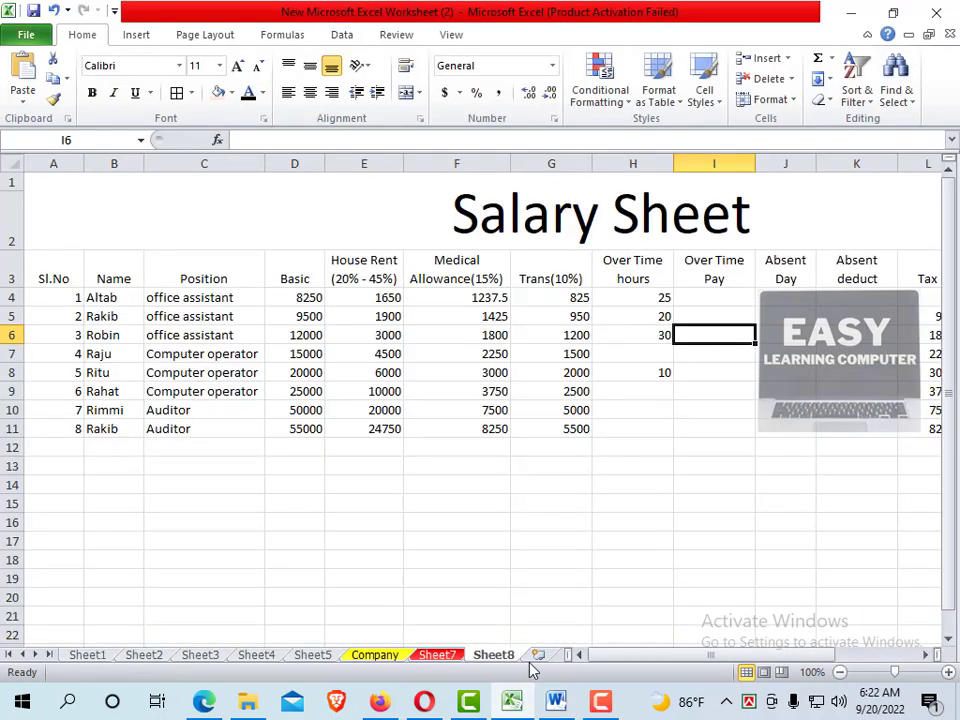
left_click(713, 298)
type("=")
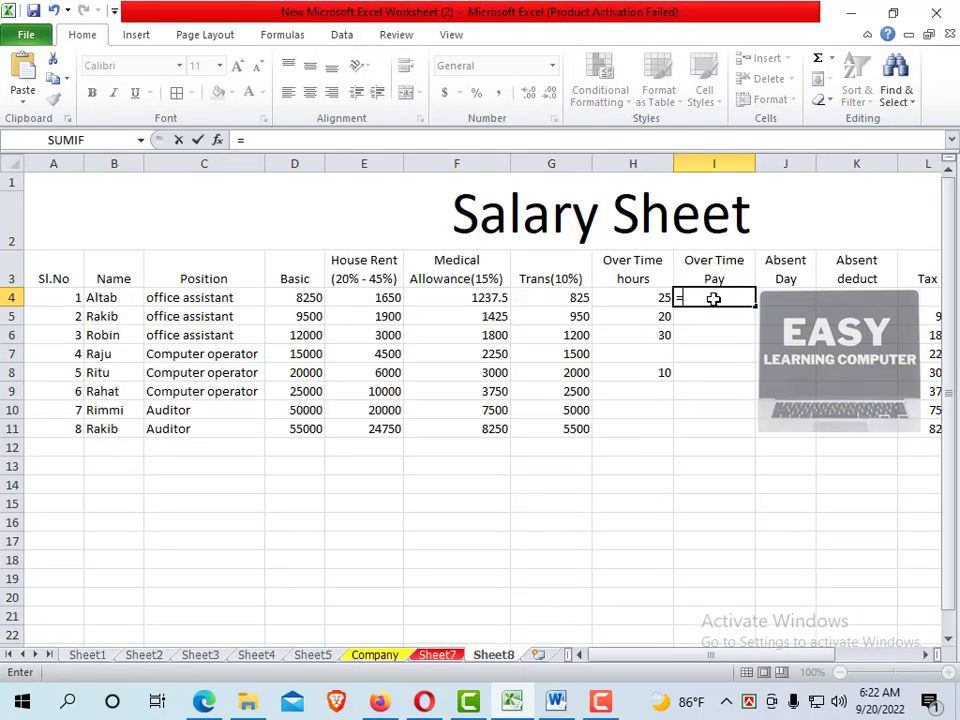
left_click(303, 298)
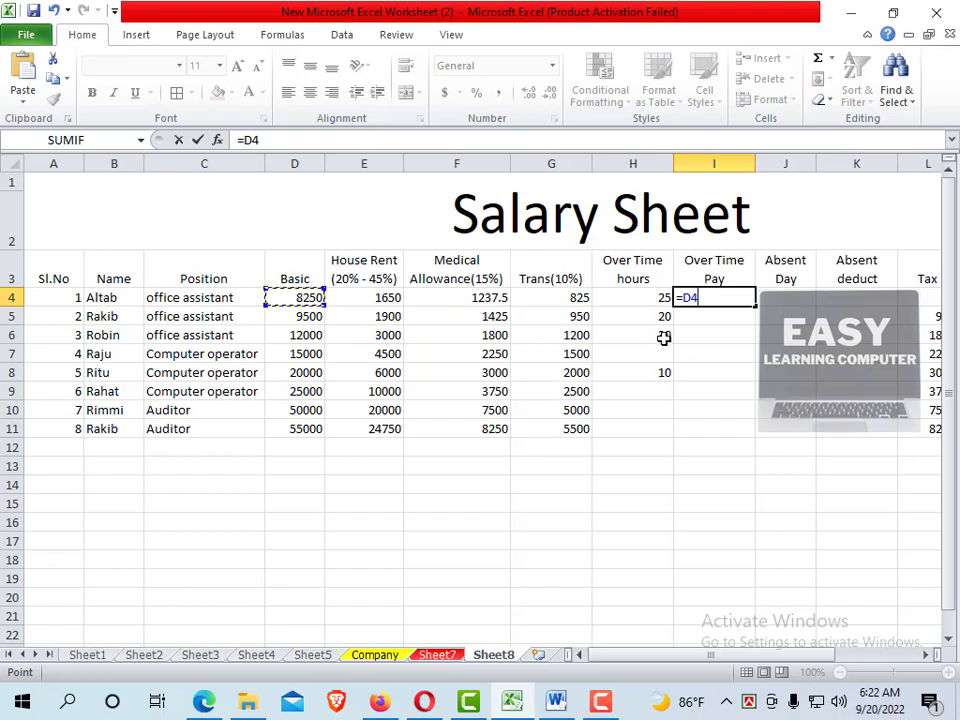
type("/")
type("26")
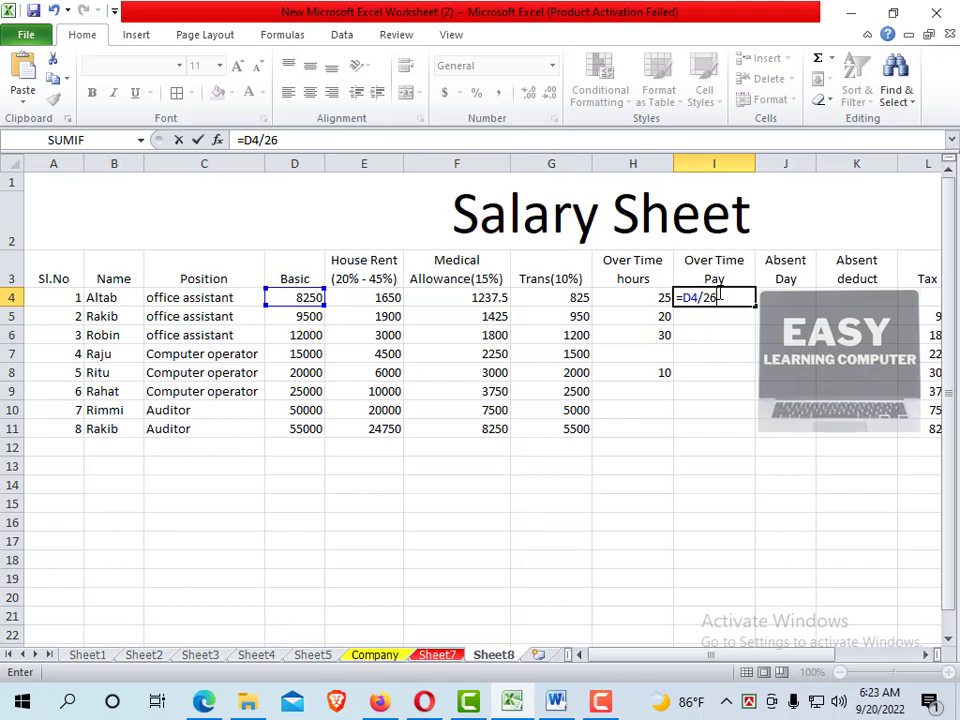
type("/8")
type("*")
left_click(649, 298)
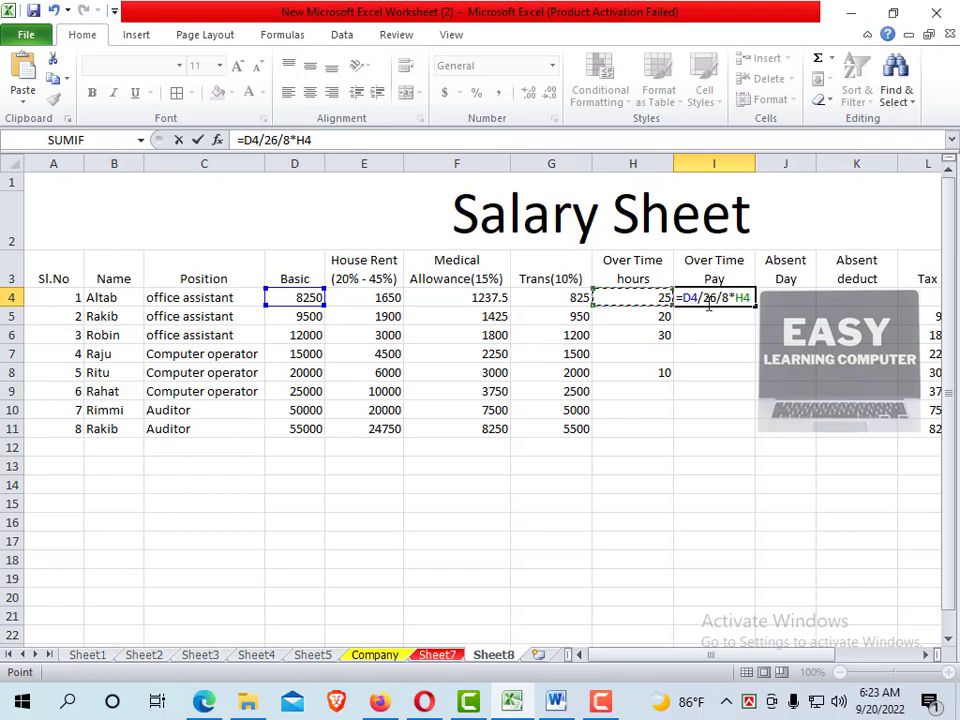
key("Return")
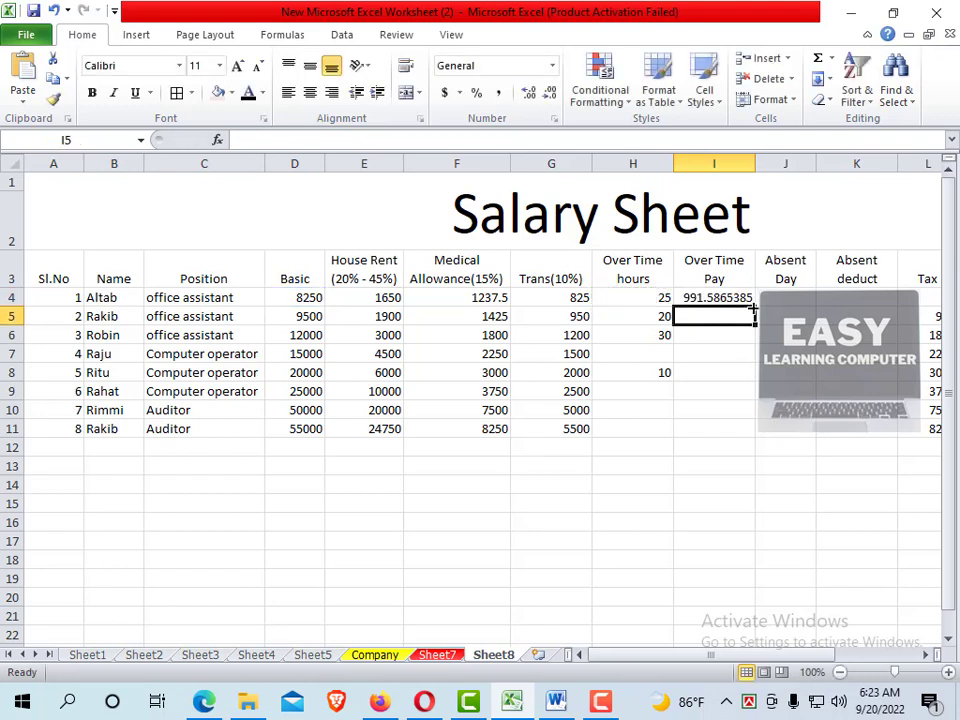
Fill the I4 over time pay formula down through I11
left_click(693, 297)
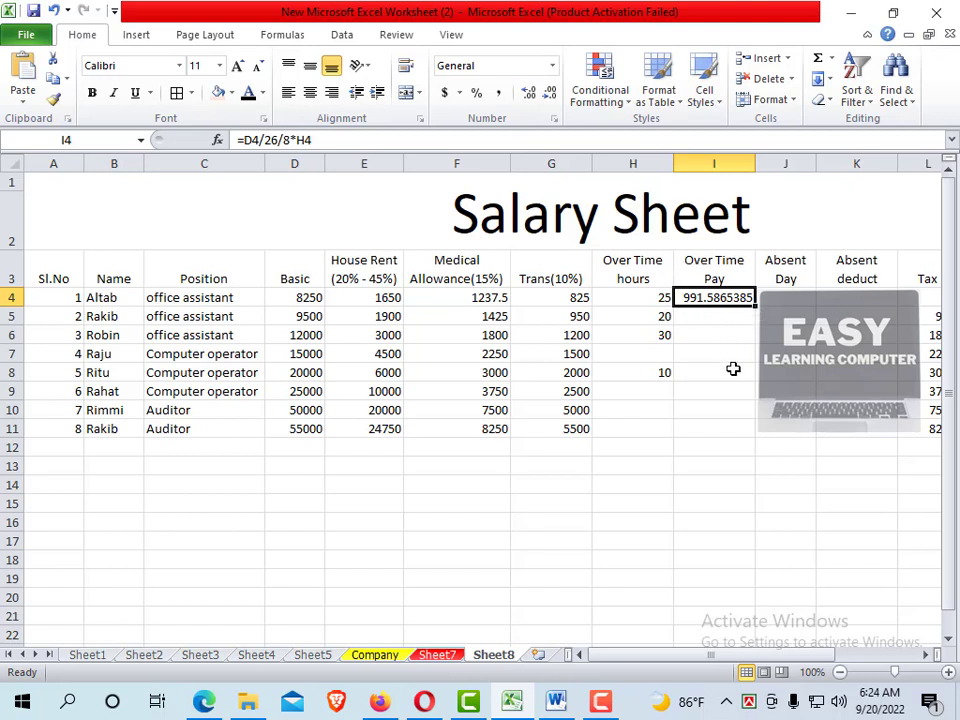
left_click_drag(755, 307, 766, 440)
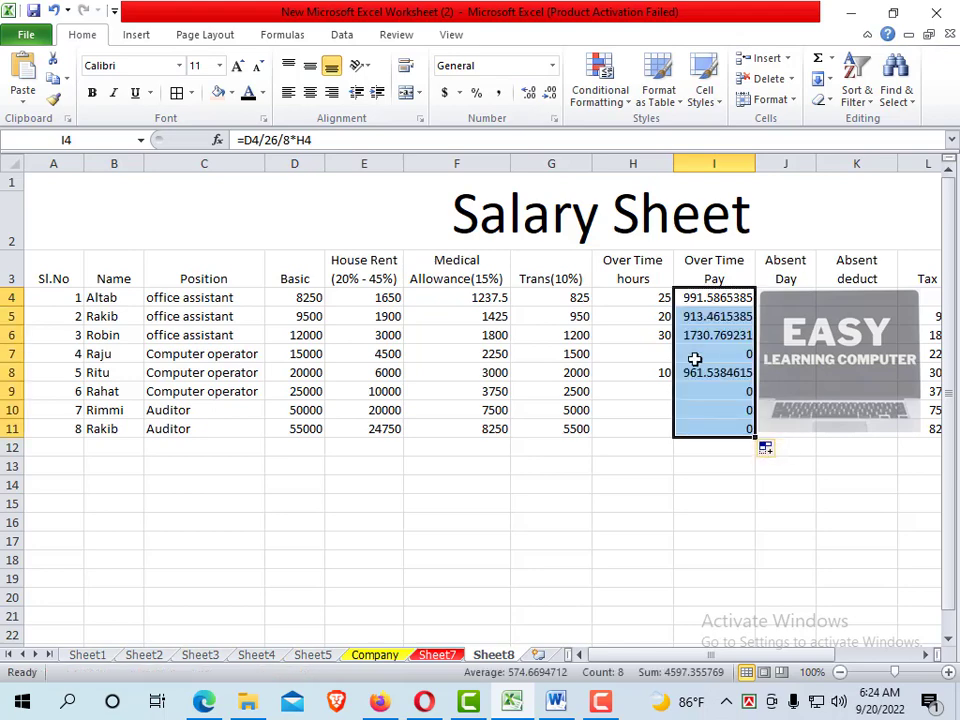
left_click(645, 350)
Enter 25 overtime hours in H7 and 20 in H11
type("2")
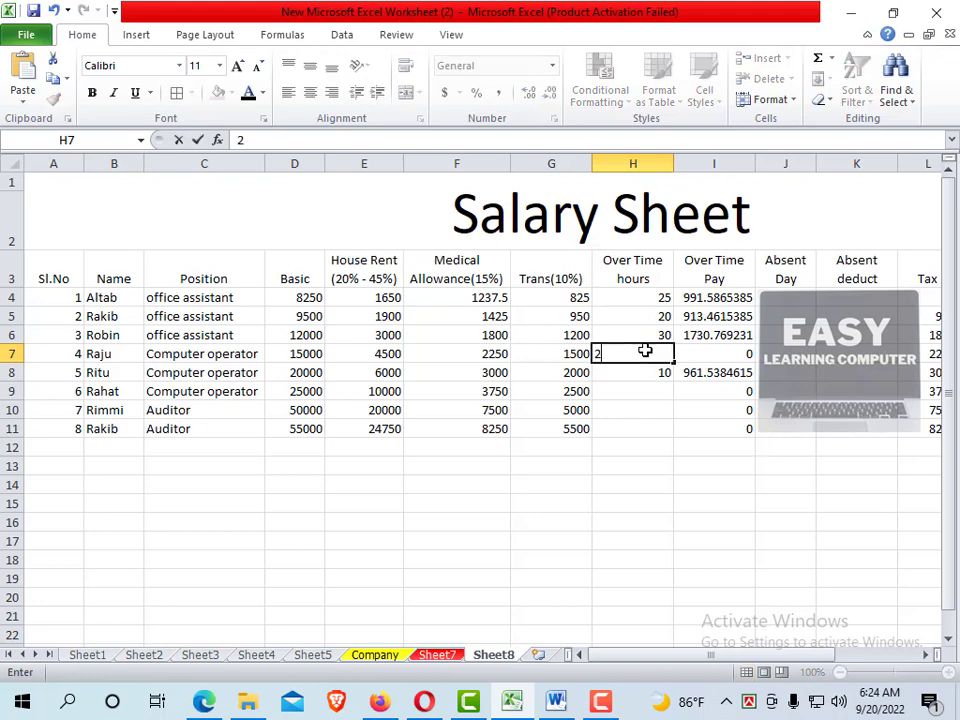
type("5")
left_click(735, 430)
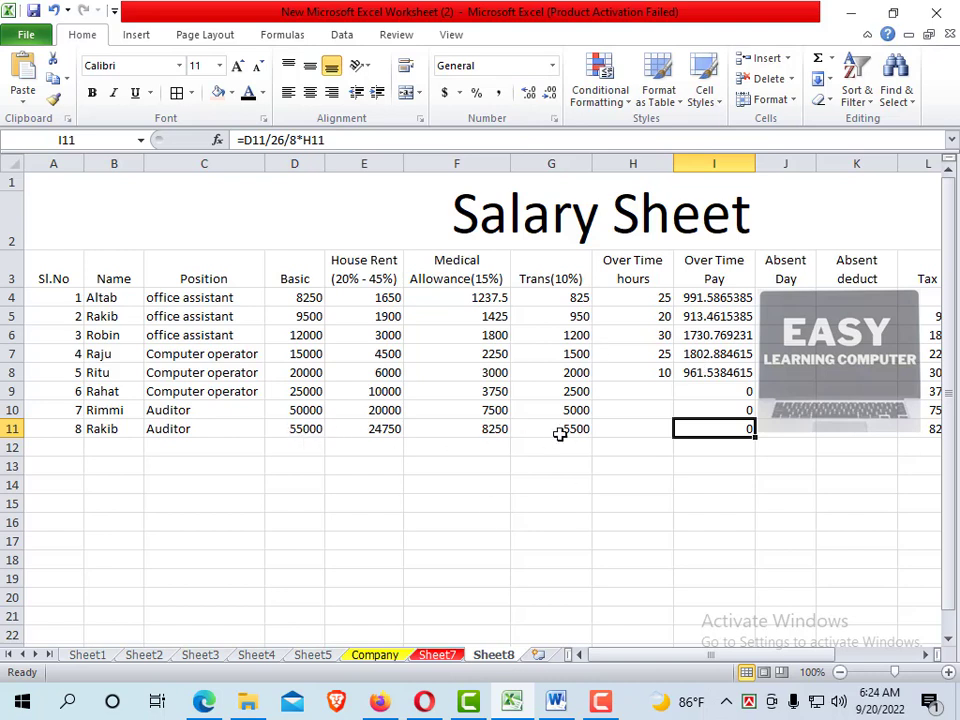
left_click(638, 427)
type("2")
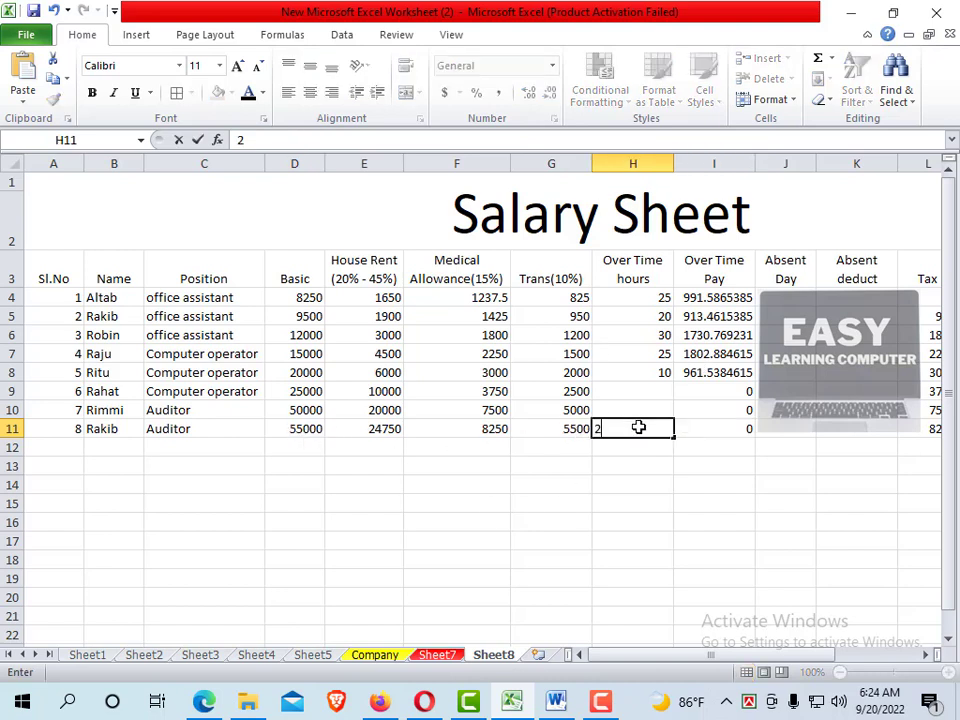
type("0")
left_click(742, 450)
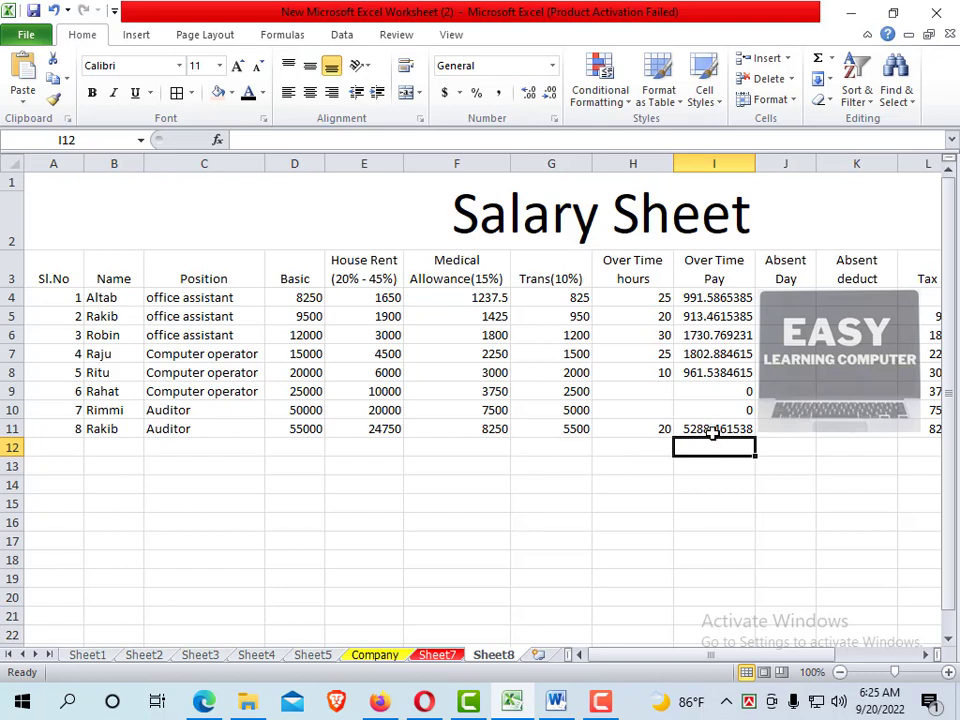
left_click_drag(657, 656, 707, 657)
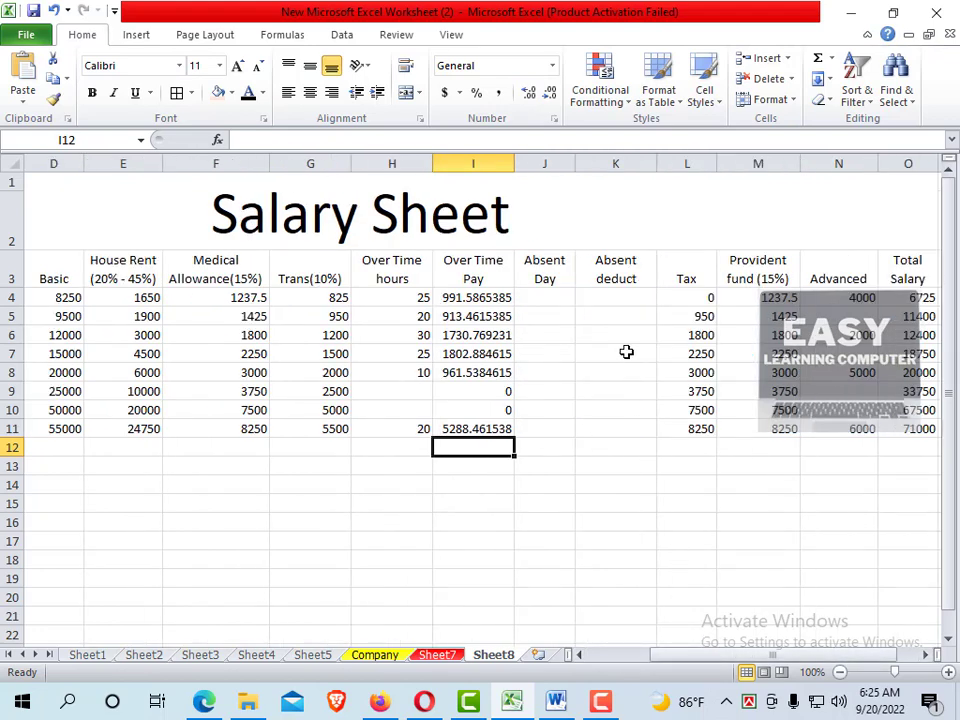
Enter 5, 7 and 3 absent days in J4, J5 and J6
left_click(550, 302)
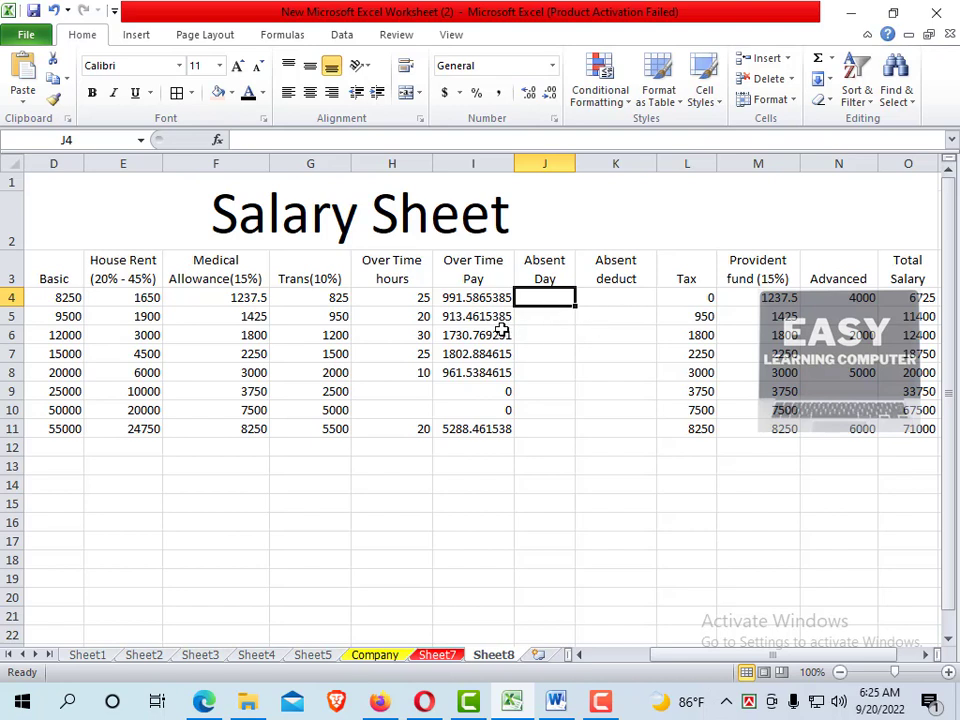
key("Return")
left_click(551, 298)
type("5")
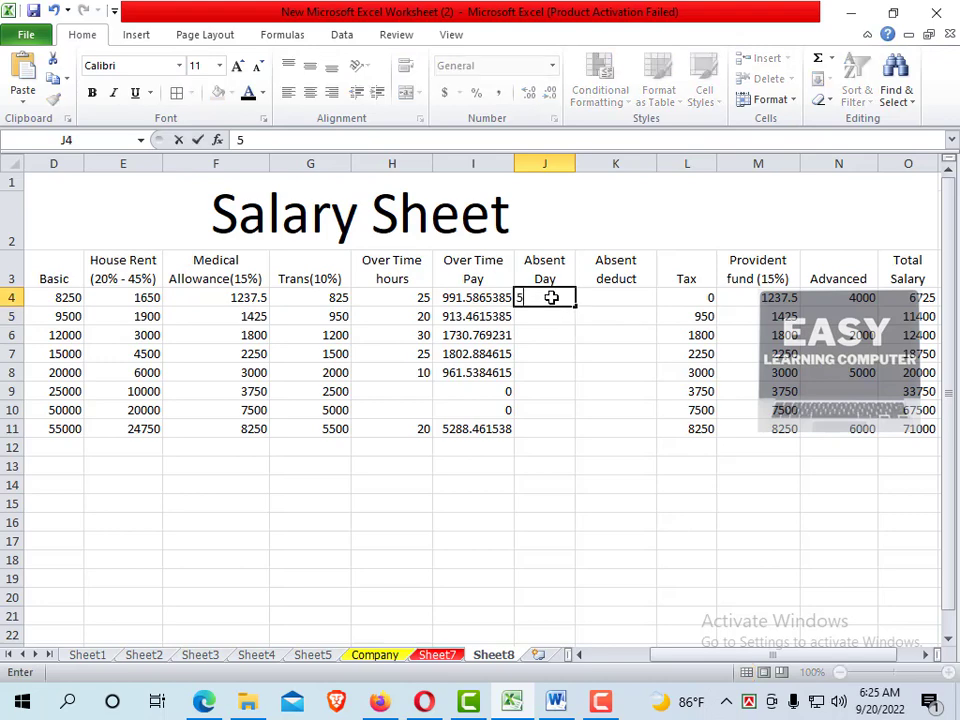
left_click(567, 316)
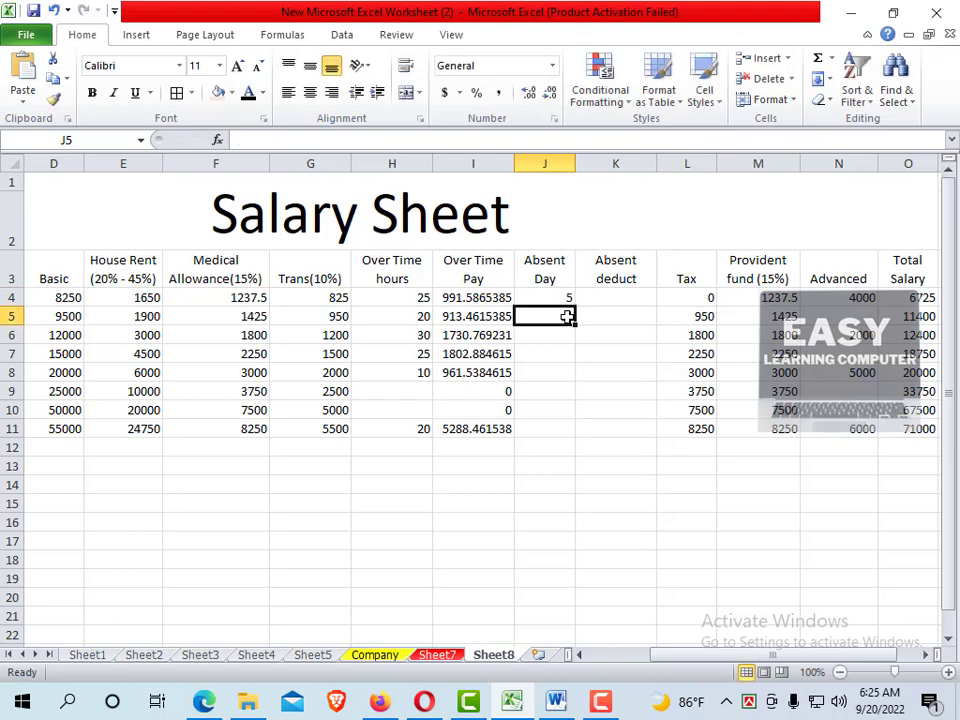
type("7")
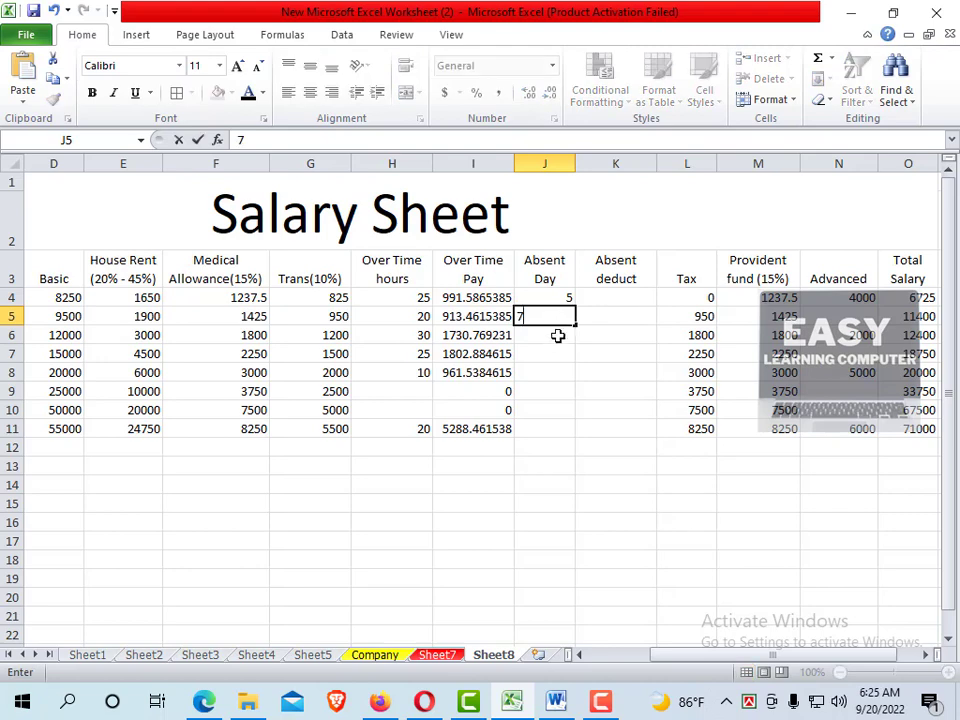
left_click(557, 335)
type("3")
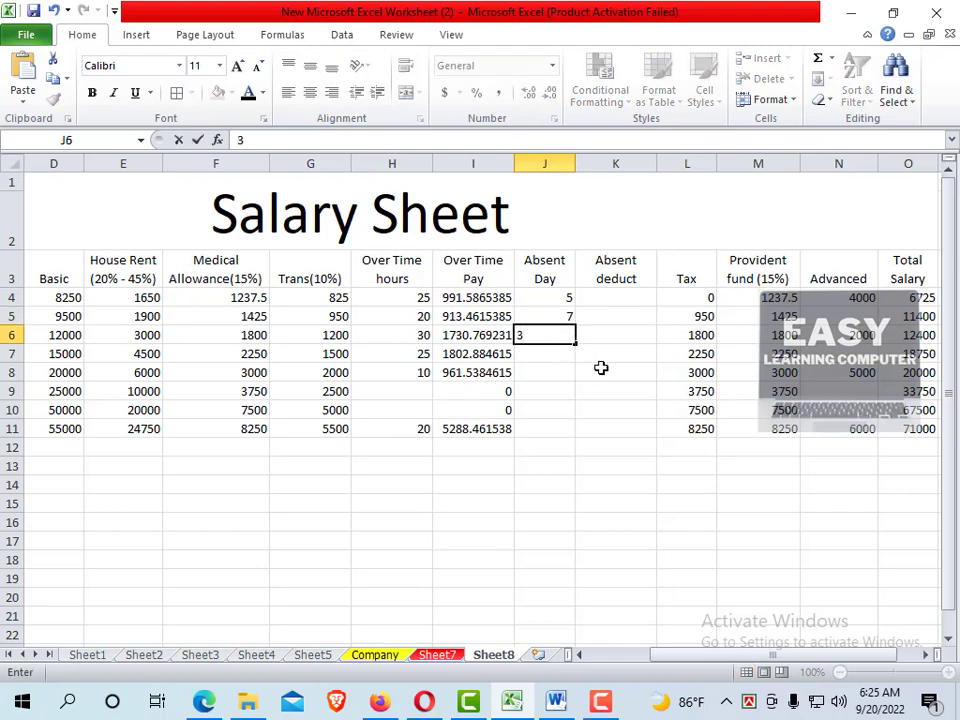
left_click(611, 336)
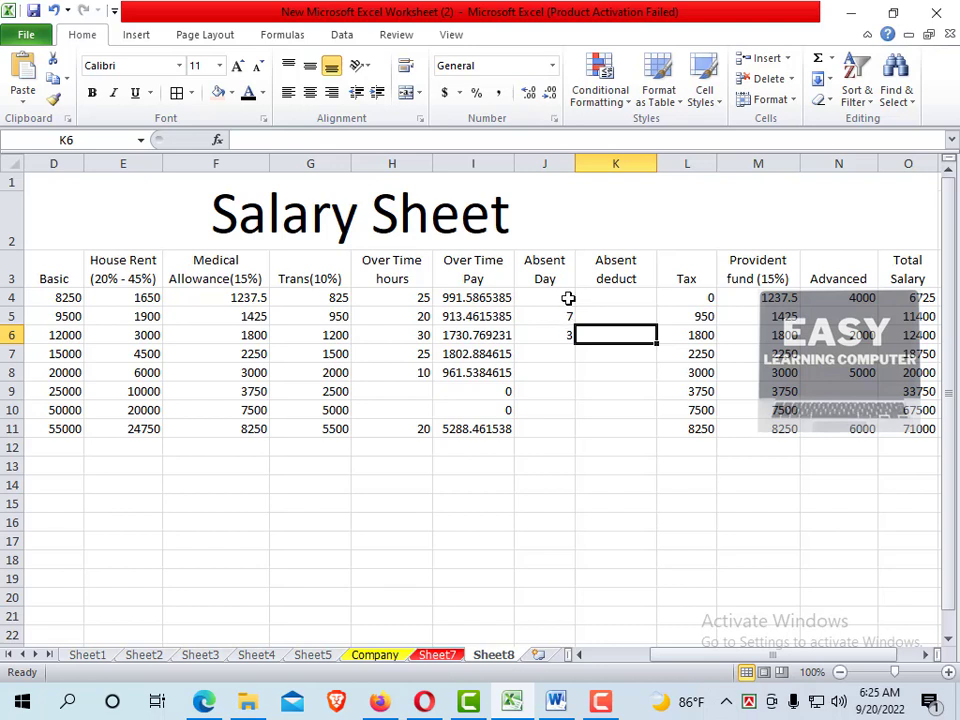
left_click(624, 296)
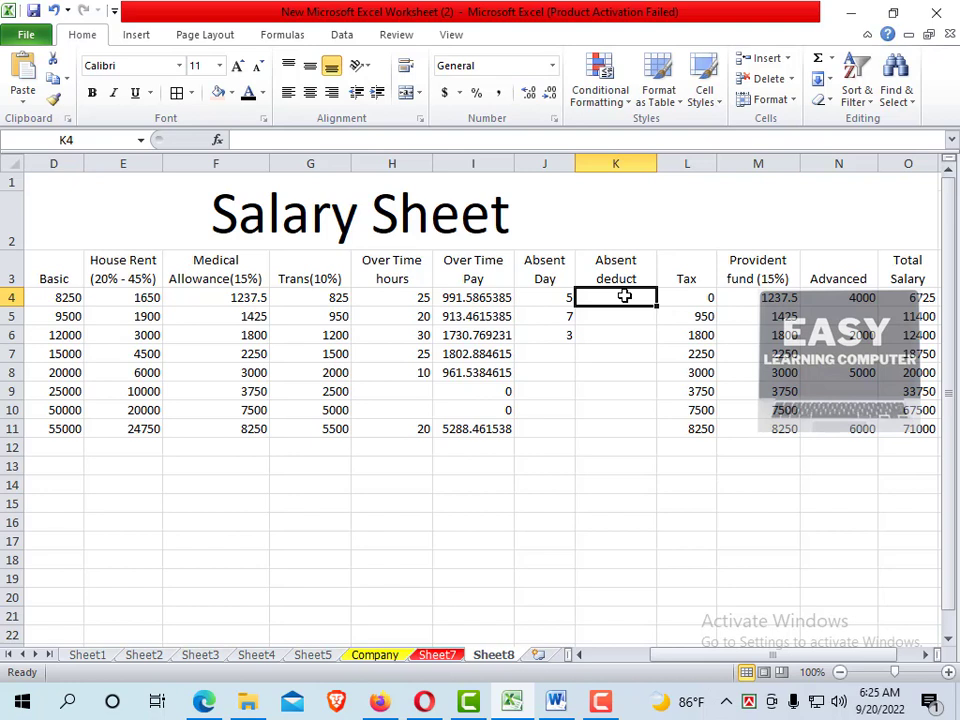
Enter =D4/26*J4 in K4 so the first Absent deduct shows 1586.538462
left_click(634, 321)
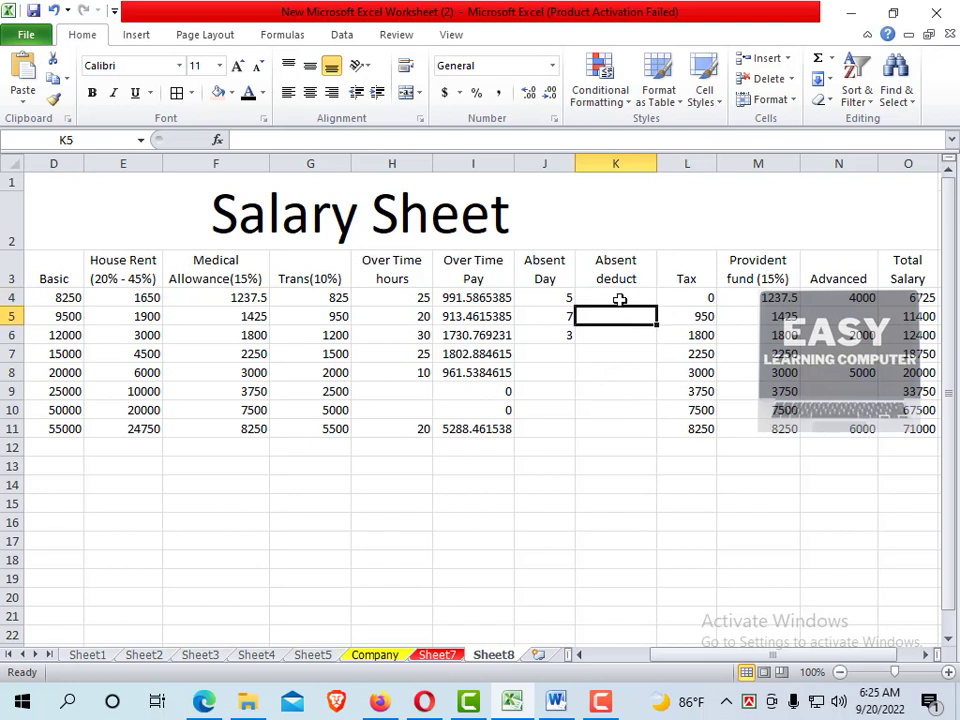
left_click(617, 298)
type("=")
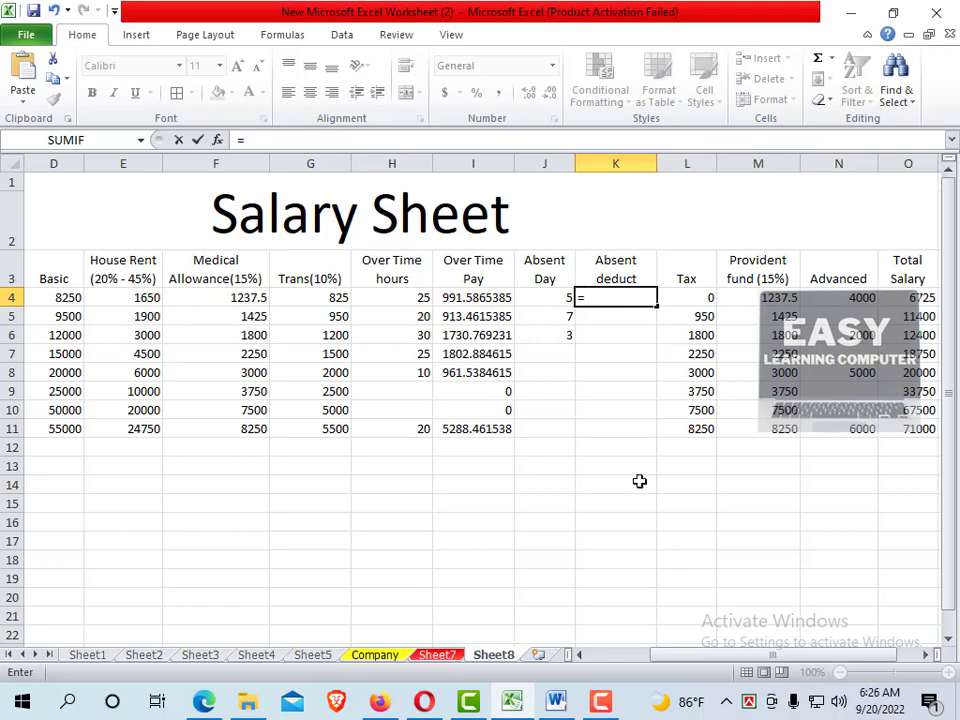
left_click(640, 654)
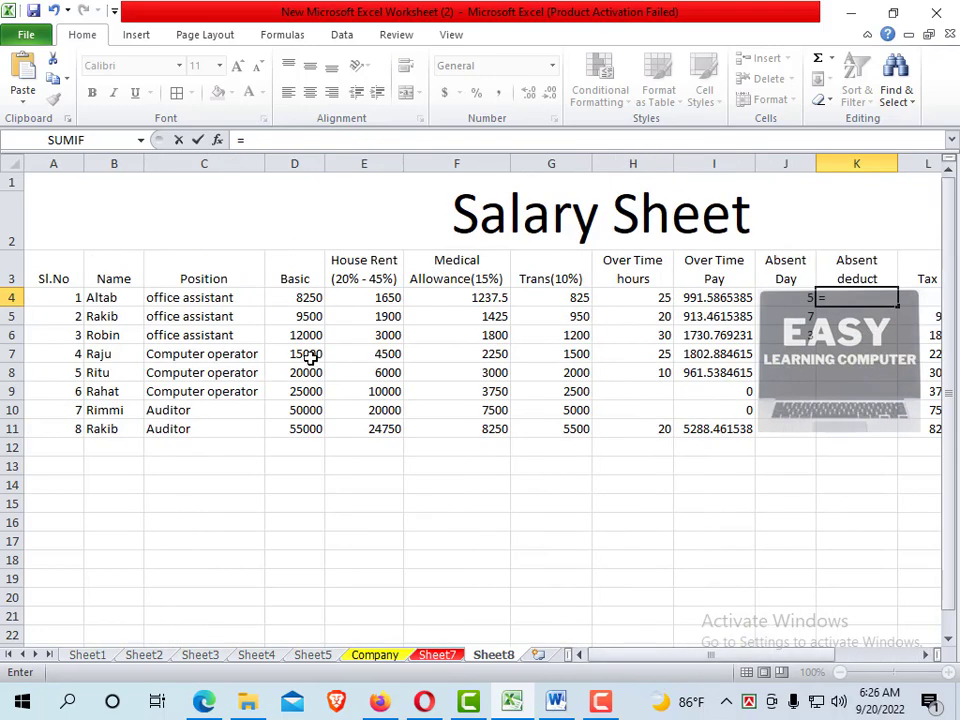
left_click(292, 300)
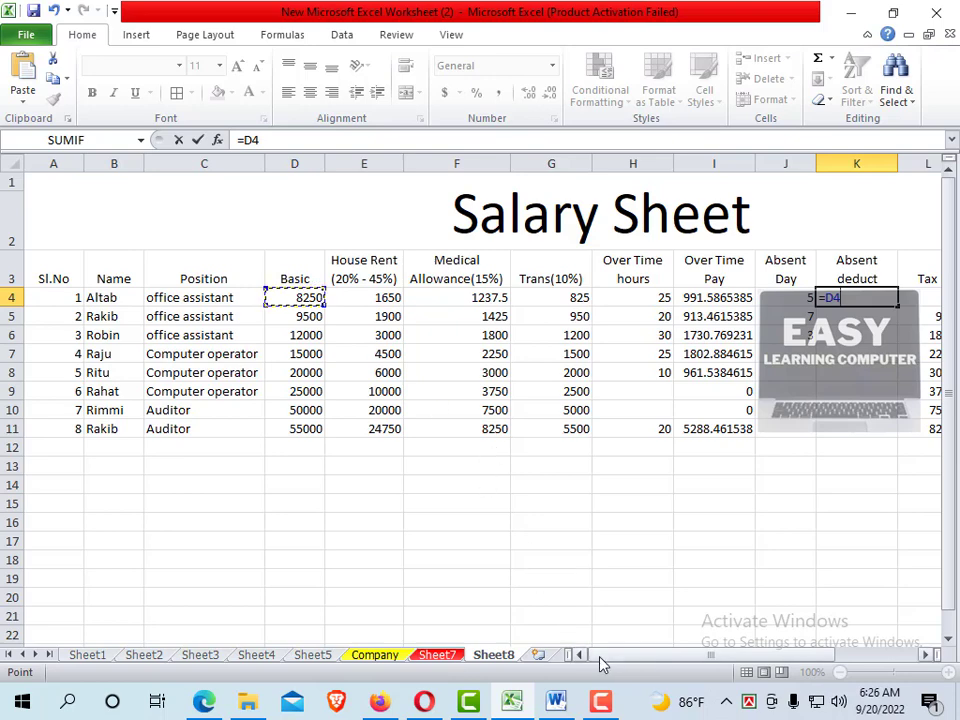
left_click_drag(603, 663, 671, 660)
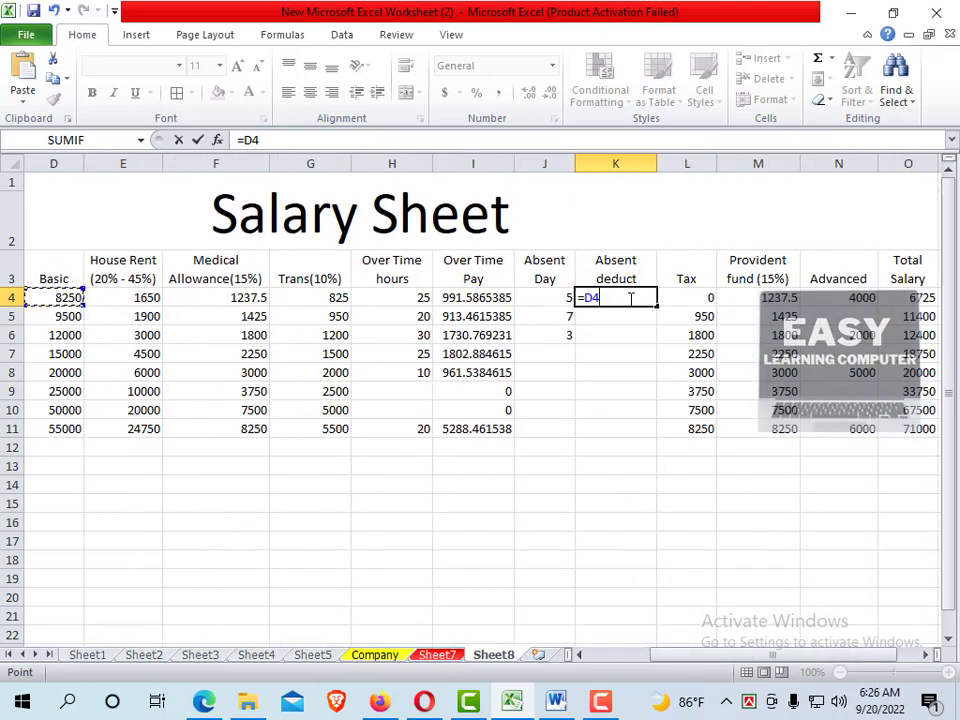
type("/")
type("26")
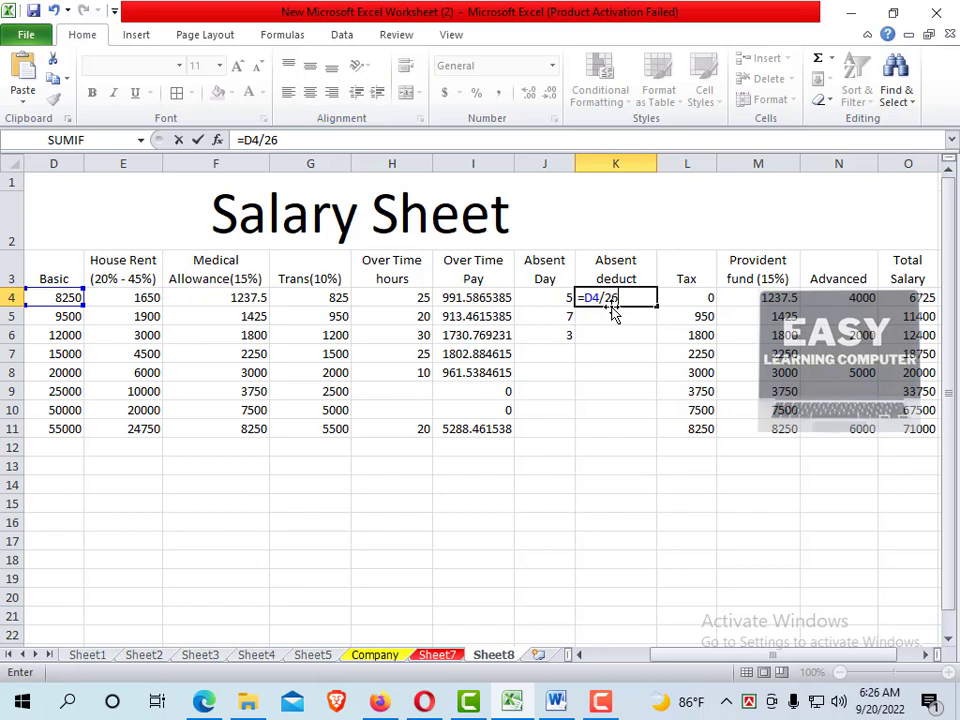
type("*")
left_click(554, 296)
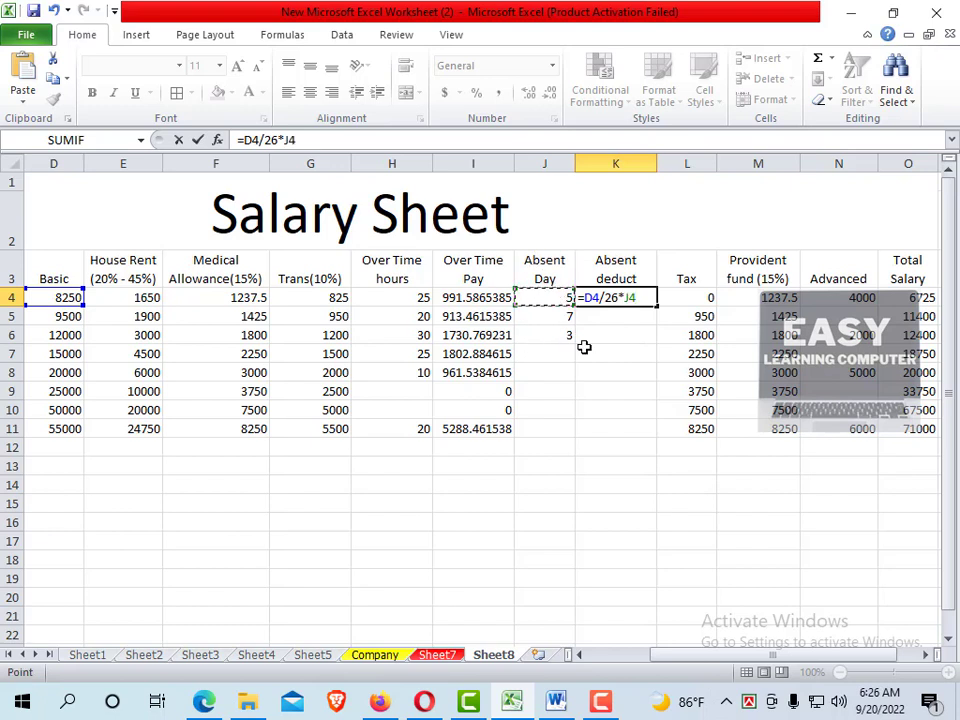
key("Return")
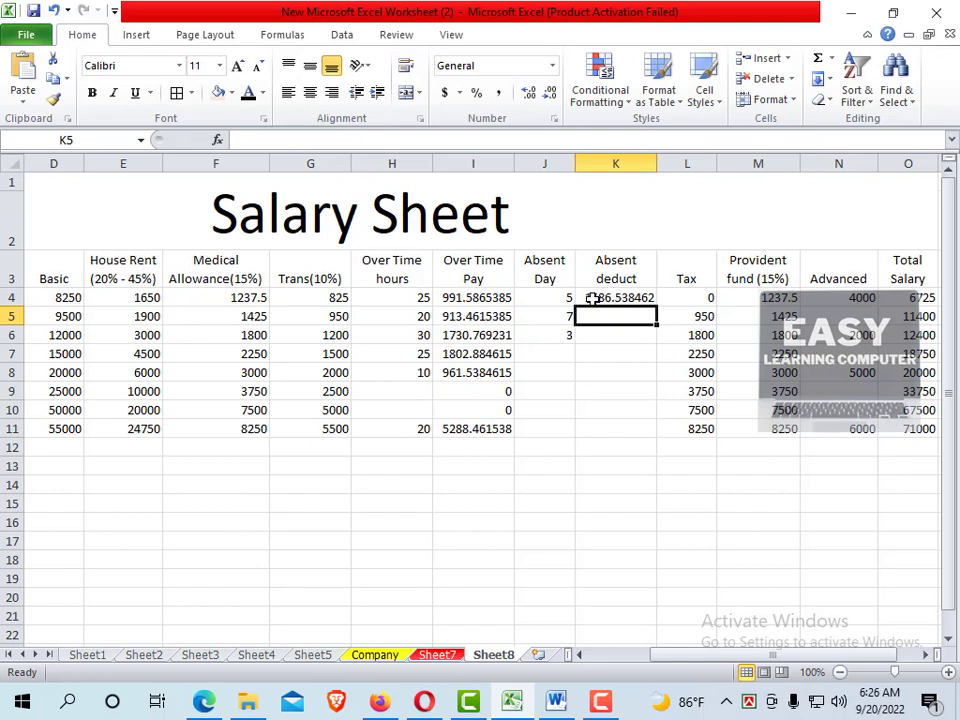
left_click(591, 299)
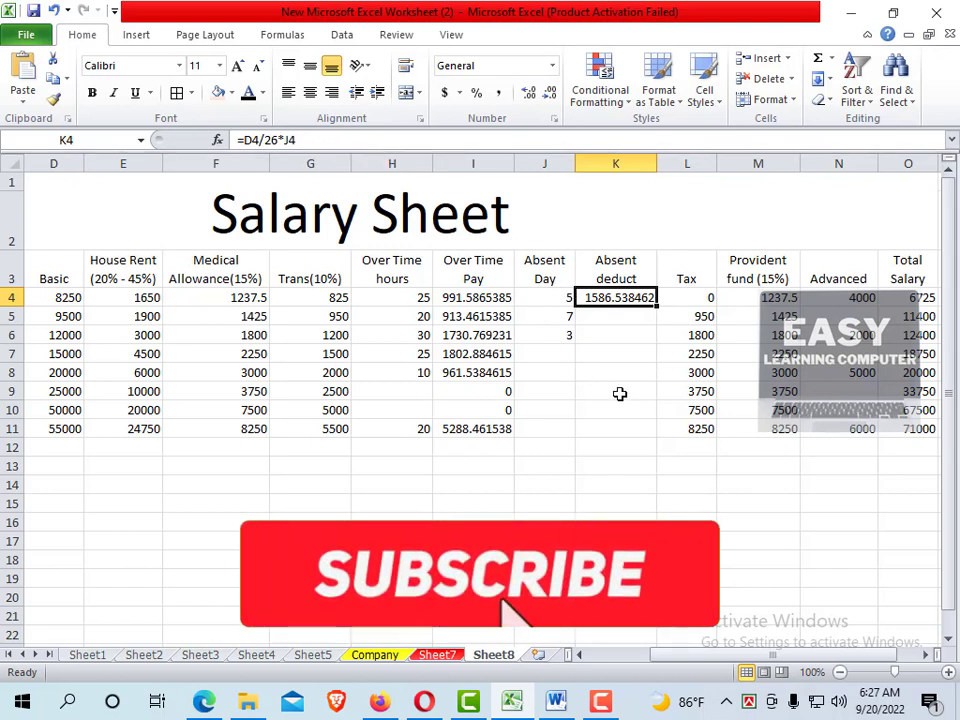
Fill the K4 Absent deduct formula down through K11
left_click(632, 316)
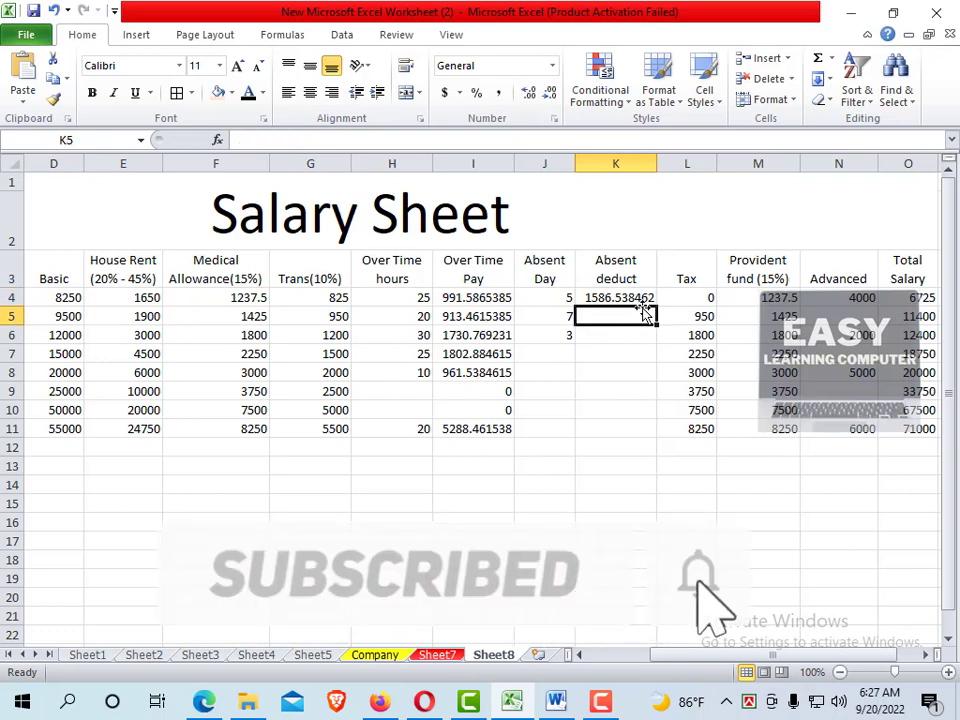
left_click(621, 298)
left_click_drag(657, 310, 660, 320)
left_click(667, 336)
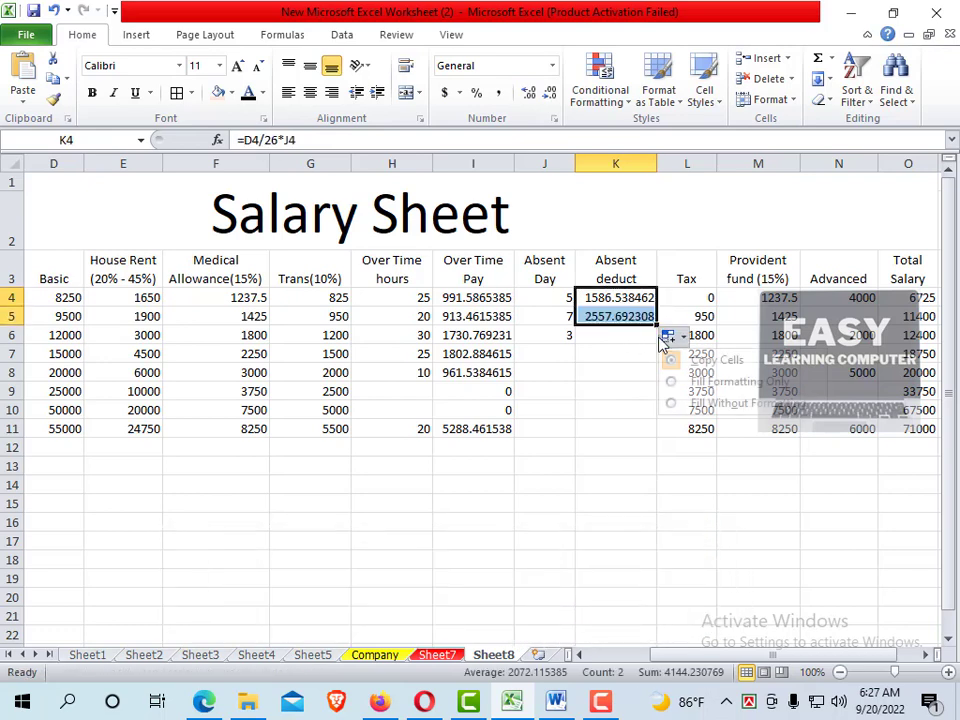
left_click(634, 349)
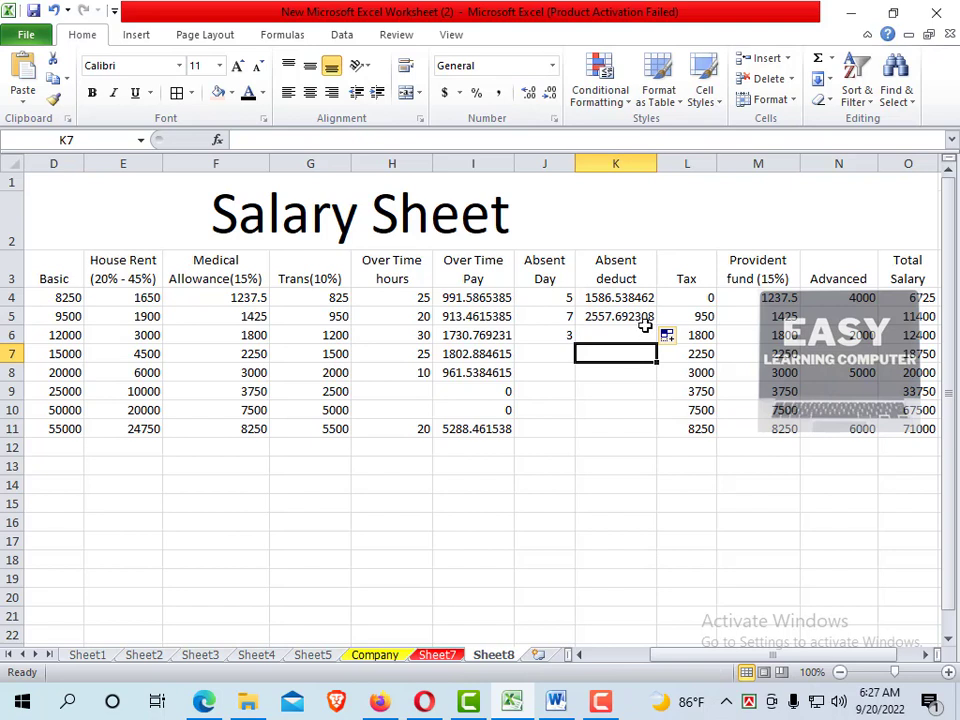
left_click(643, 318)
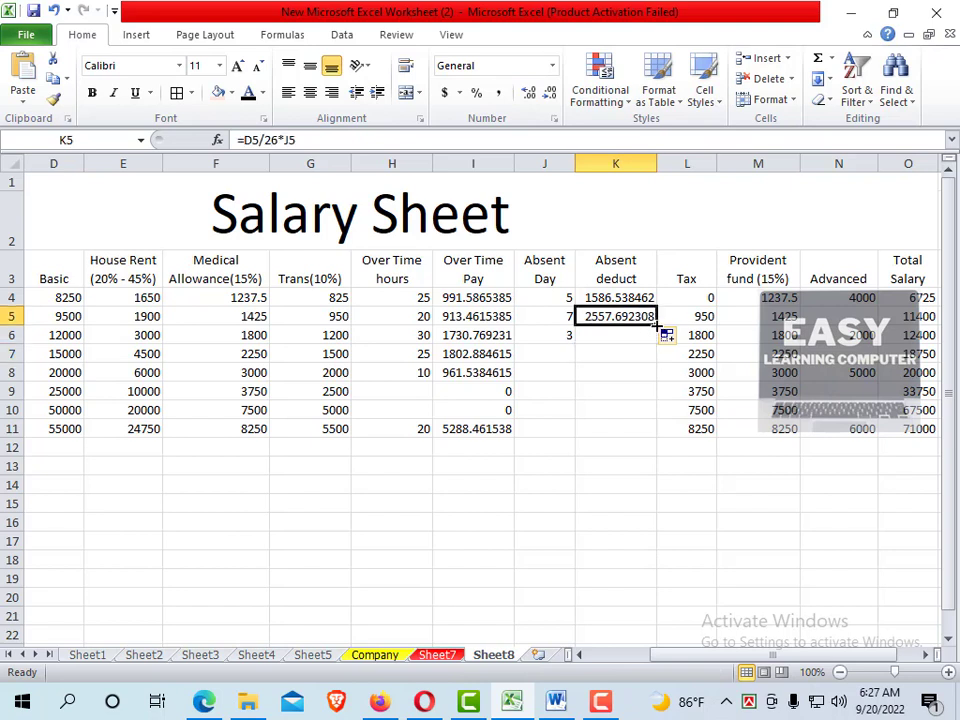
left_click_drag(656, 325, 660, 340)
left_click(613, 355)
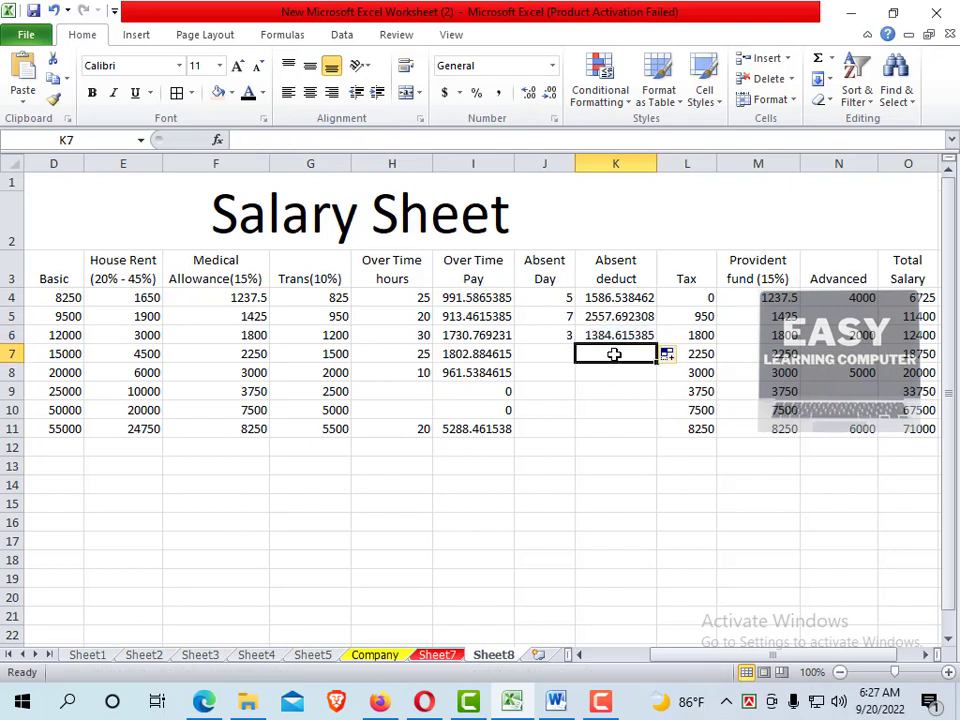
left_click(650, 333)
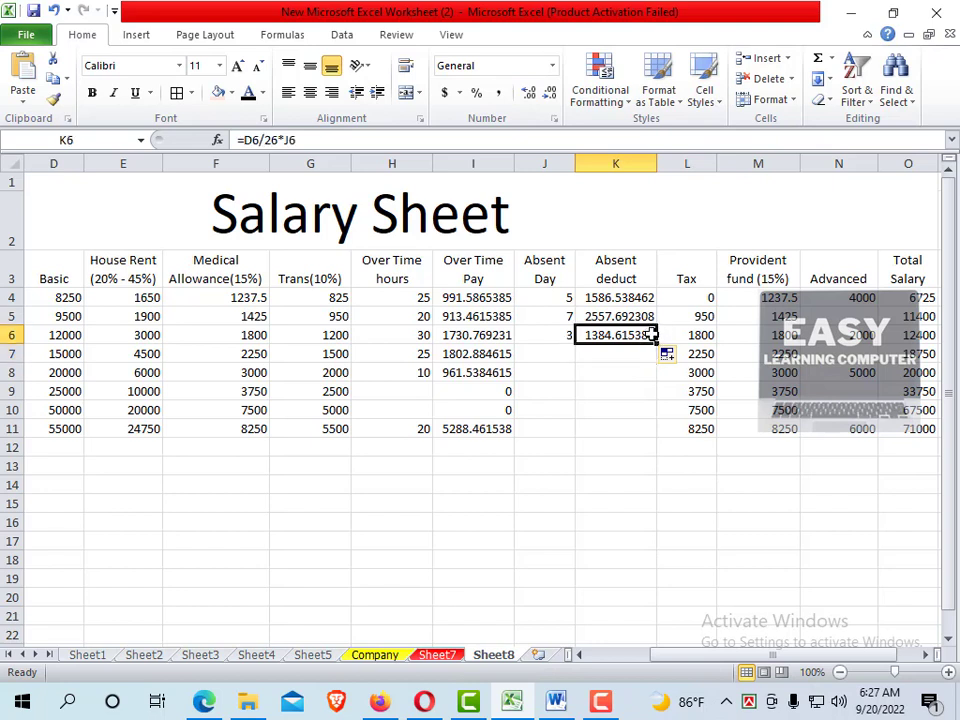
left_click_drag(657, 344, 650, 430)
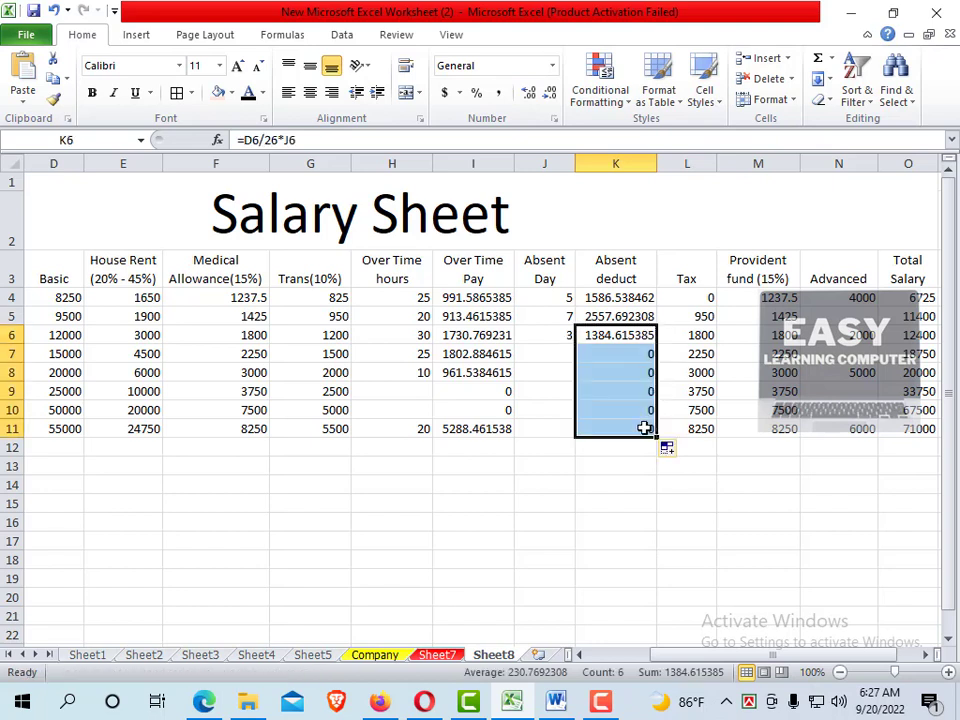
left_click(594, 390)
Enter 2 absent days in J8 and J11
left_click(557, 370)
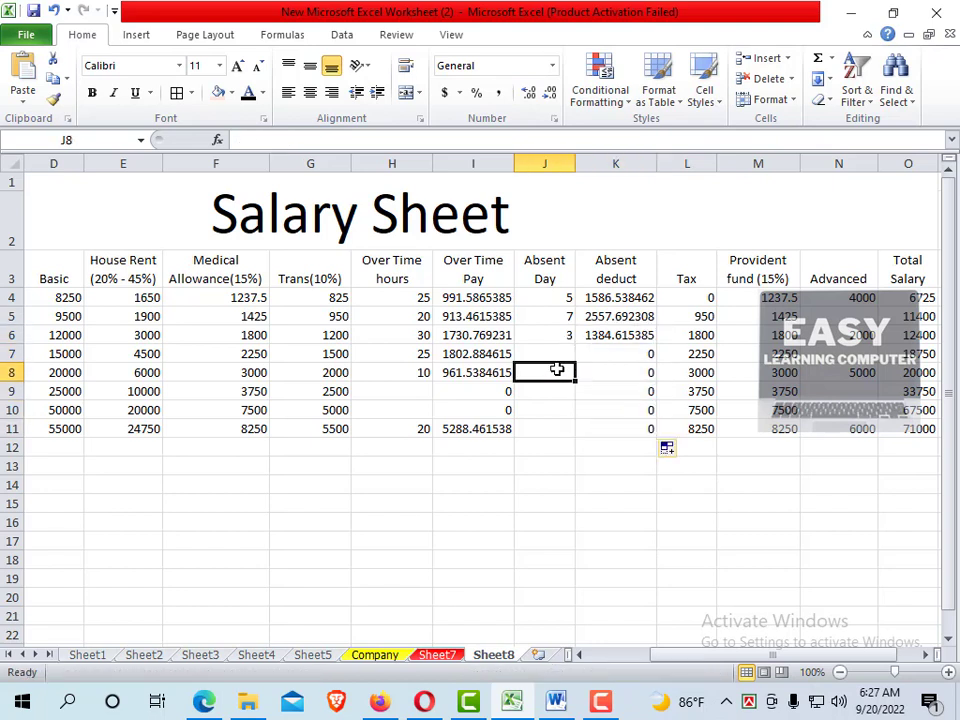
type("2")
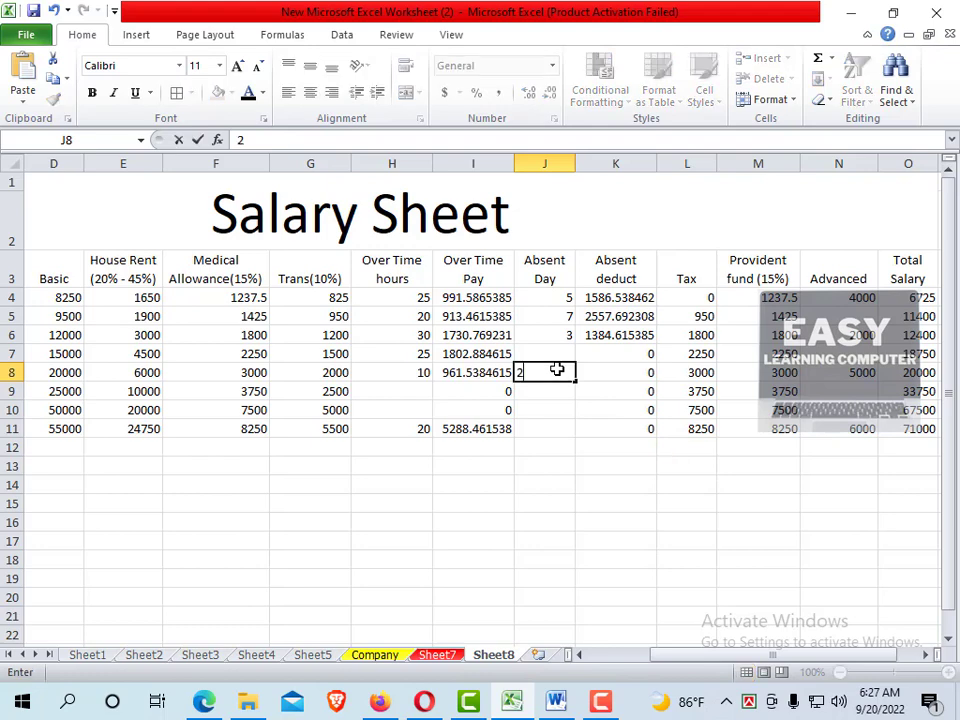
left_click(624, 449)
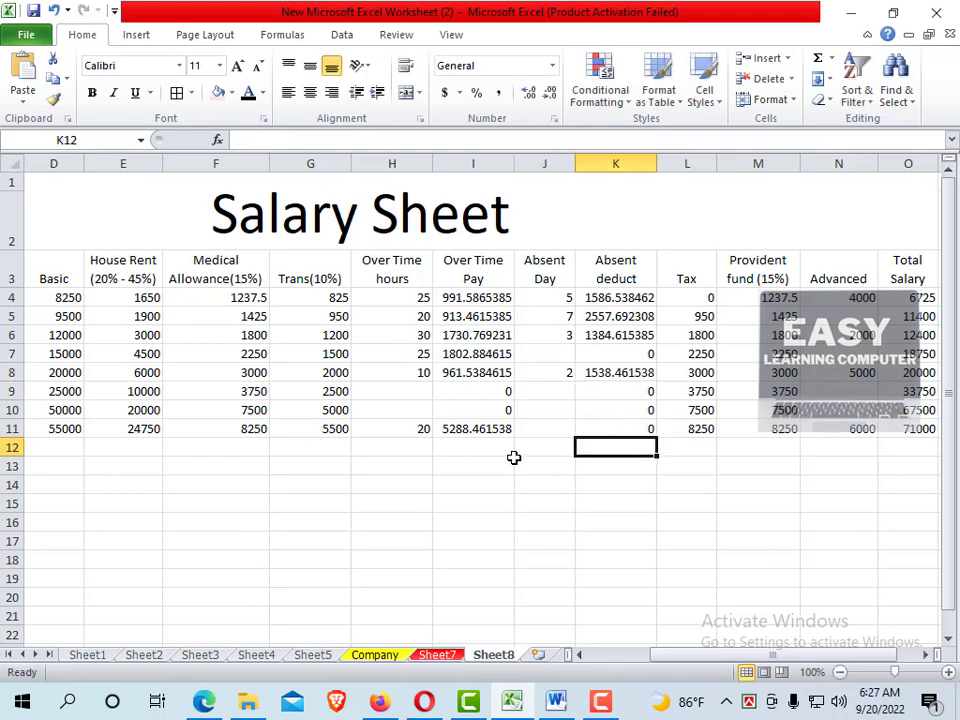
left_click(553, 428)
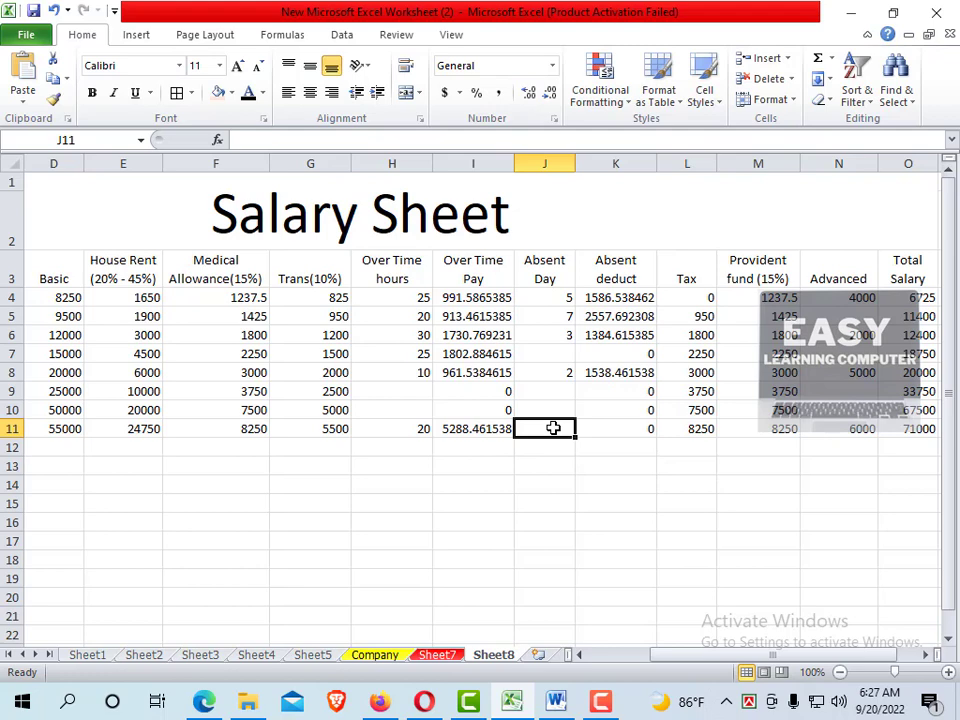
type("2")
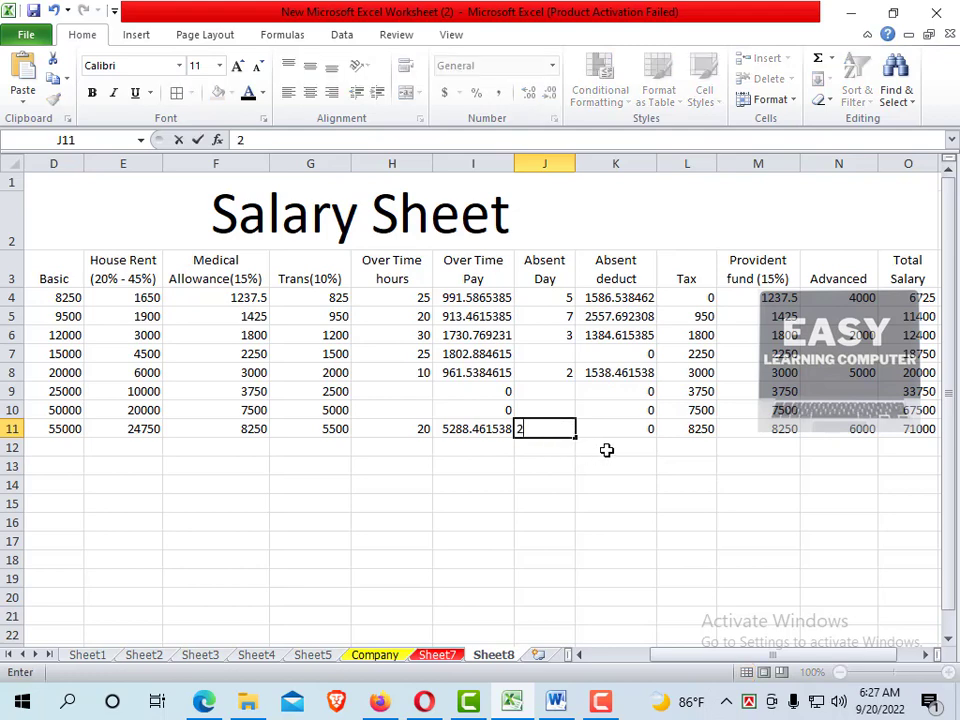
left_click(611, 451)
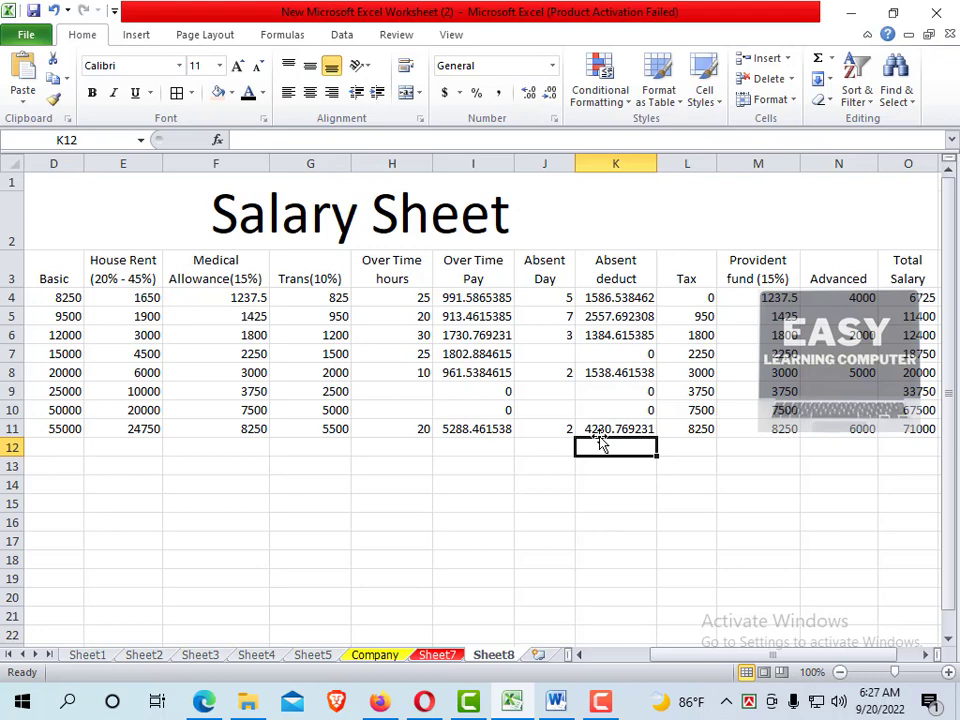
Enter =D6/26 in K15 to get the per-day amount 461.5384615
left_click(607, 498)
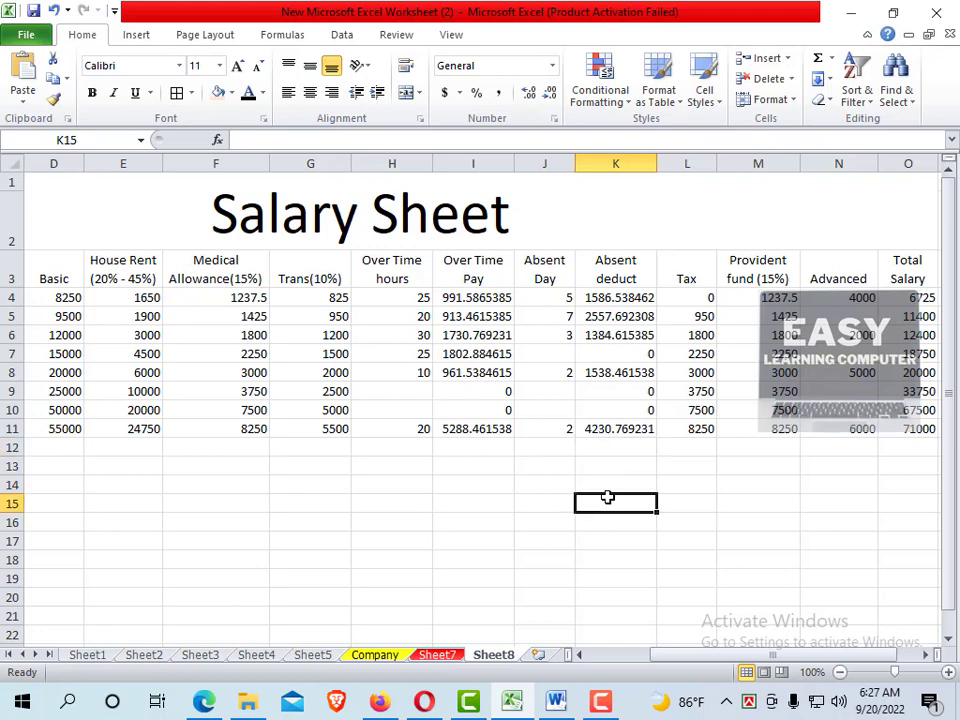
type("=")
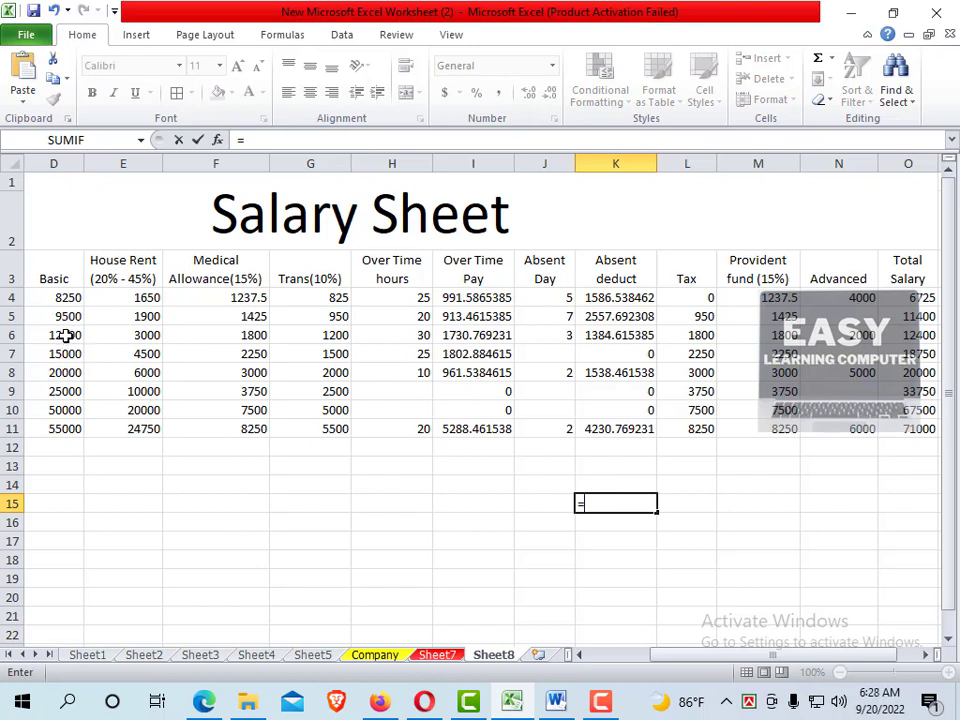
left_click(65, 336)
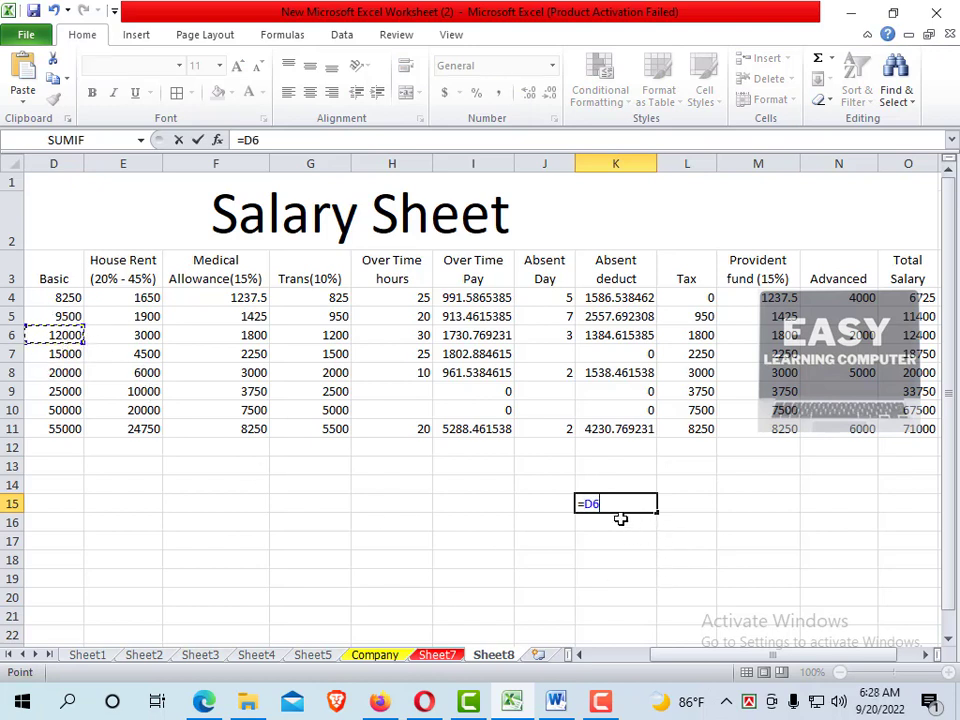
type("/")
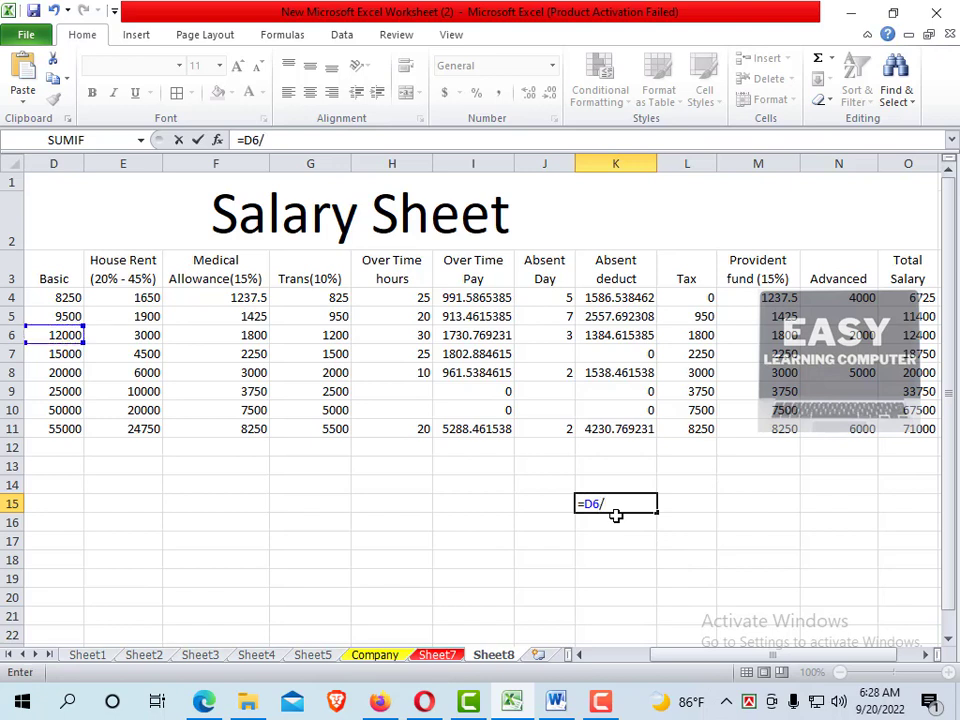
type("26")
key("Return")
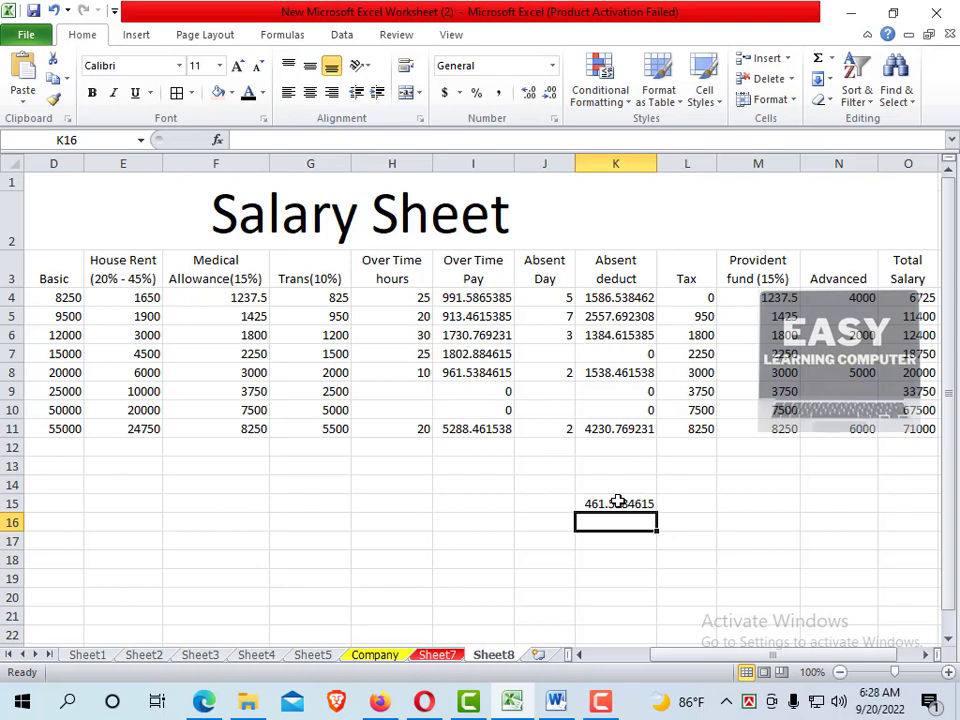
Enter =K15*26 in K16 to confirm it returns 12000
type("=")
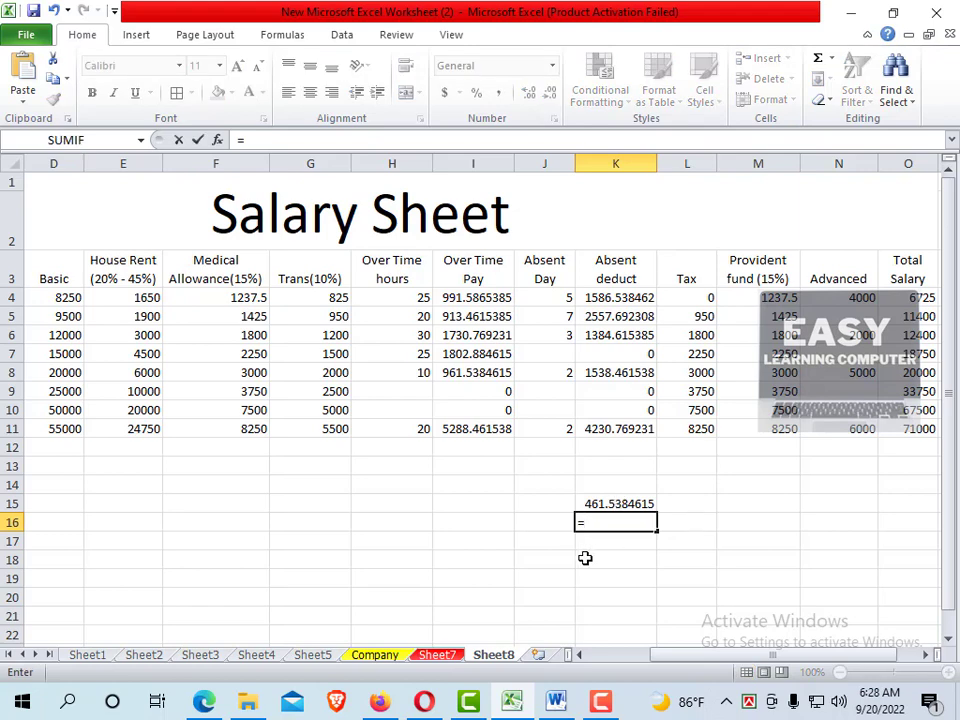
left_click(606, 505)
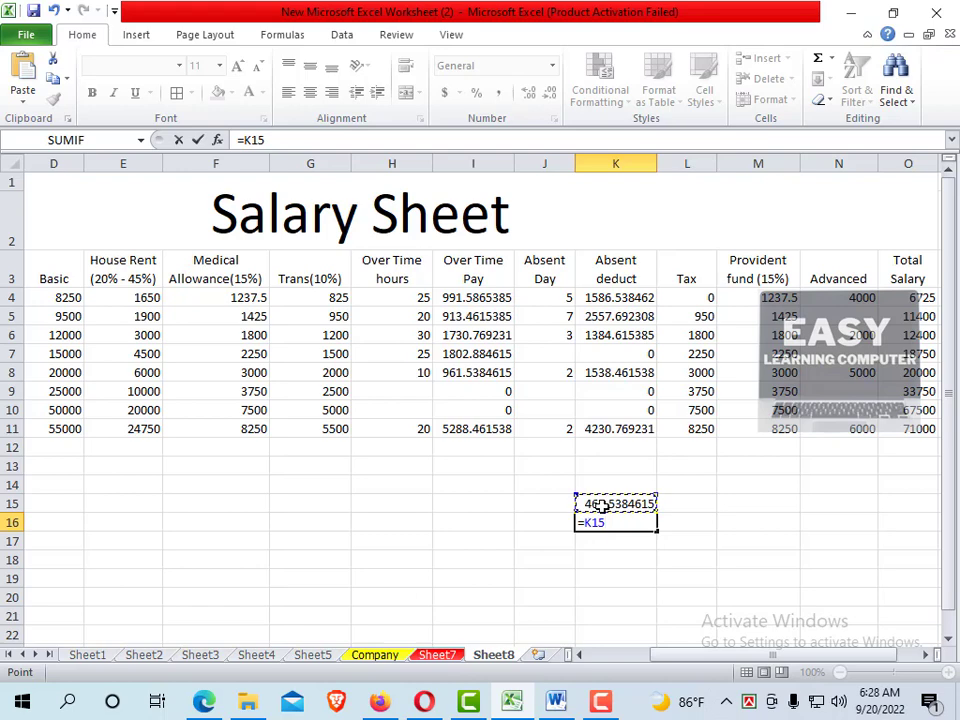
type("*")
type("26")
key("Return")
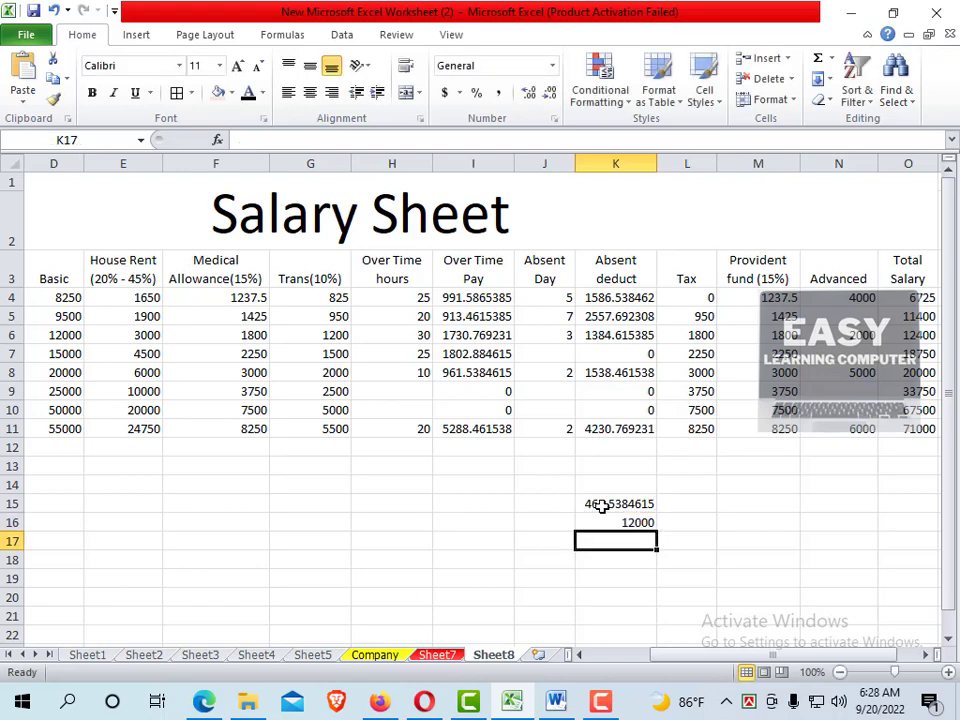
left_click(617, 523)
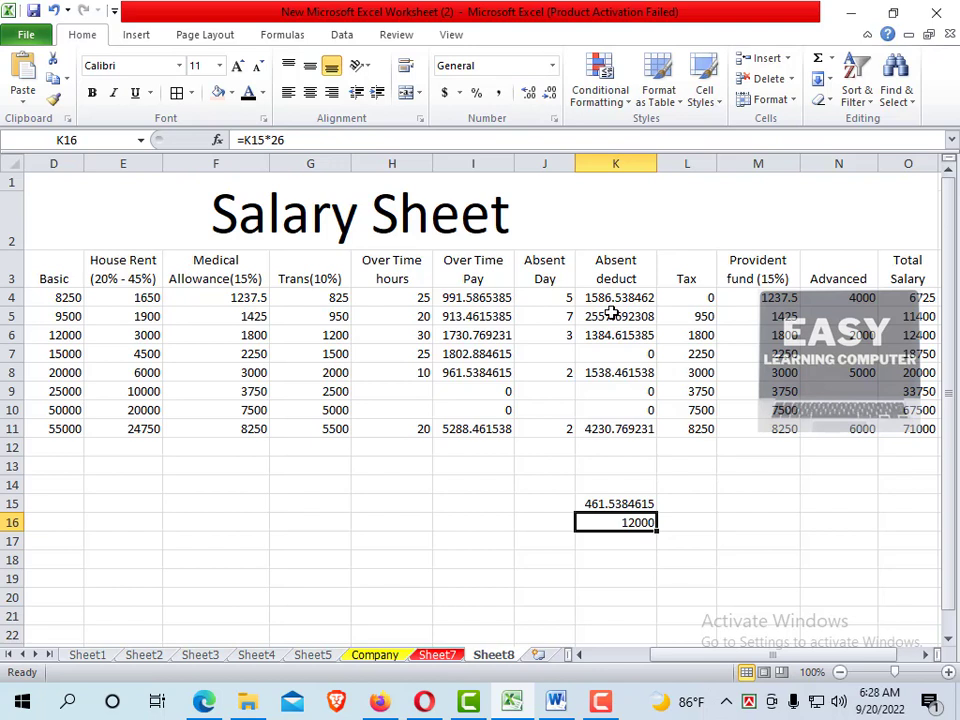
left_click(685, 448)
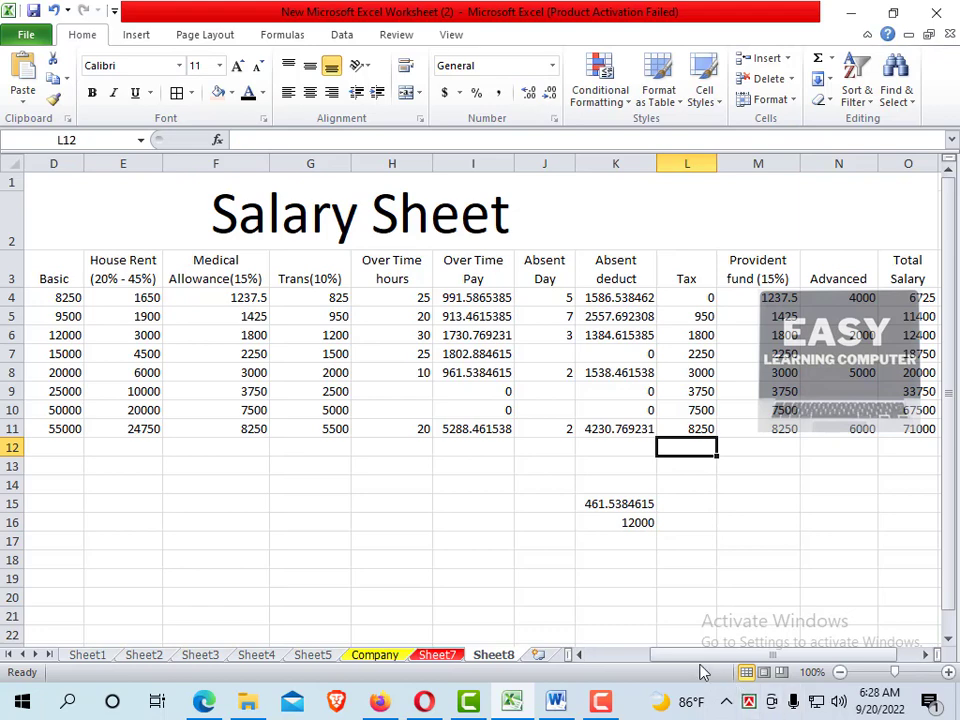
left_click_drag(697, 655, 793, 645)
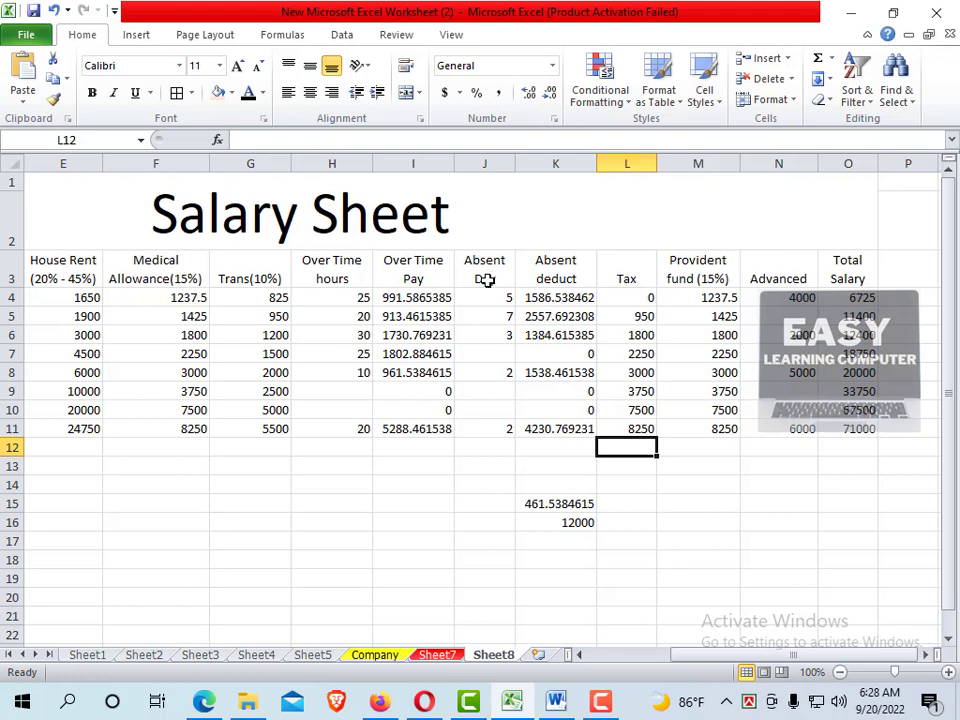
Delete the old Total Salary values in O4:O11, then select O4
left_click(851, 297)
left_click_drag(851, 297, 872, 430)
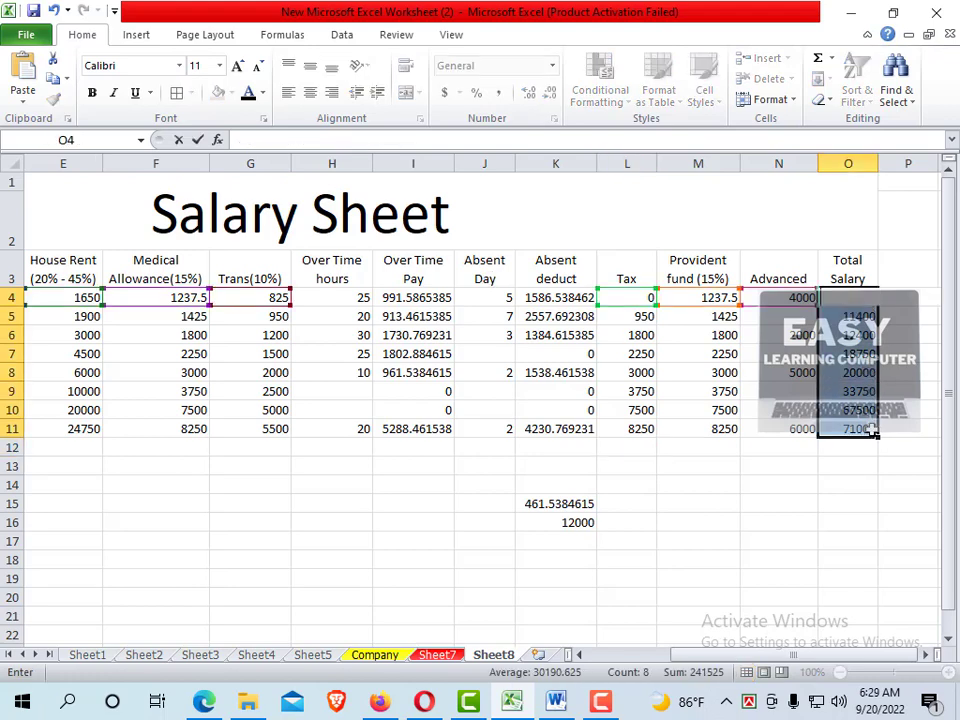
left_click(848, 484)
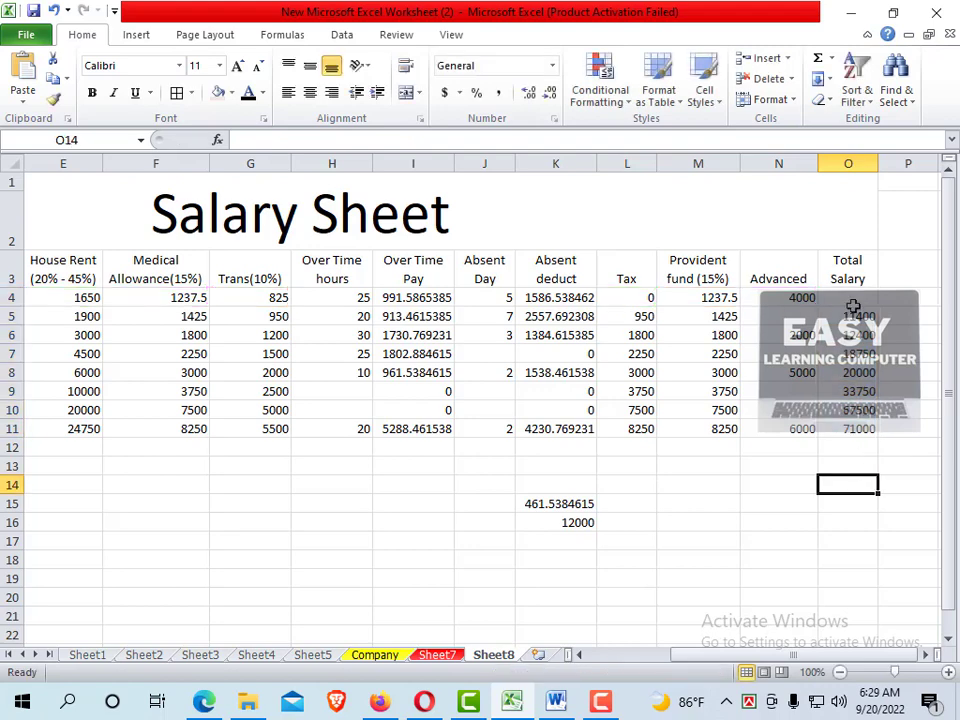
left_click_drag(848, 297, 861, 432)
key("Delete")
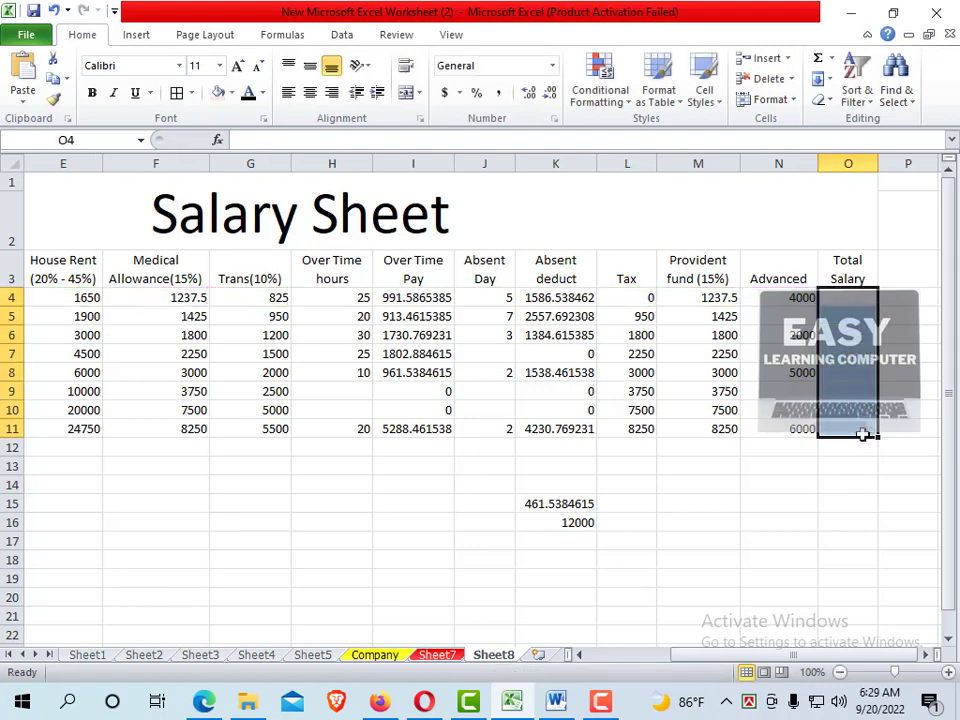
left_click(866, 449)
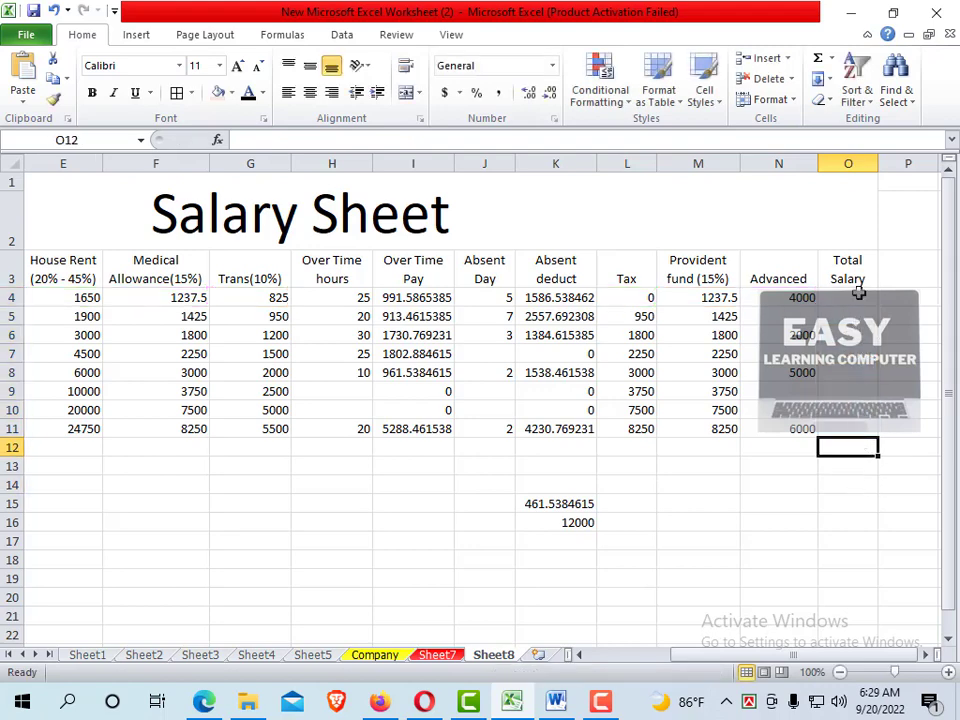
left_click(857, 294)
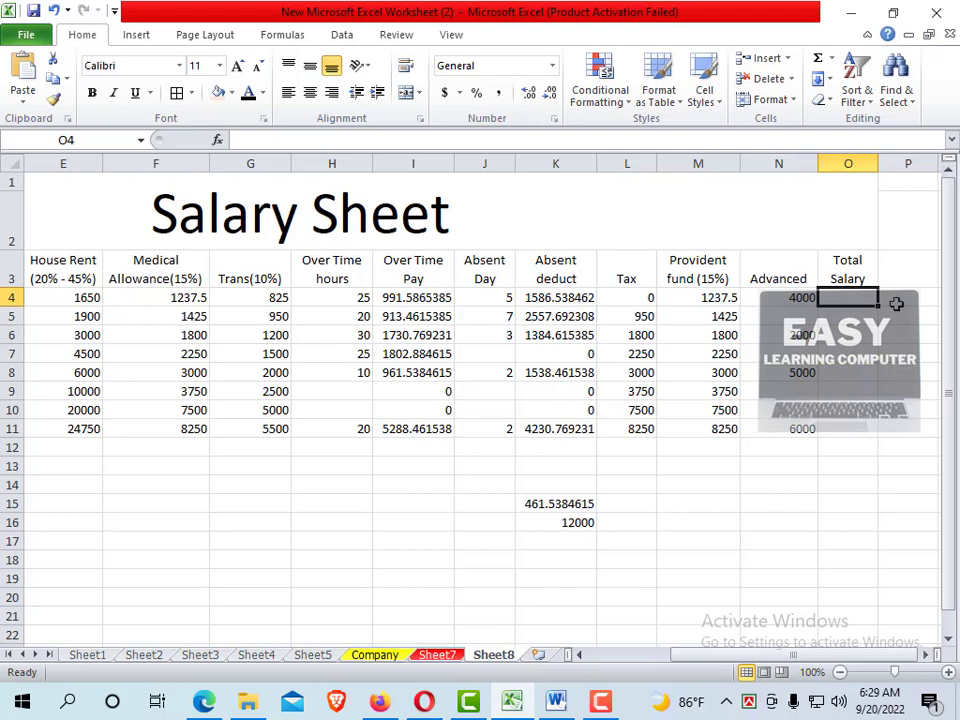
Start the O4 formula as =D4+E4+F4+, adding Basic, House Rent and Medical Allowance
type("=")
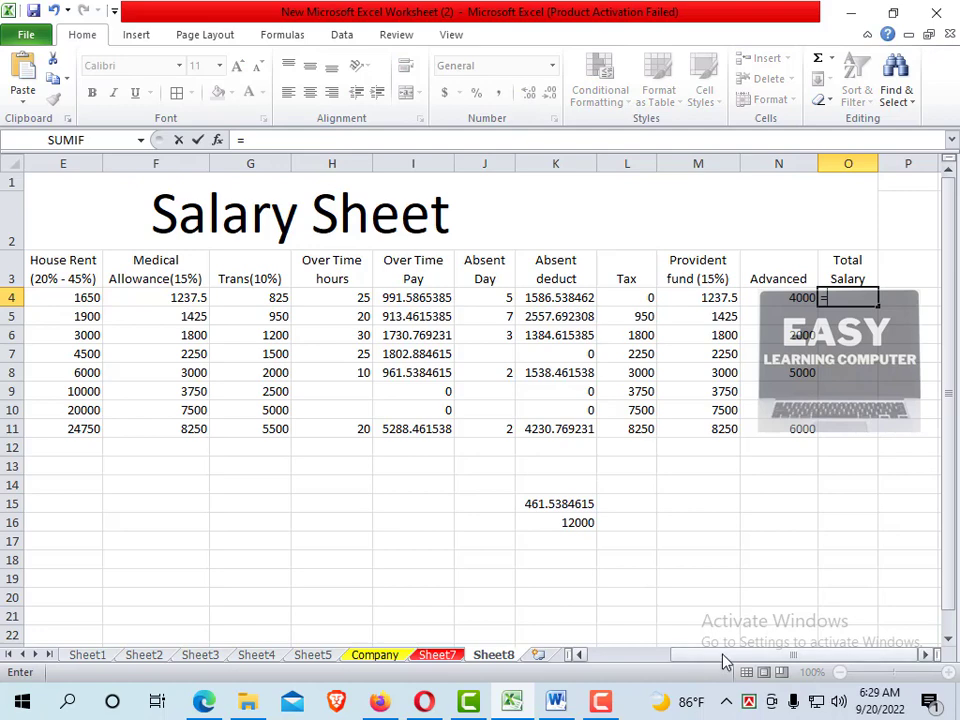
left_click_drag(727, 660, 632, 677)
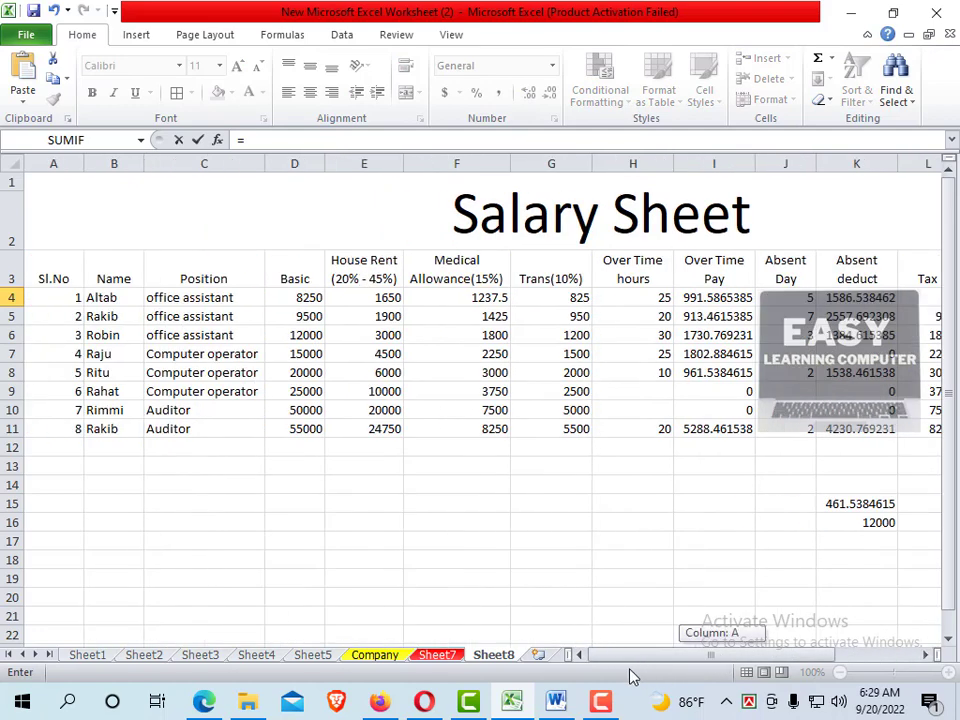
left_click(299, 297)
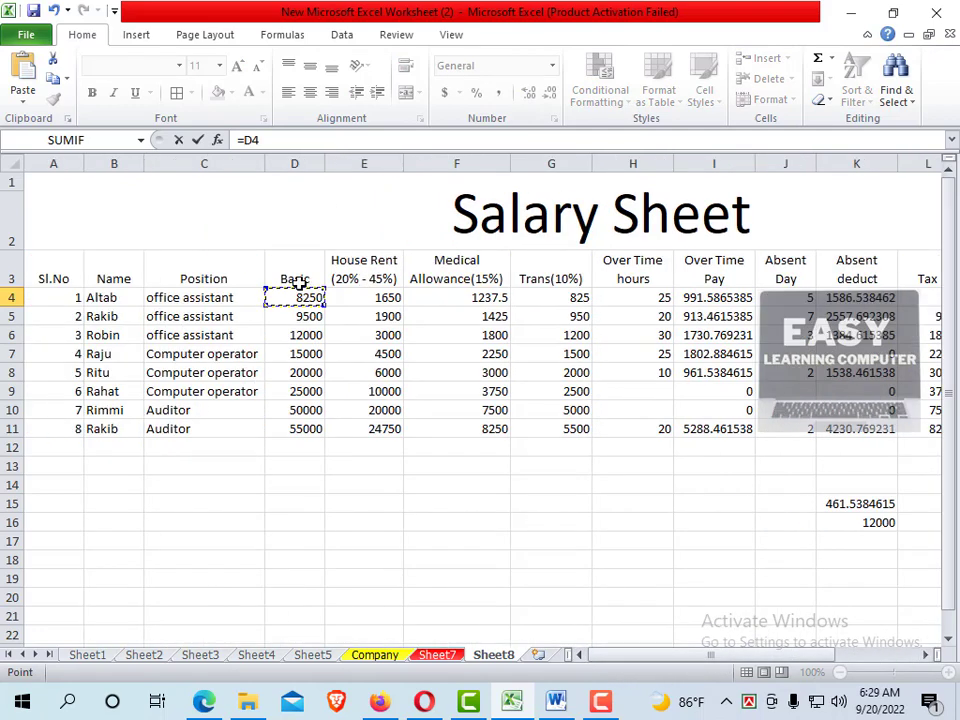
type("+")
left_click(367, 297)
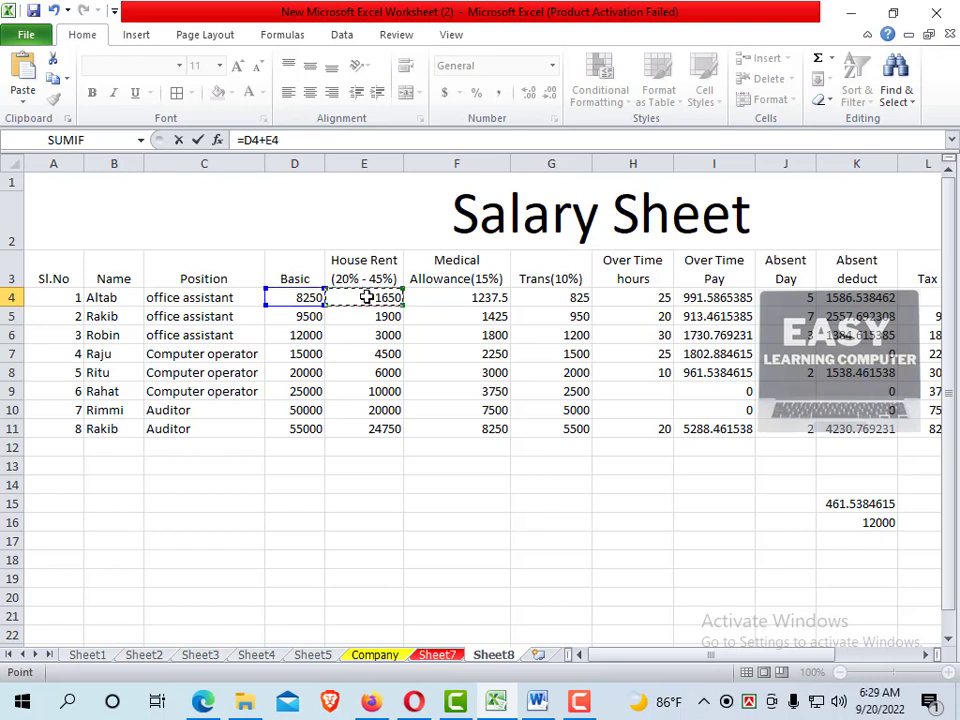
type("+")
left_click(449, 297)
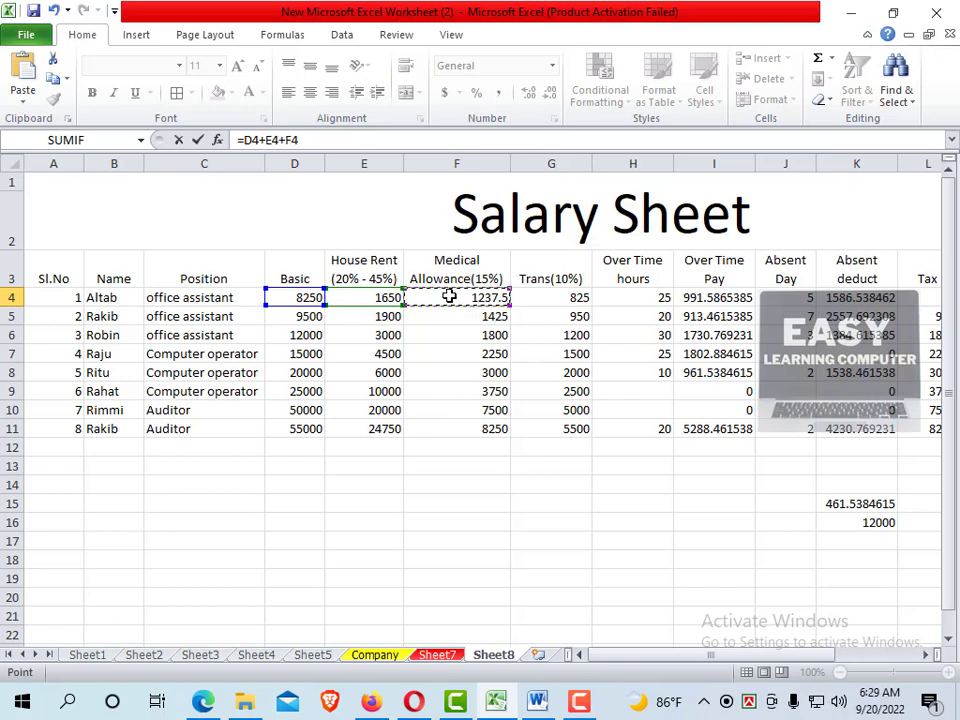
type("+")
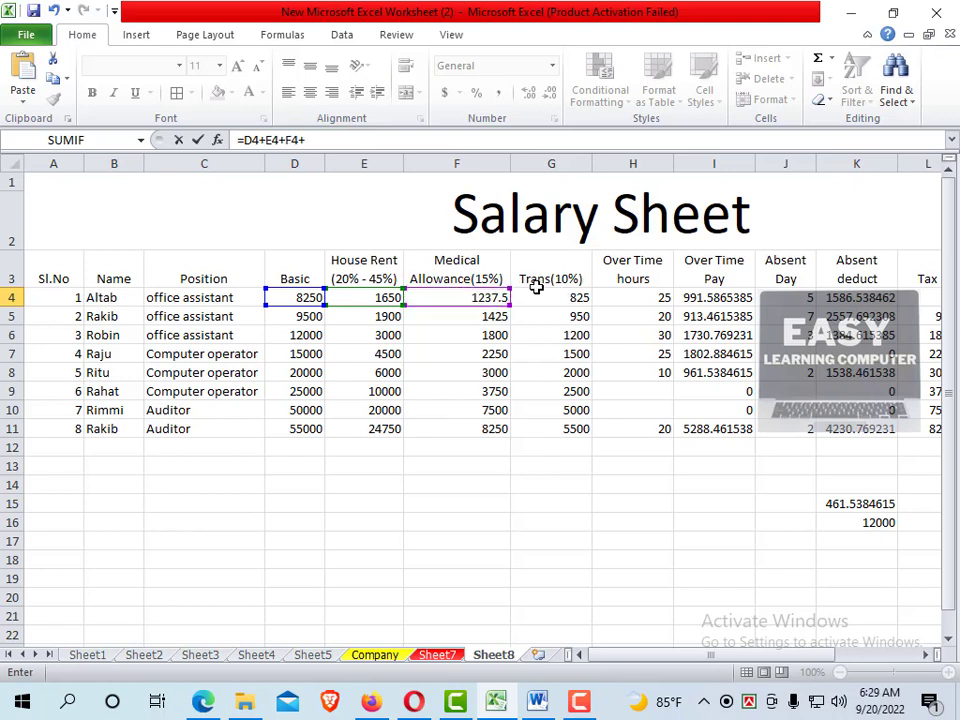
Remove the mistaken extra reference so the formula reads =D4+E4+F4
left_click(541, 293)
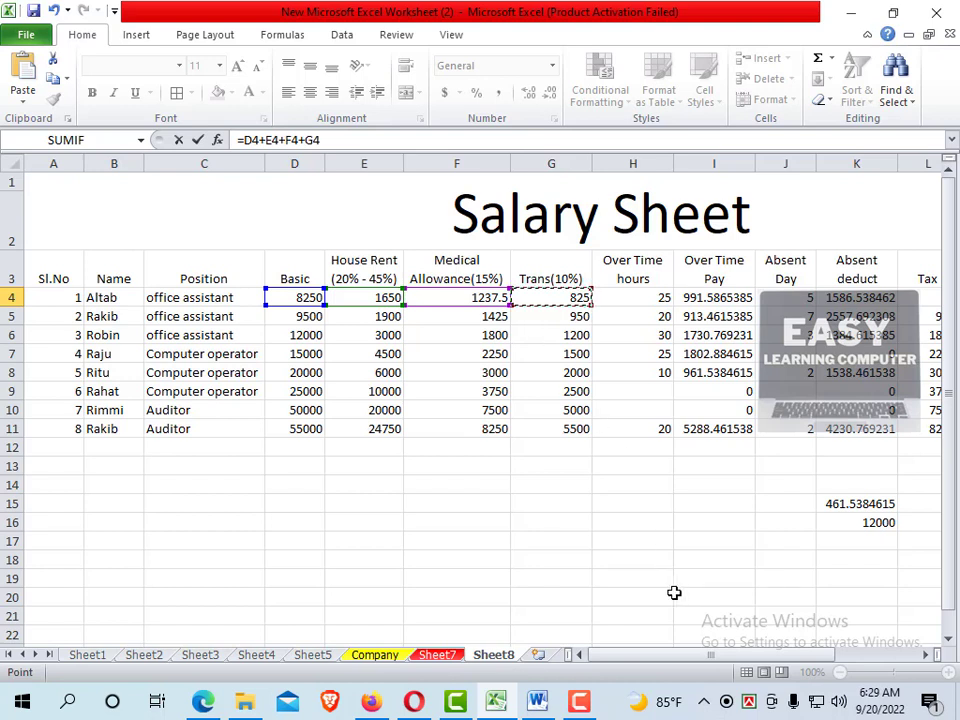
left_click(643, 645)
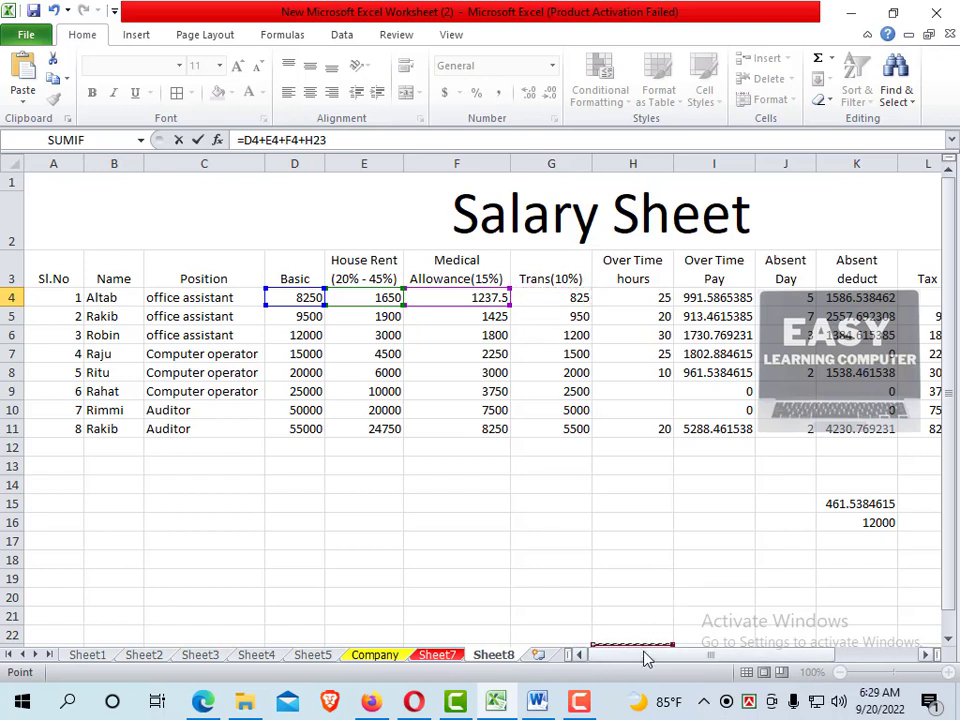
key("BackSpace")
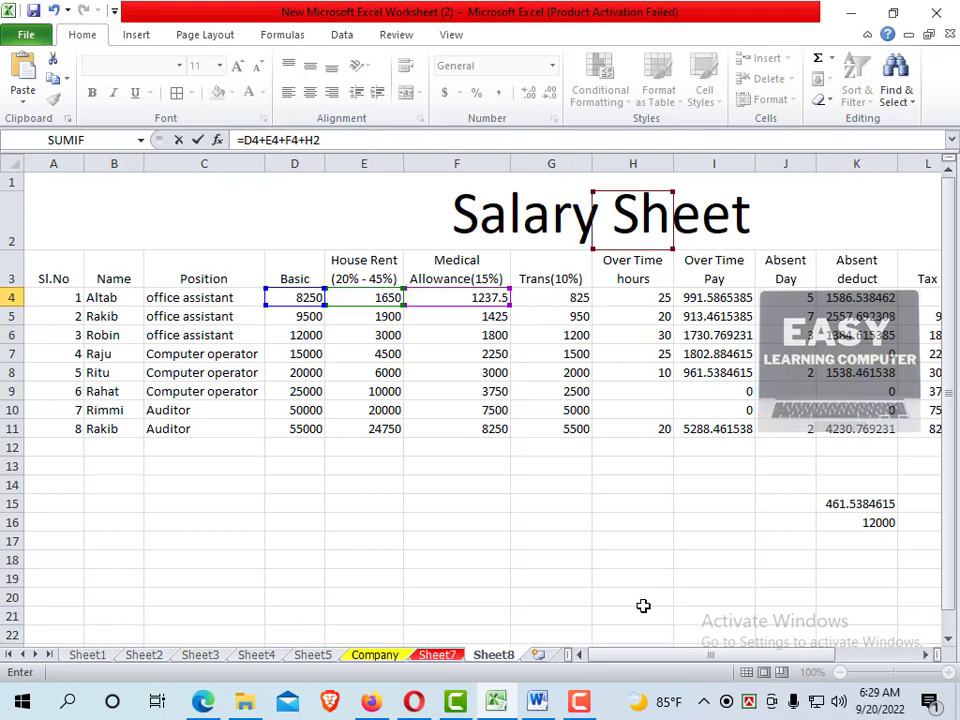
left_click_drag(688, 655, 790, 660)
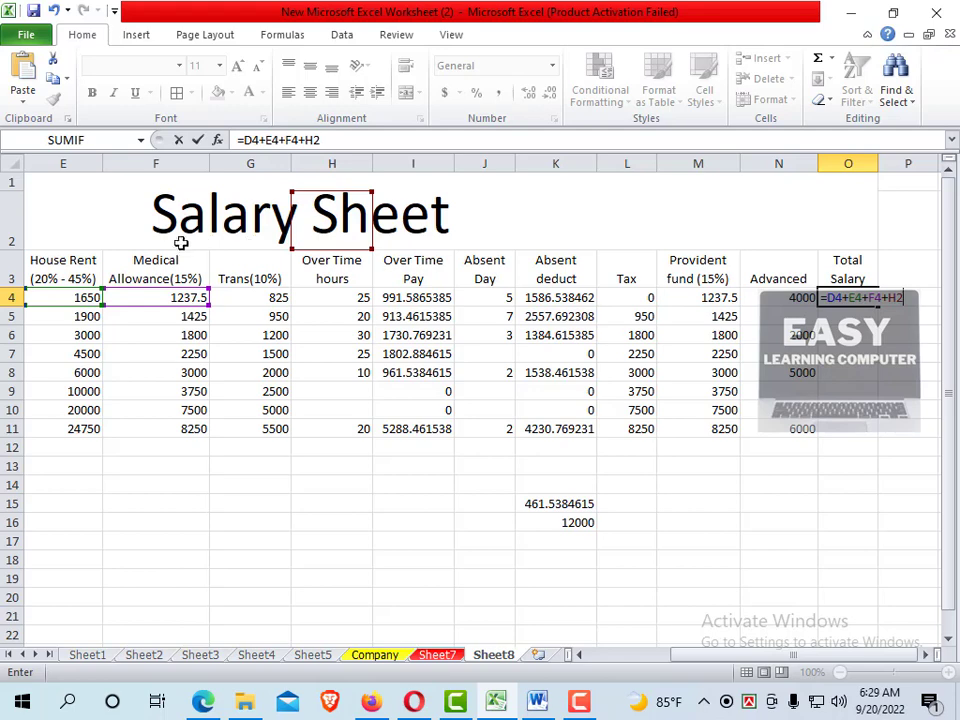
scroll(158, 268, "down", 2)
scroll(161, 276, "up", 2)
left_click_drag(696, 662, 622, 651)
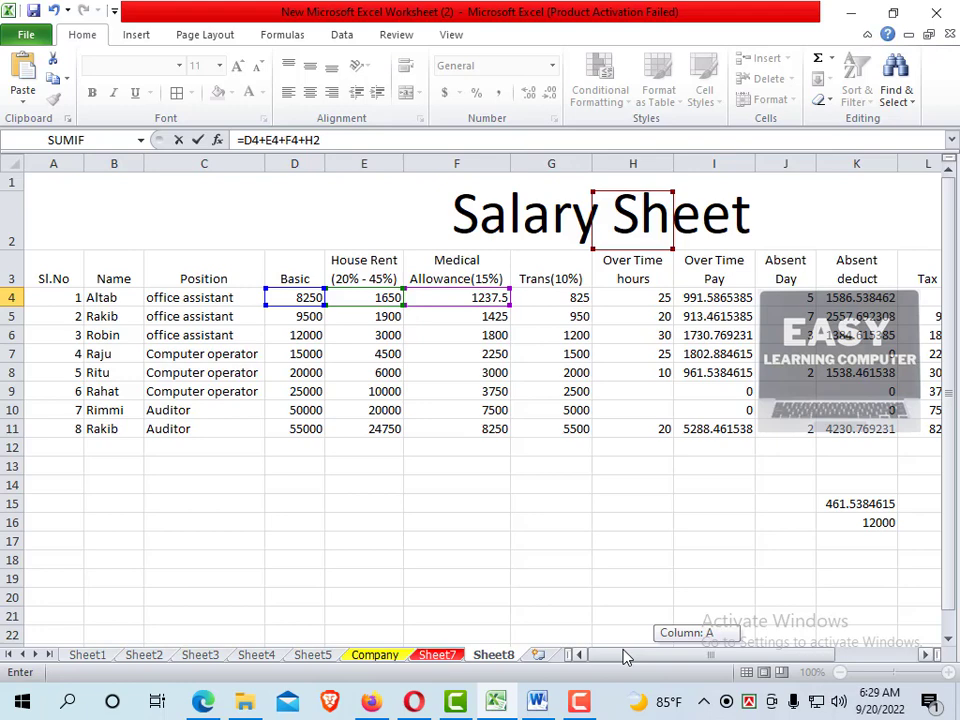
left_click_drag(622, 657, 746, 643)
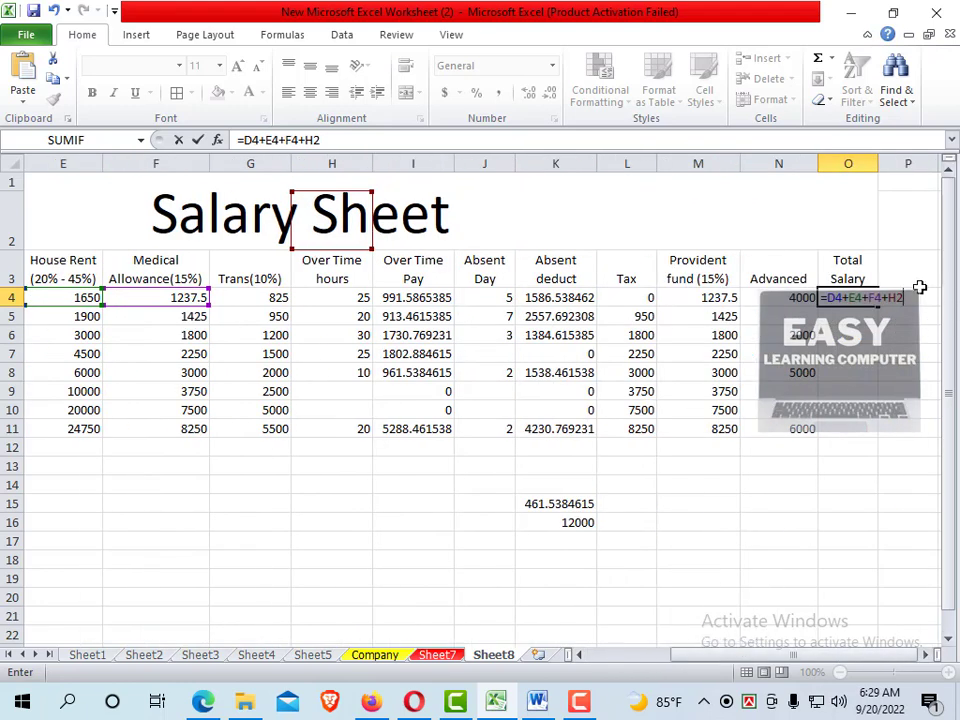
key("BackSpace")
key("BackSpace")
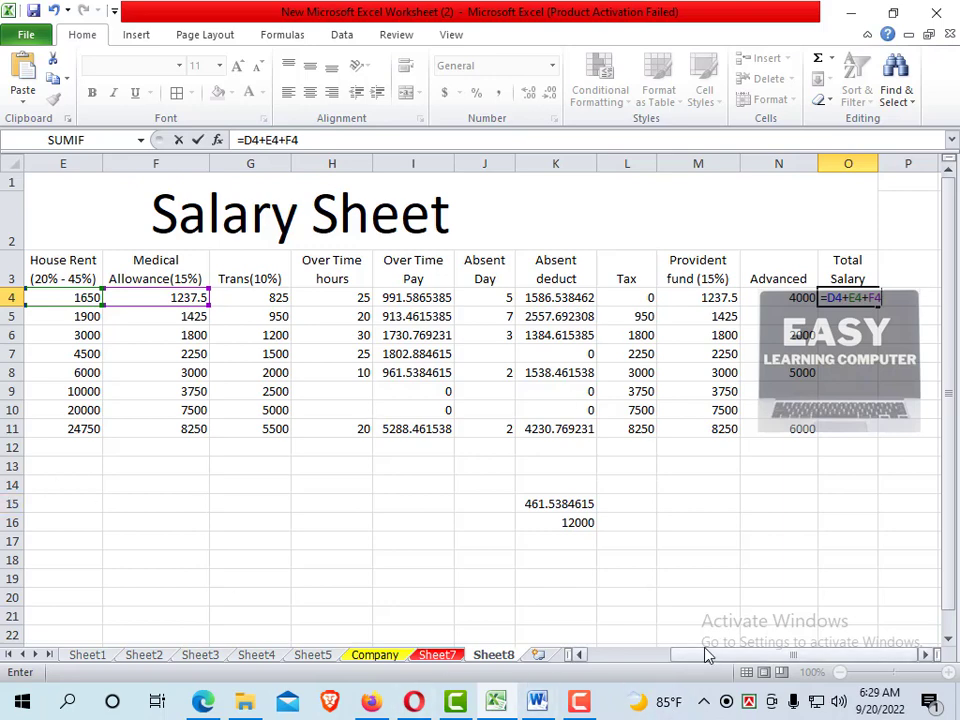
Extend the O4 formula to =D4+E4+F4+G4+I4- with Trans and Over Time Pay
left_click_drag(707, 655, 622, 659)
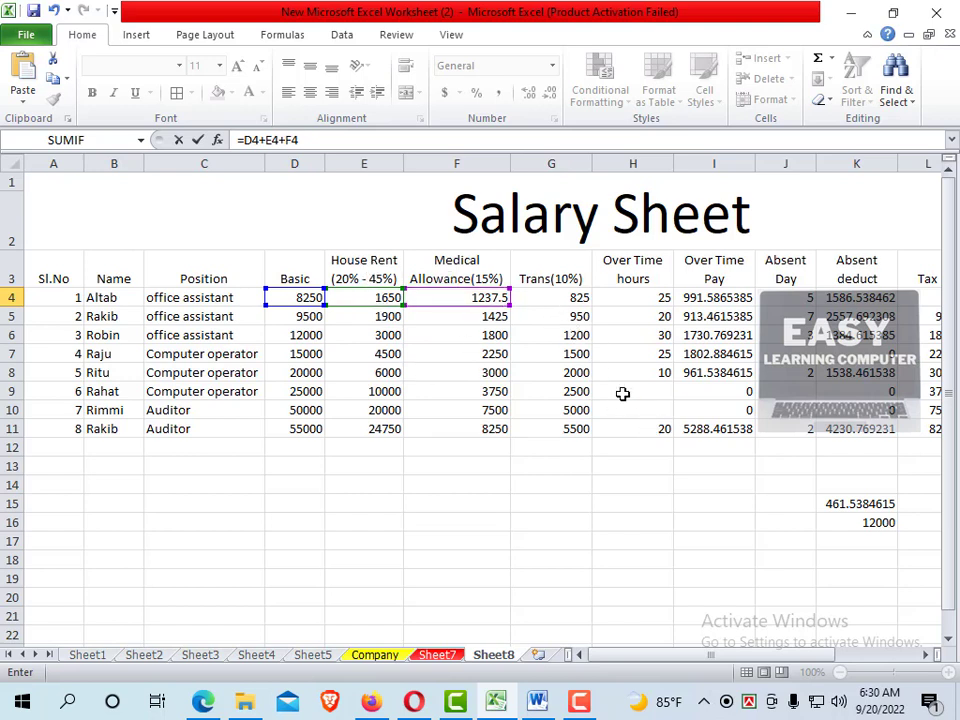
left_click_drag(686, 654, 770, 652)
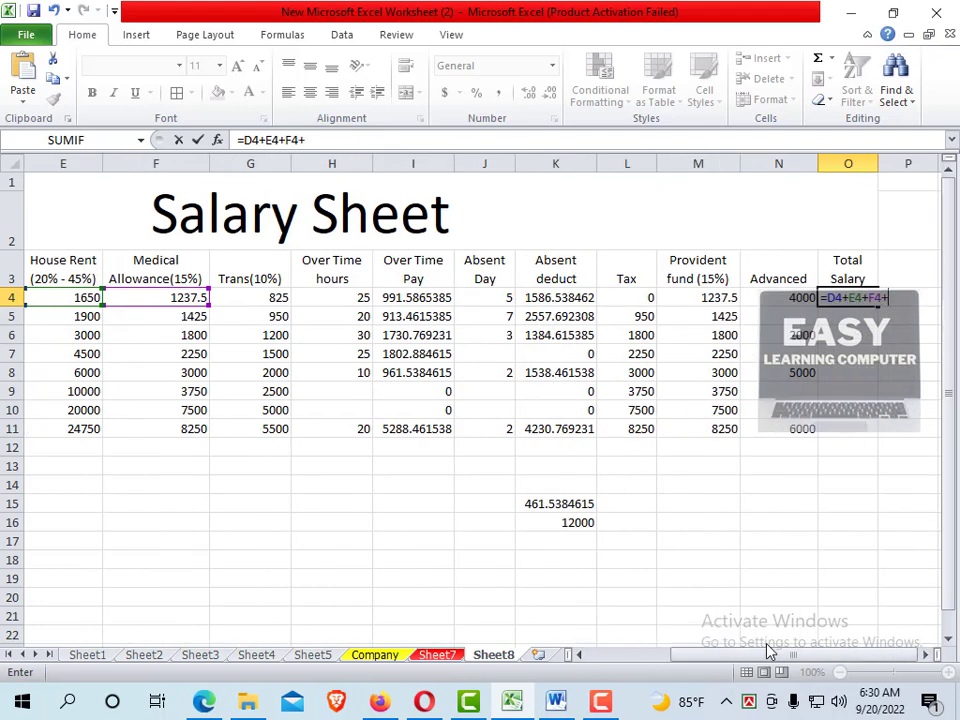
left_click(246, 296)
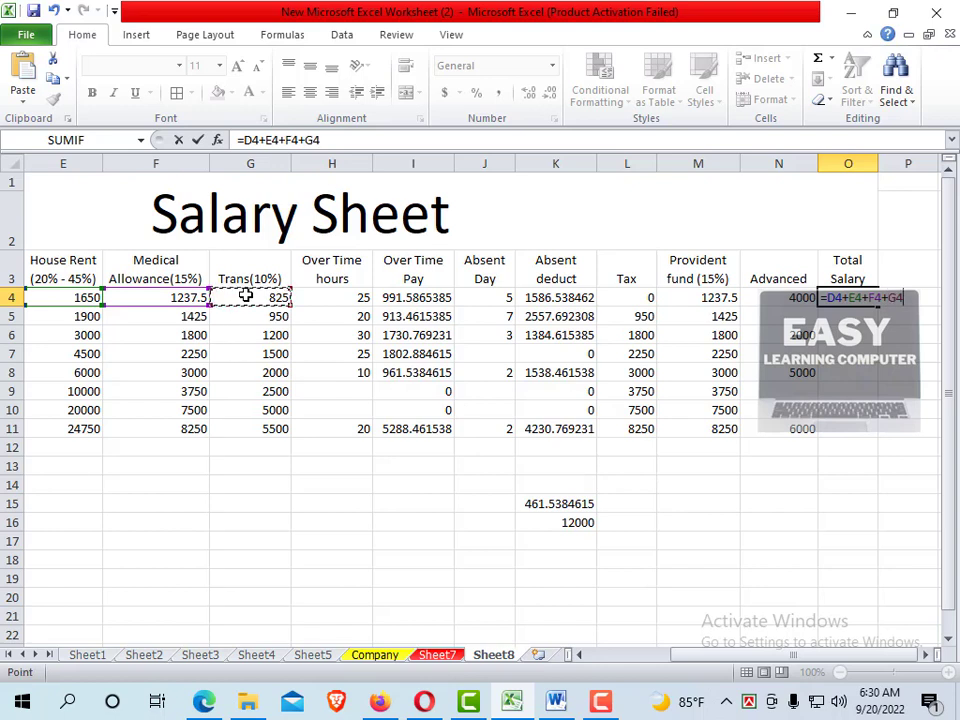
type("-")
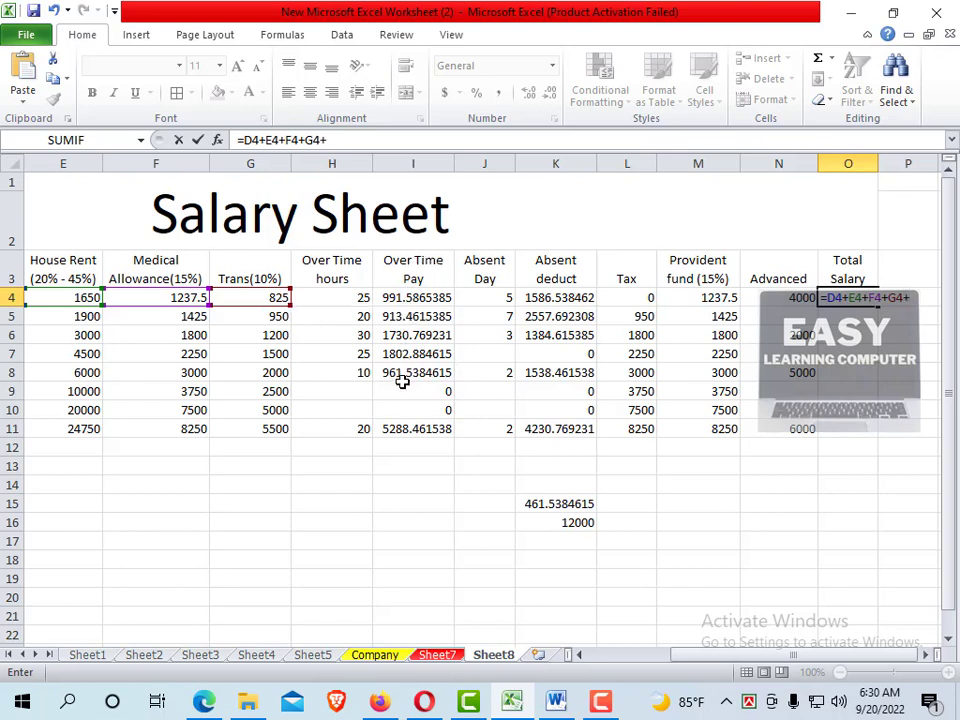
left_click(416, 299)
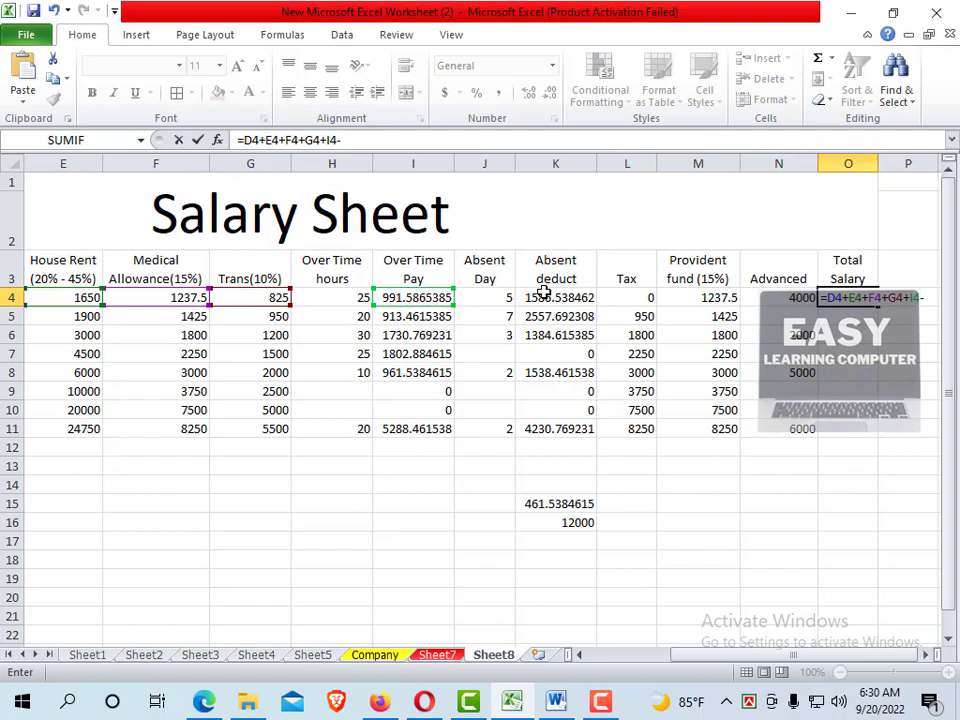
Subtract Absent deduct, Tax, Provident fund and Advanced (K4–N4) and commit the O4 formula
left_click(562, 297)
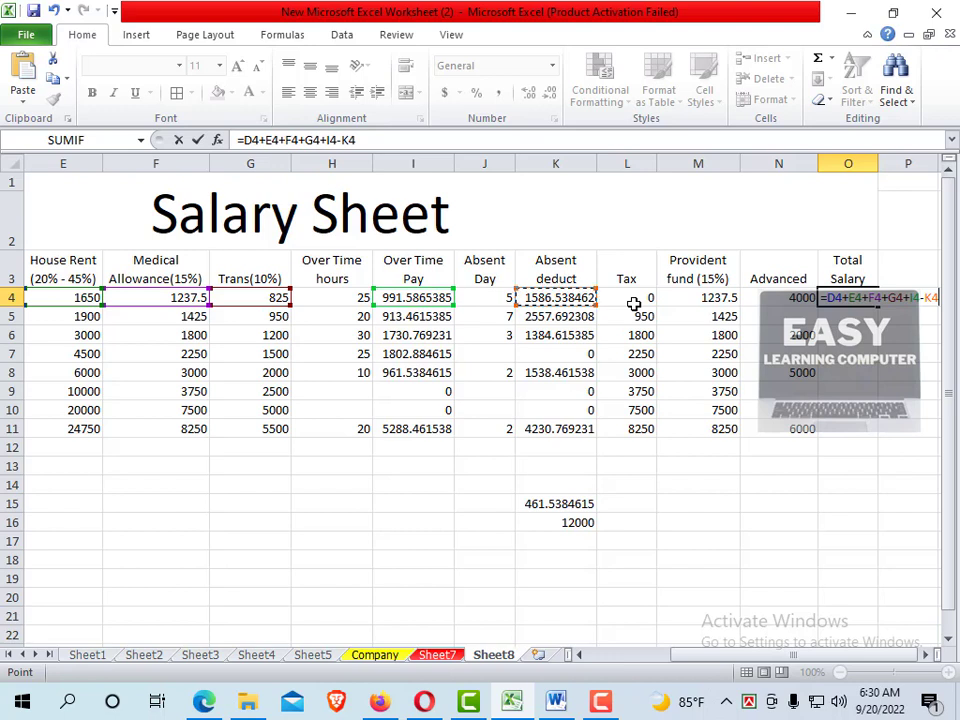
type("-")
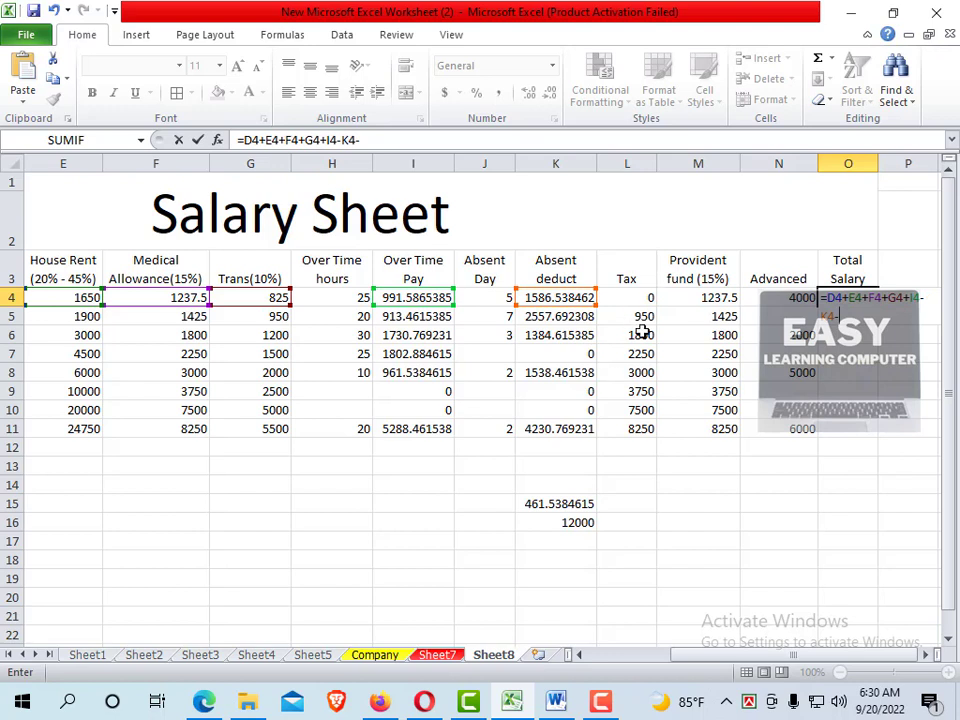
left_click(630, 297)
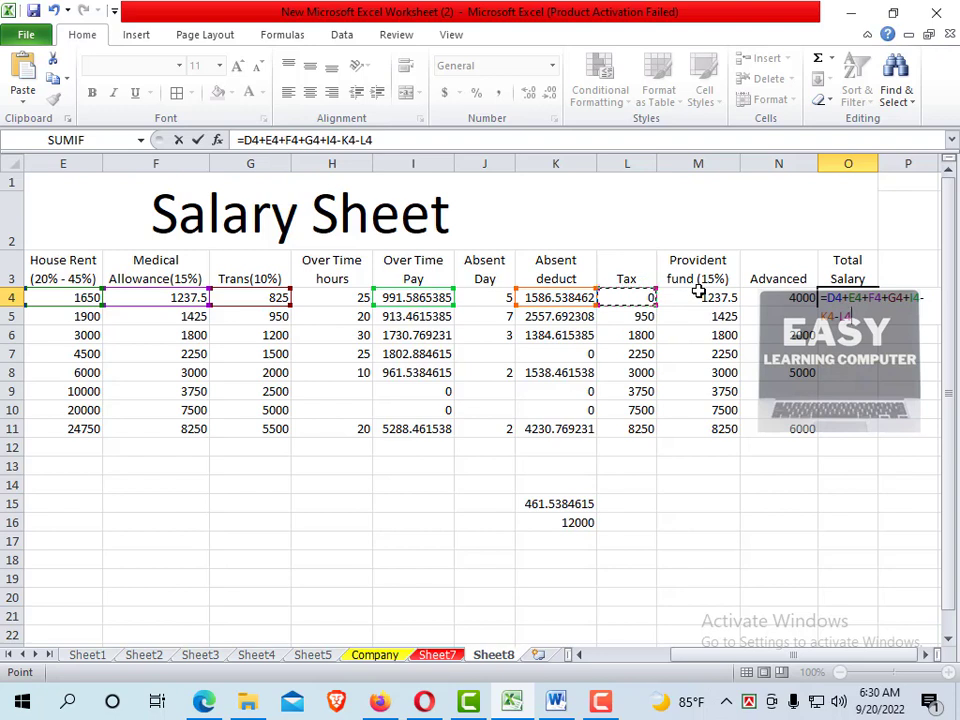
type("-")
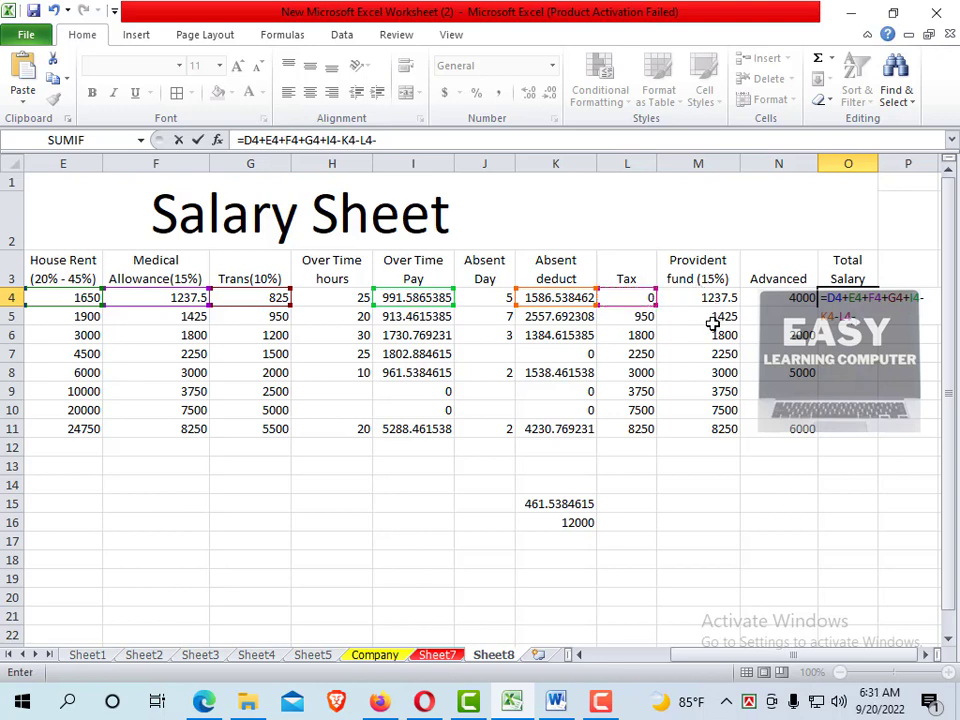
left_click(698, 298)
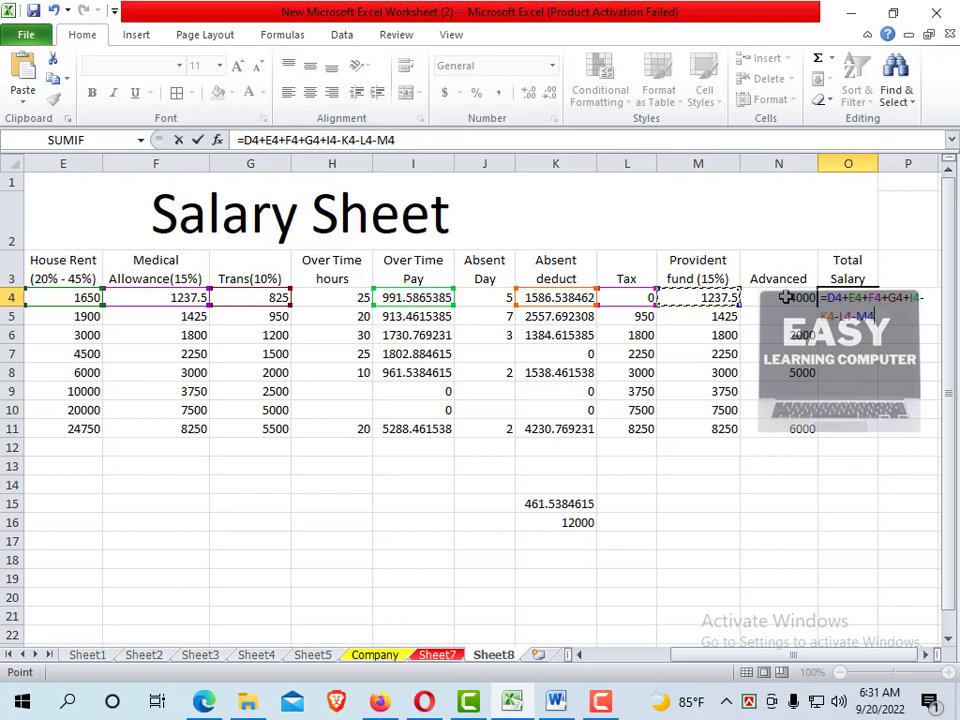
type("-")
left_click(795, 299)
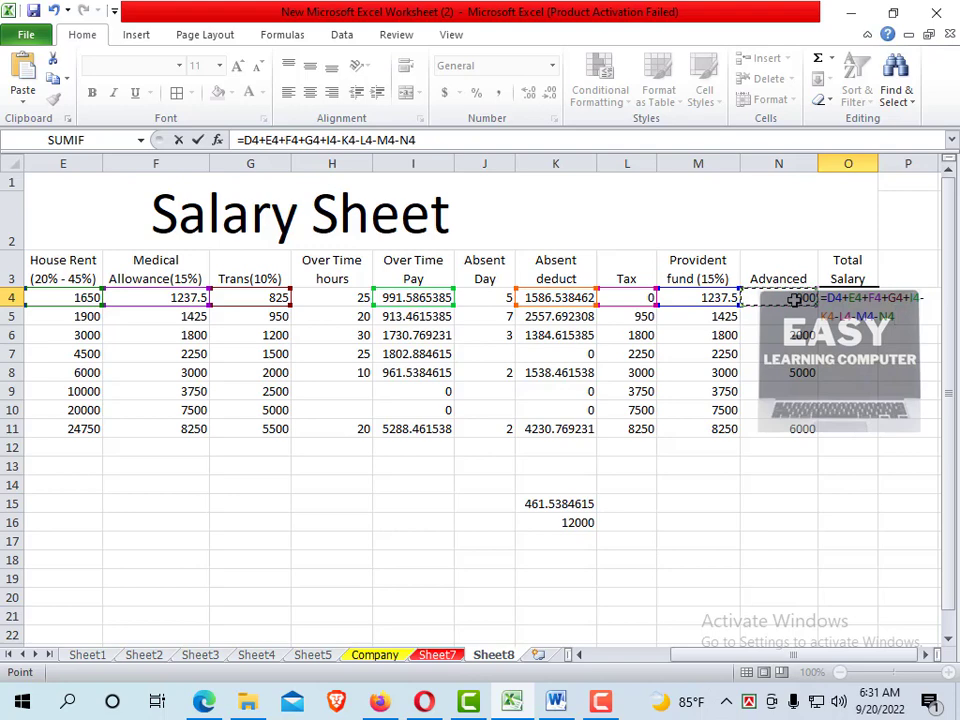
key("Return")
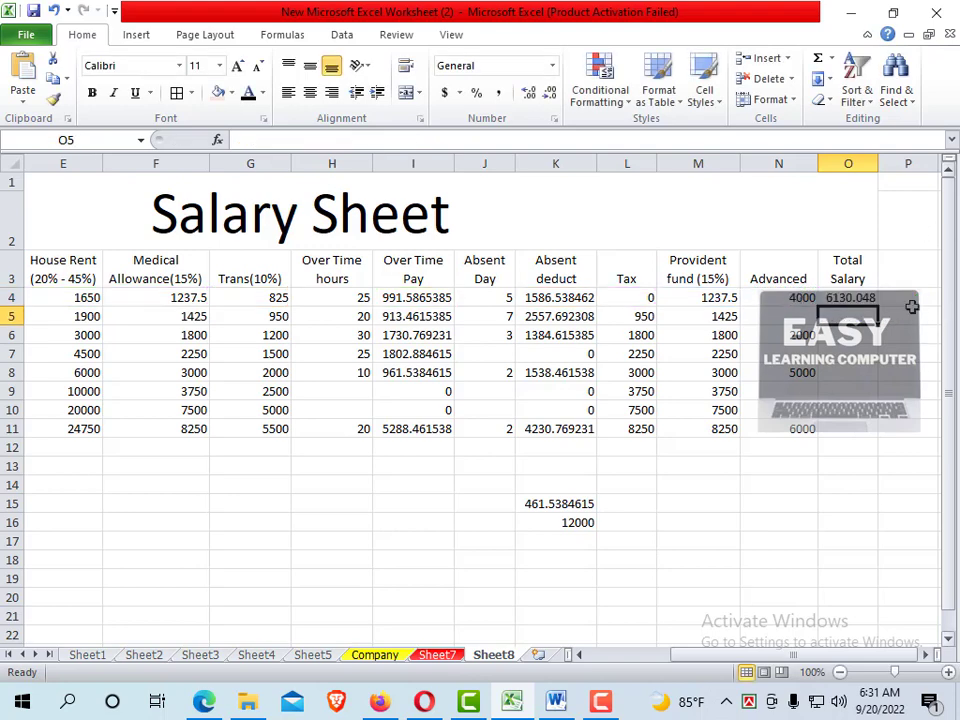
Fill the Total Salary formula from O4 down to O11
left_click(846, 299)
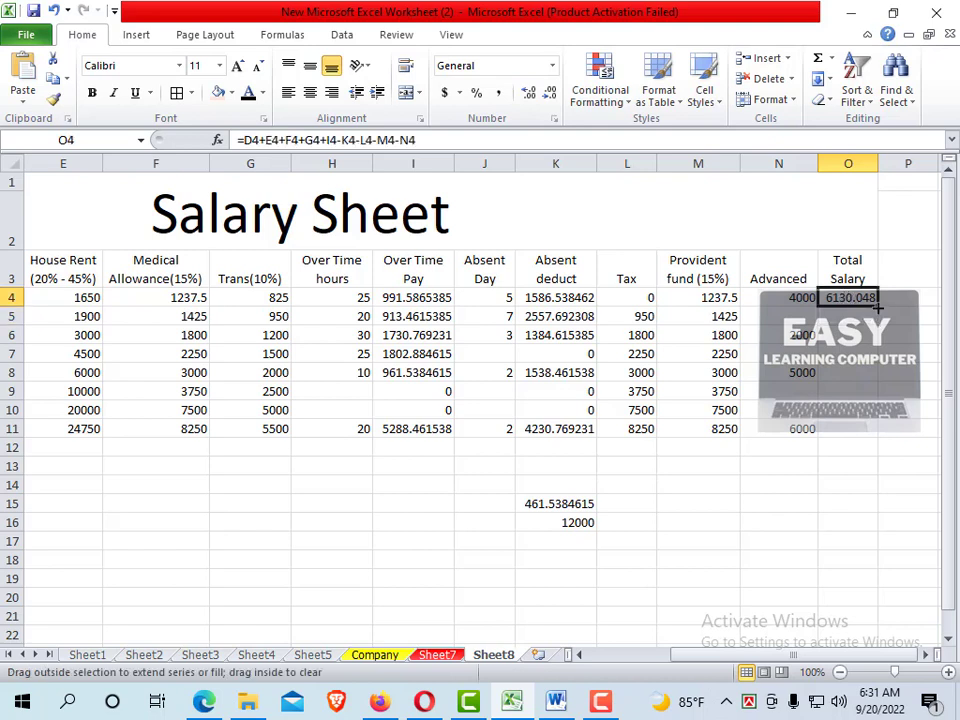
left_click_drag(877, 306, 884, 436)
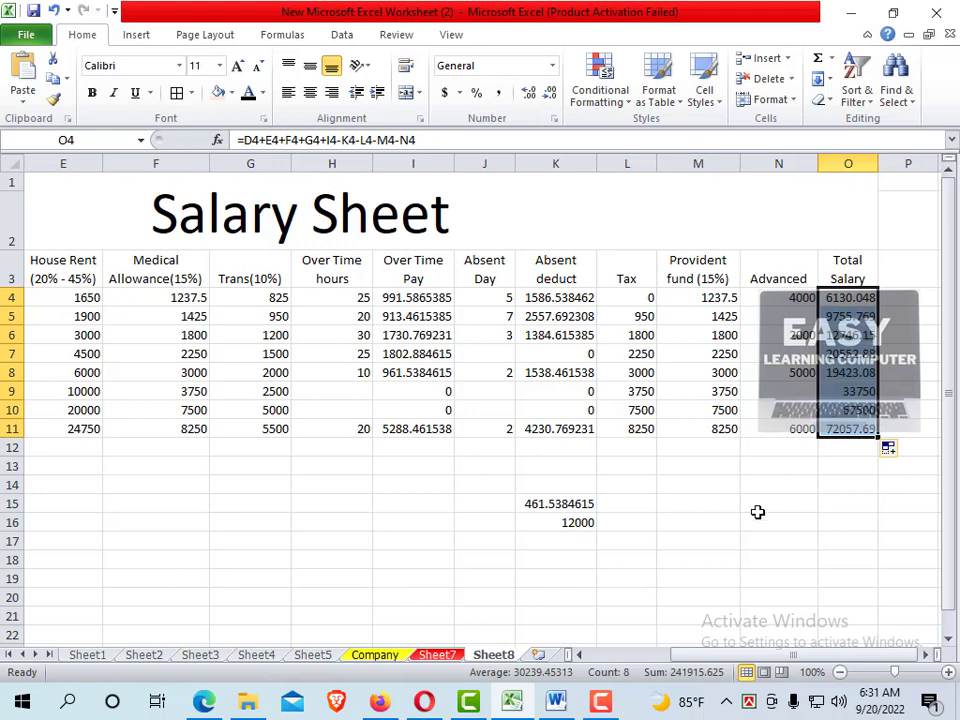
left_click_drag(775, 654, 700, 650)
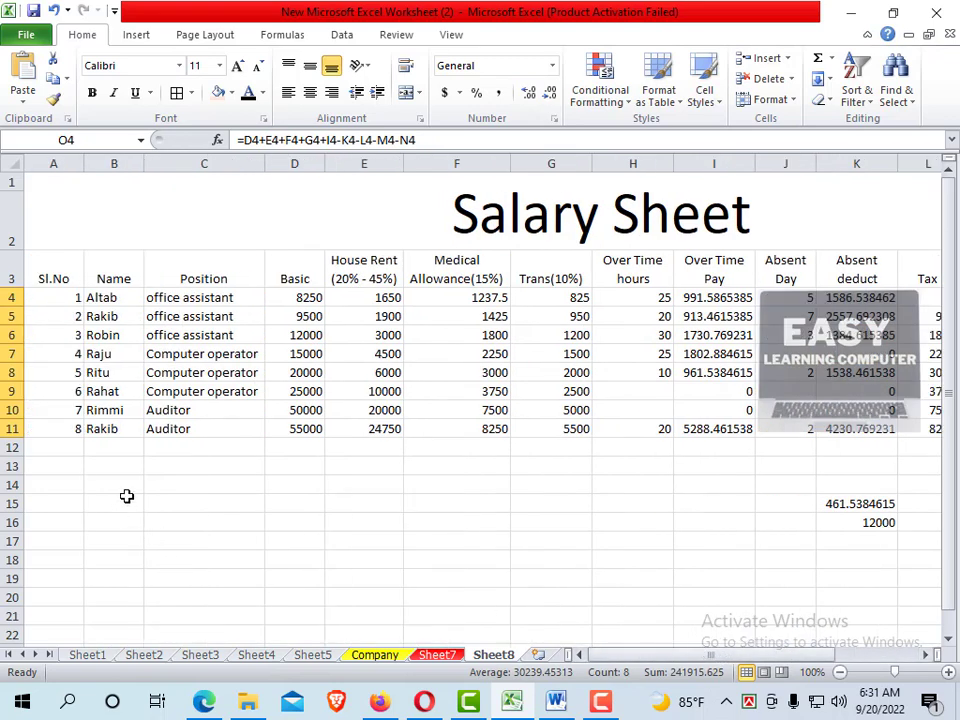
Compare with Sheet7, then delete the leftover values 461.5384615 and 12000 below column K on Sheet8
left_click_drag(621, 654, 700, 656)
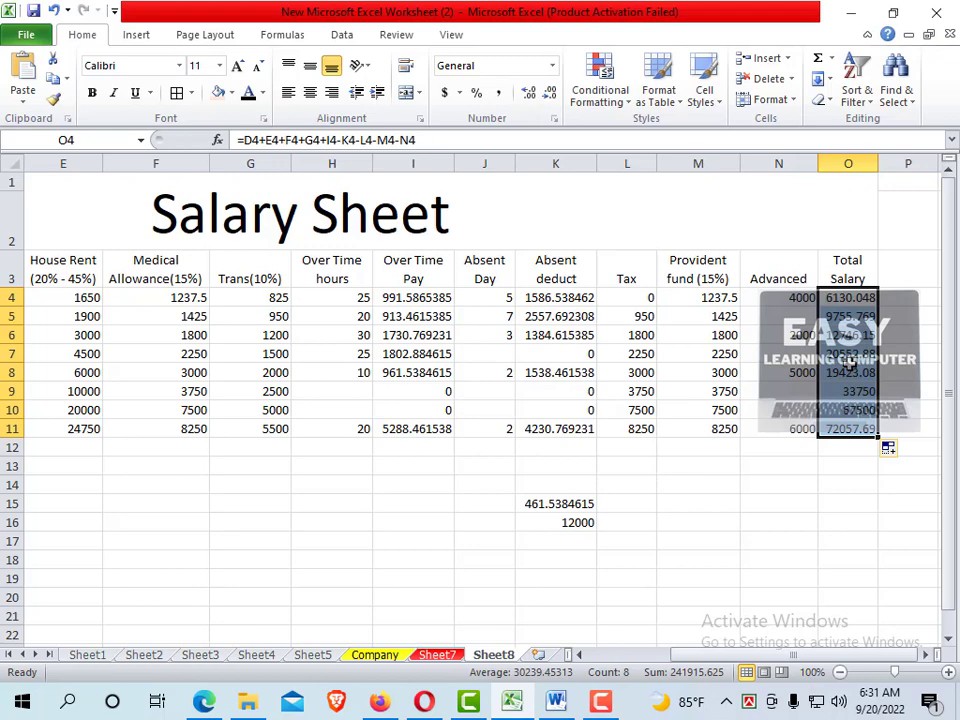
left_click(440, 655)
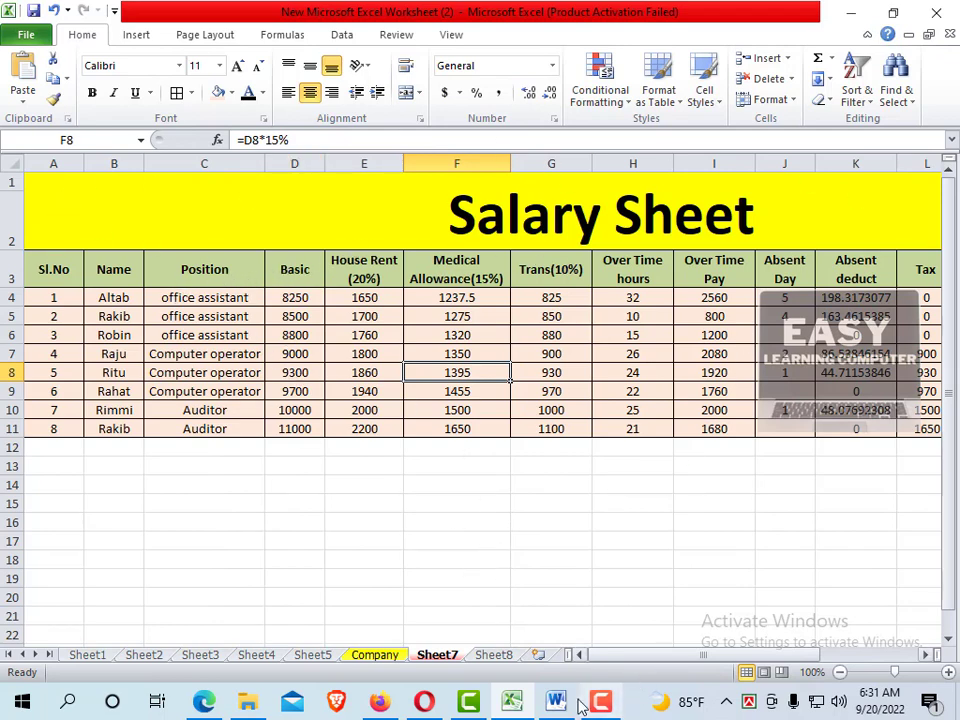
left_click(495, 655)
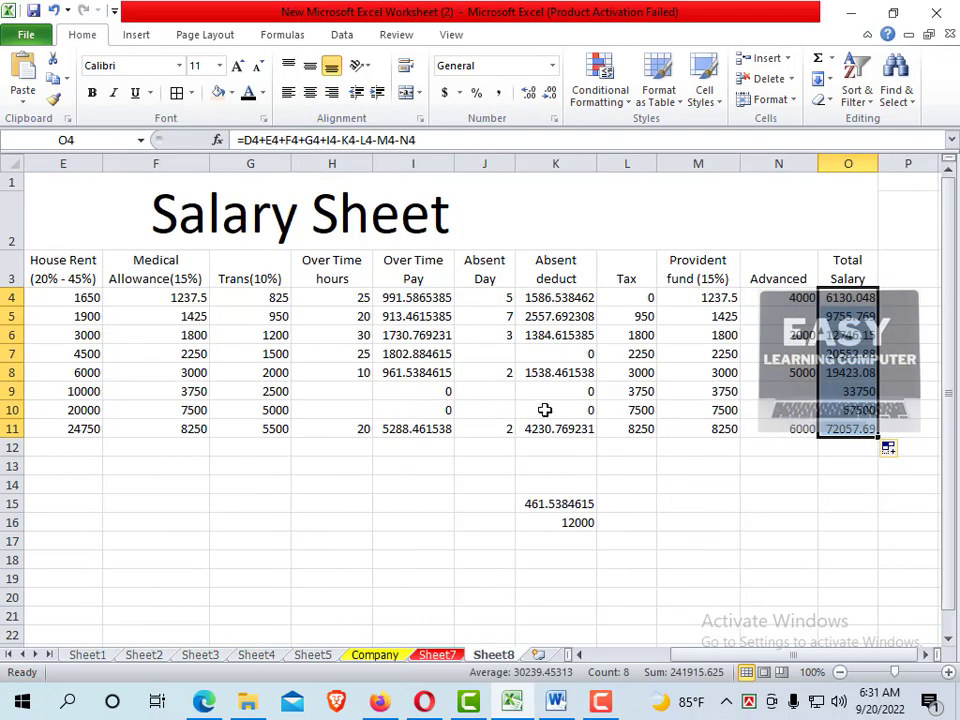
left_click_drag(548, 485, 595, 535)
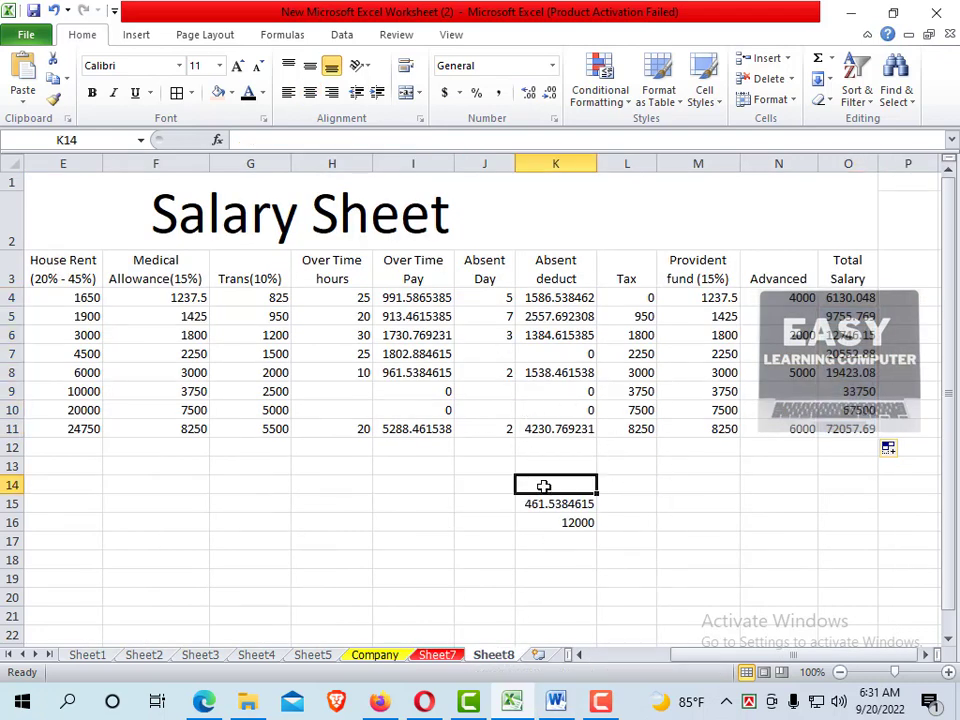
key("Delete")
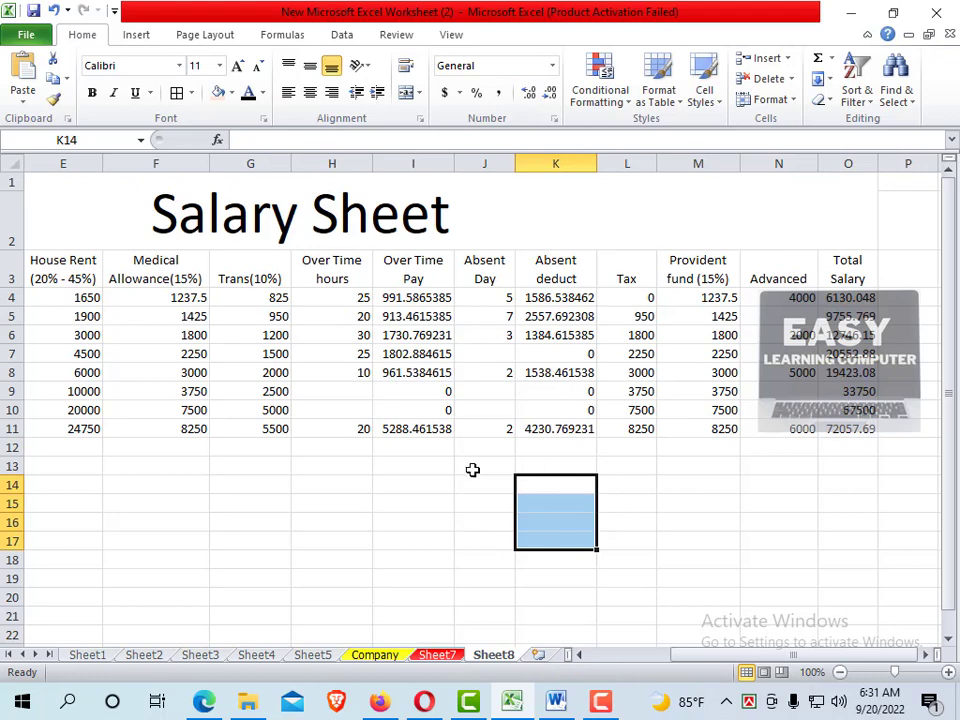
left_click(418, 522)
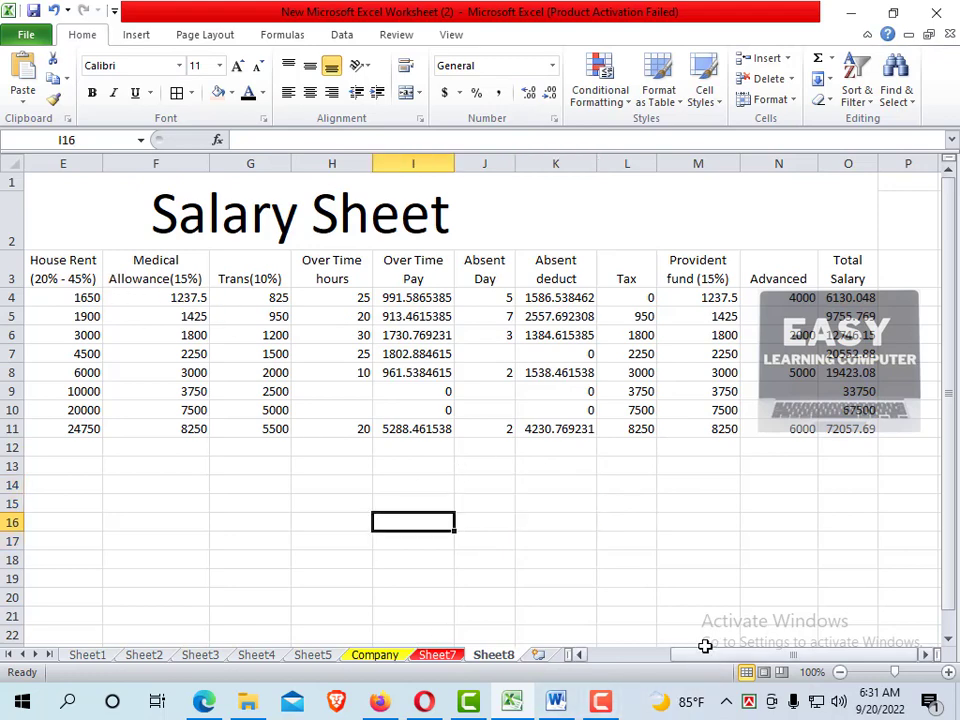
mouse_move(705, 646)
left_mouse_down()
mouse_move(634, 666)
mouse_move(590, 660)
left_mouse_up()
Apply All Borders to the whole salary table A1:O11
scroll(214, 396, "up", 1)
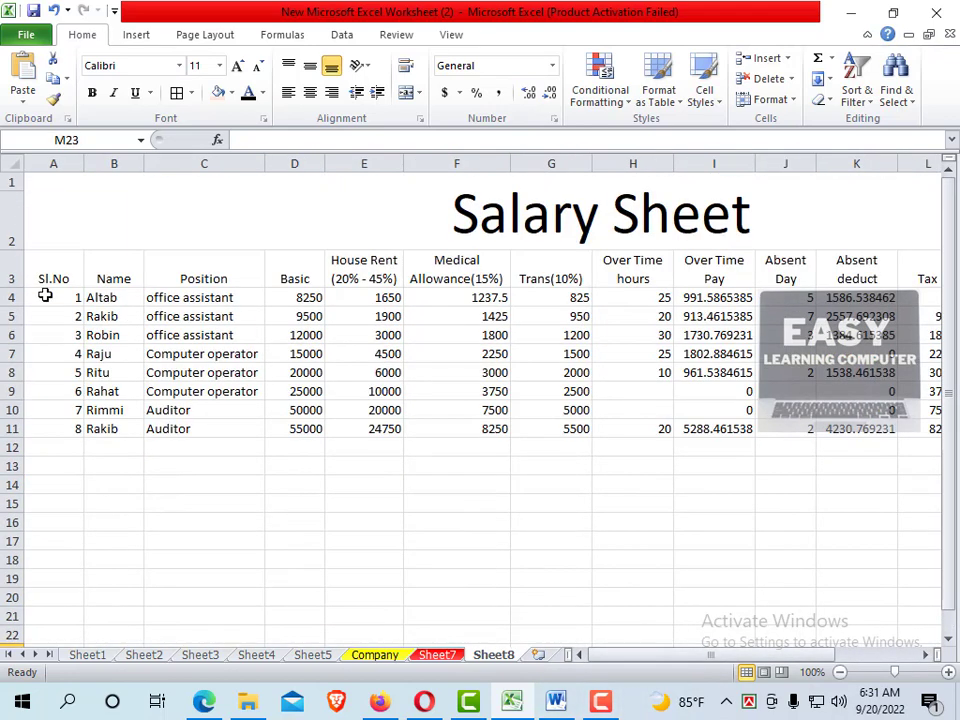
left_click(45, 266)
left_click_drag(200, 354, 218, 385)
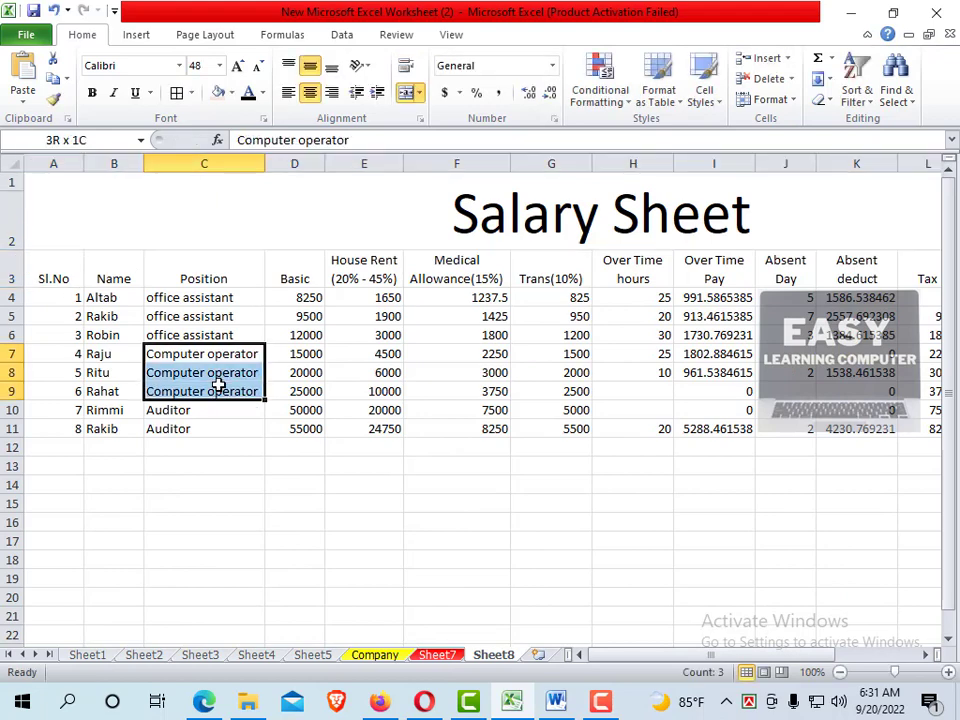
left_click_drag(210, 578, 226, 452)
left_click_drag(56, 204, 84, 425)
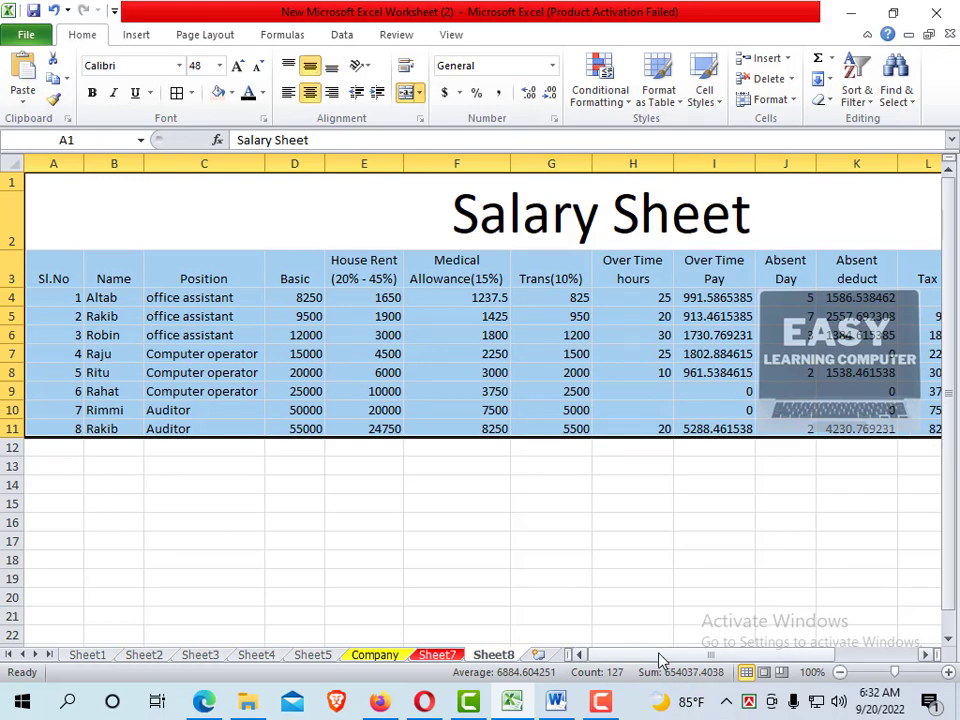
left_click_drag(684, 655, 766, 660)
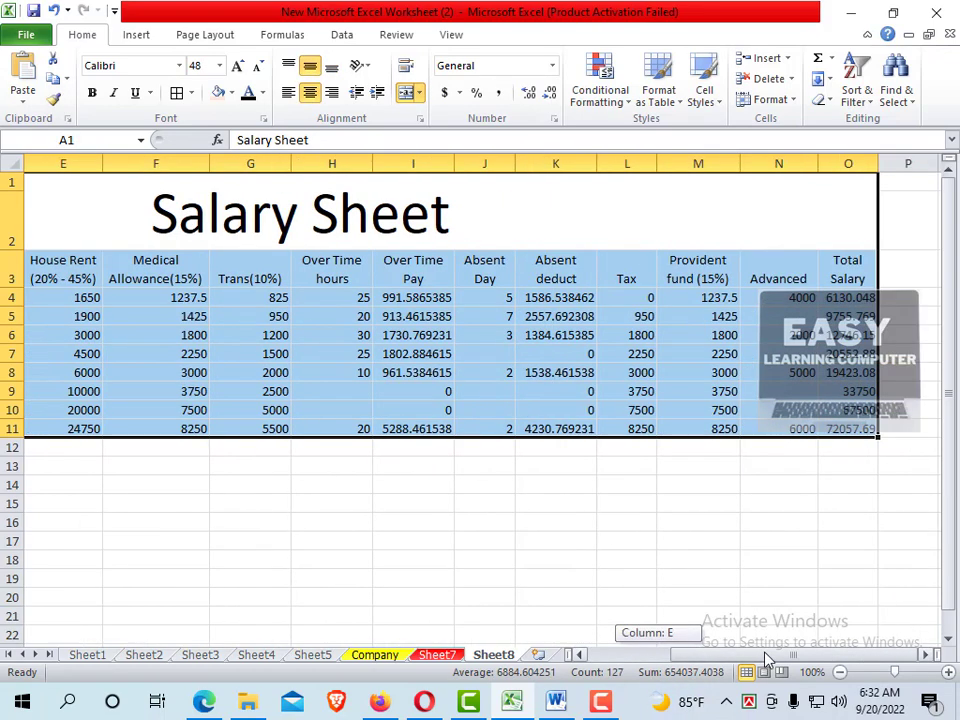
left_click(177, 94)
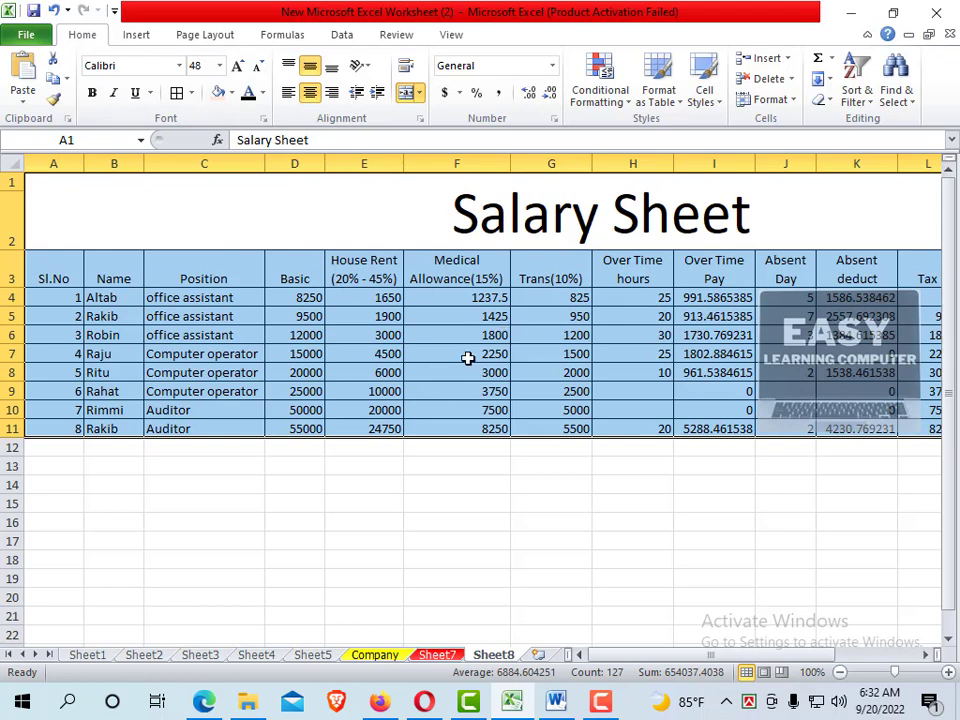
Center the table contents and make the Salary Sheet title bold
left_click(310, 93)
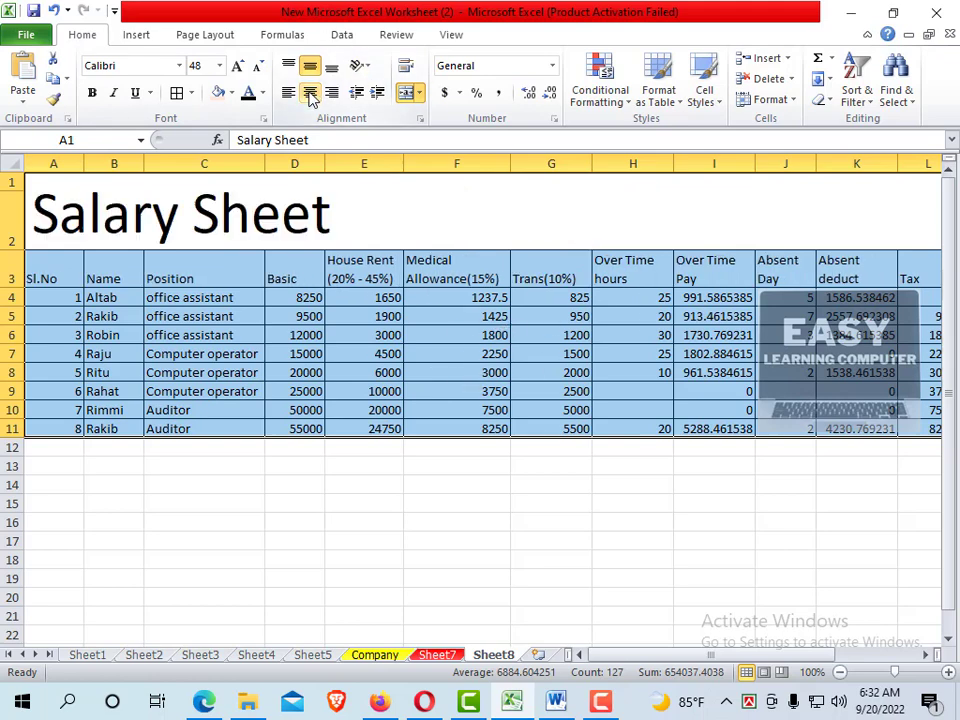
left_click(310, 93)
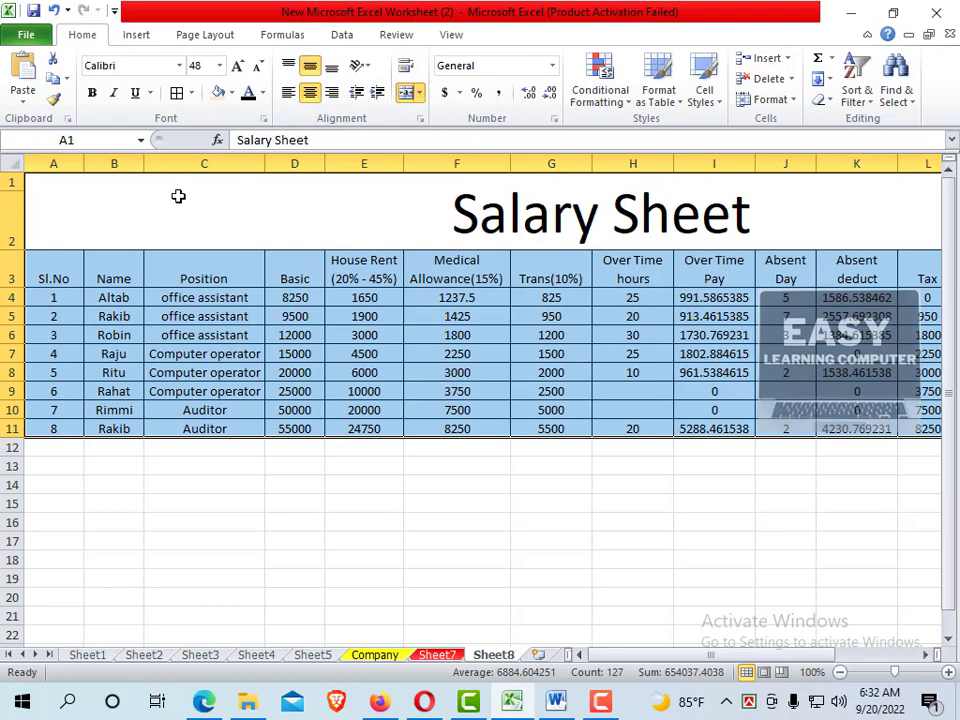
left_click(91, 92)
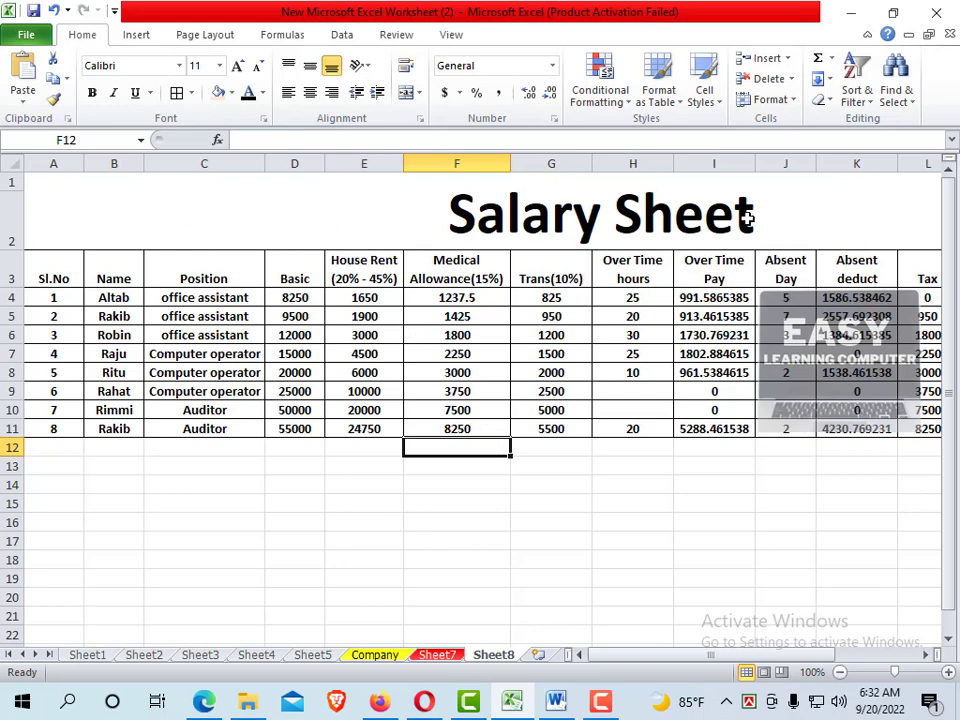
Select the title cell, then data rows 4–11, and show the Cell Styles gallery
left_click(227, 195)
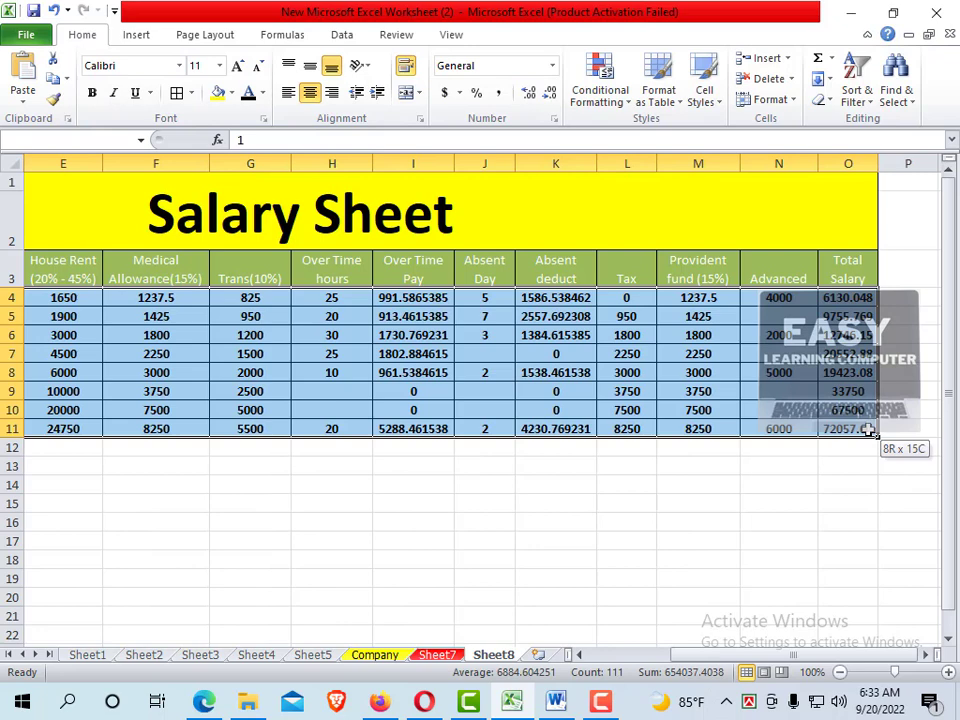
left_click_drag(868, 441, 866, 428)
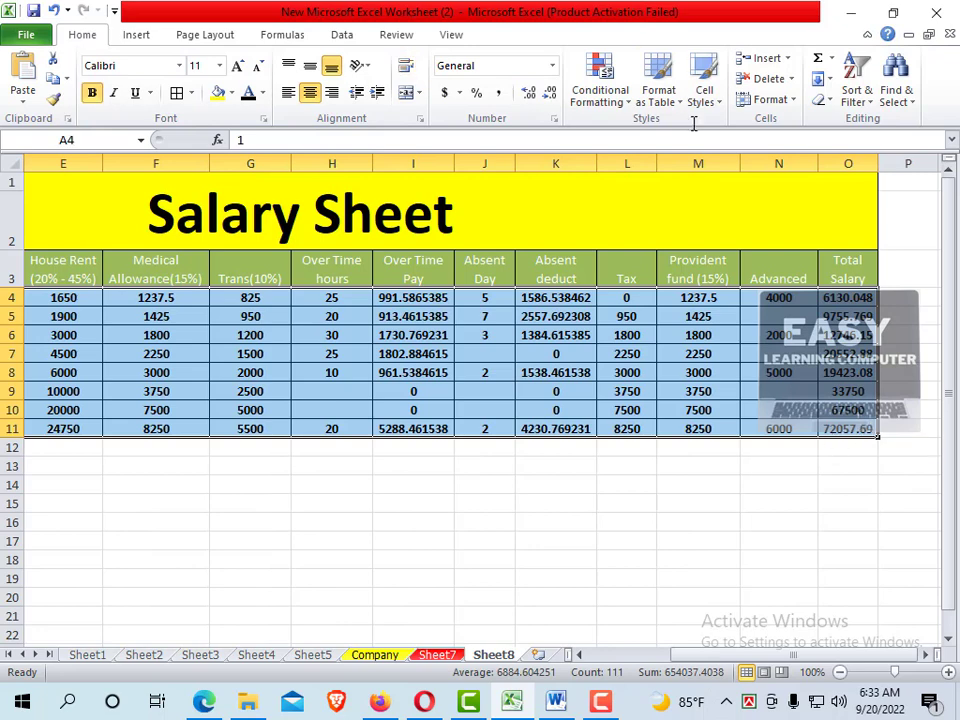
left_click(718, 106)
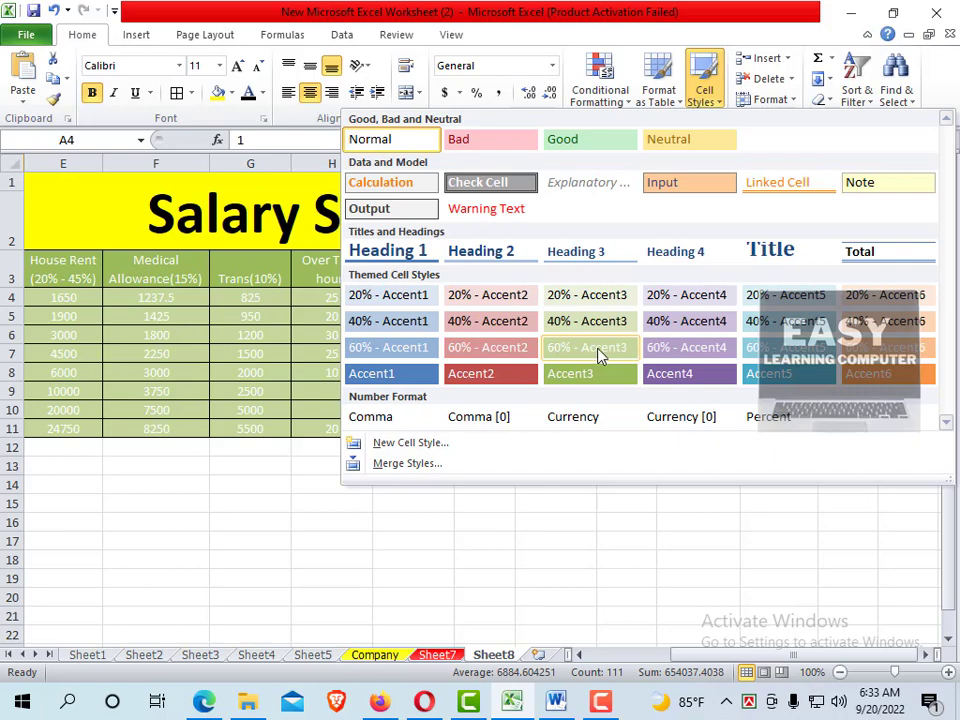
Apply the green 60% - Accent3 cell style to data rows 4–11
left_click(594, 354)
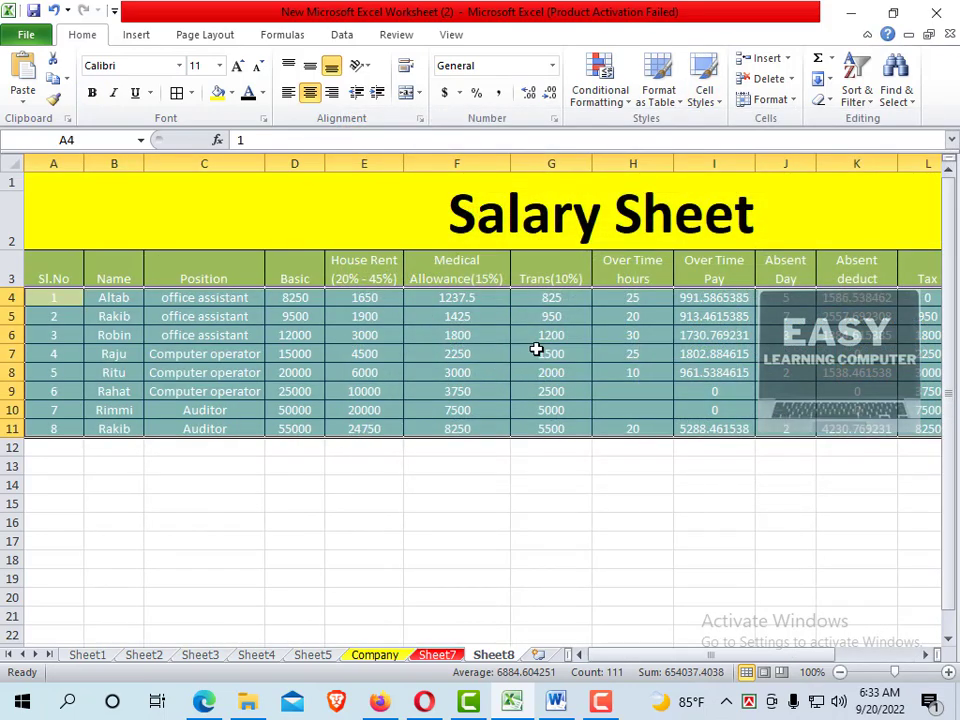
left_click(553, 354)
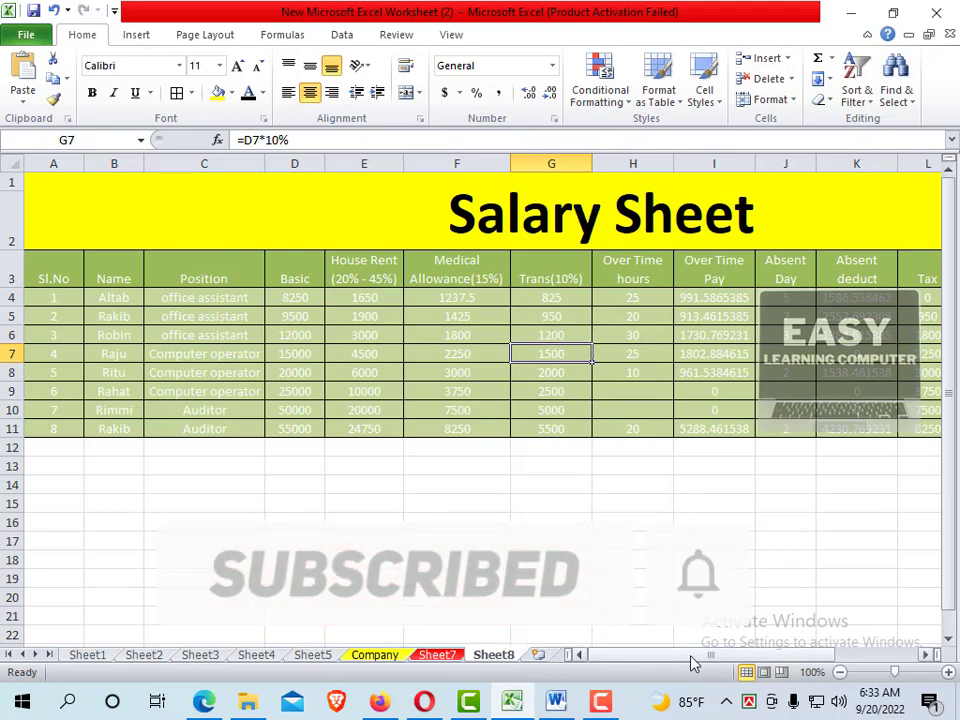
left_click_drag(694, 657, 788, 660)
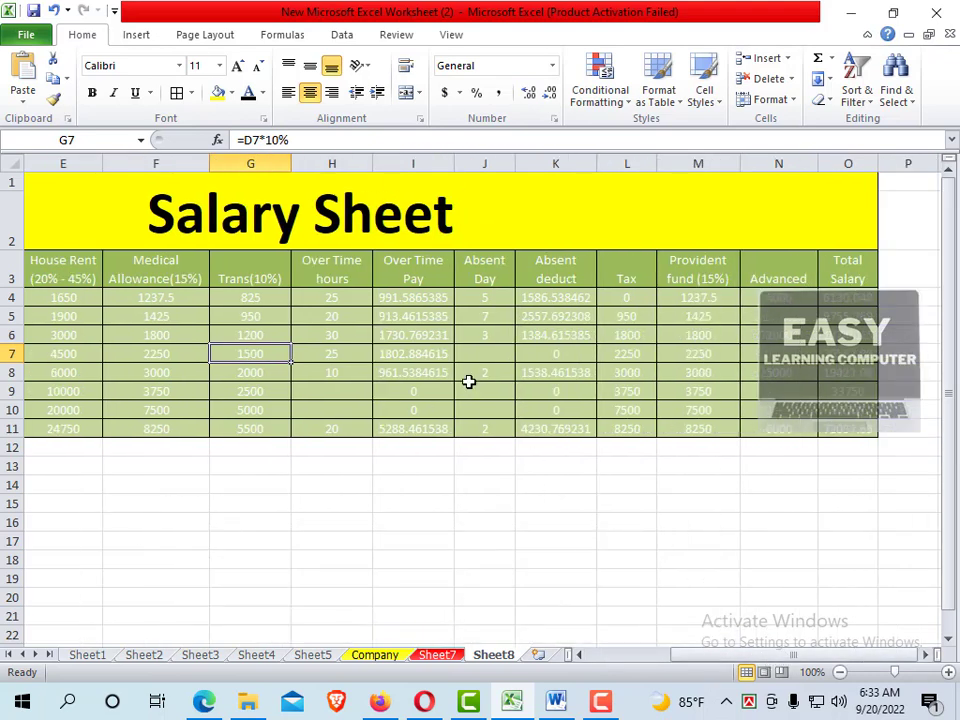
scroll(470, 385, "down", 1)
scroll(495, 402, "up", 1)
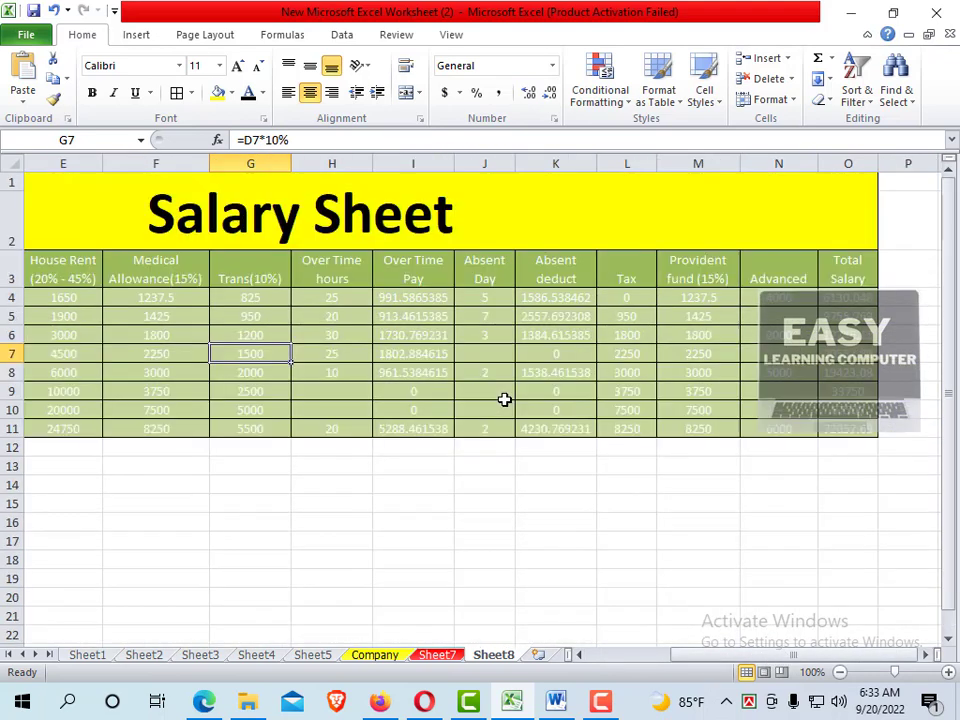